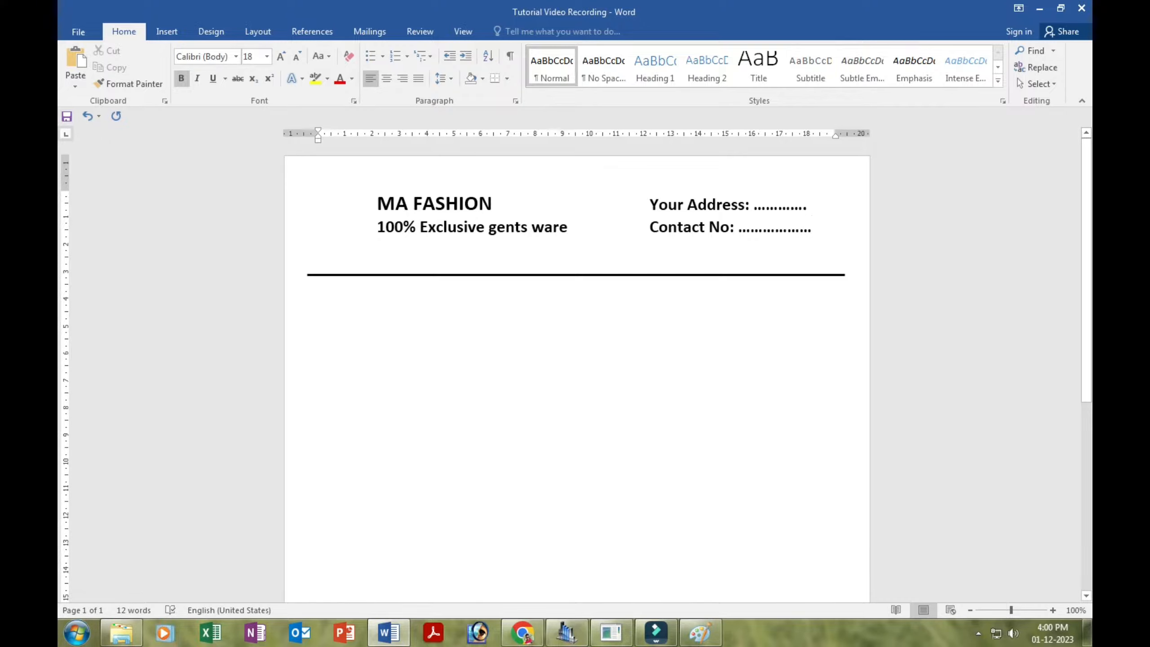
Draw a rectangle about 2.62 cm high and 2.59 cm wide beside the MA FASHION heading and remove its fill
click(338, 204)
click(167, 32)
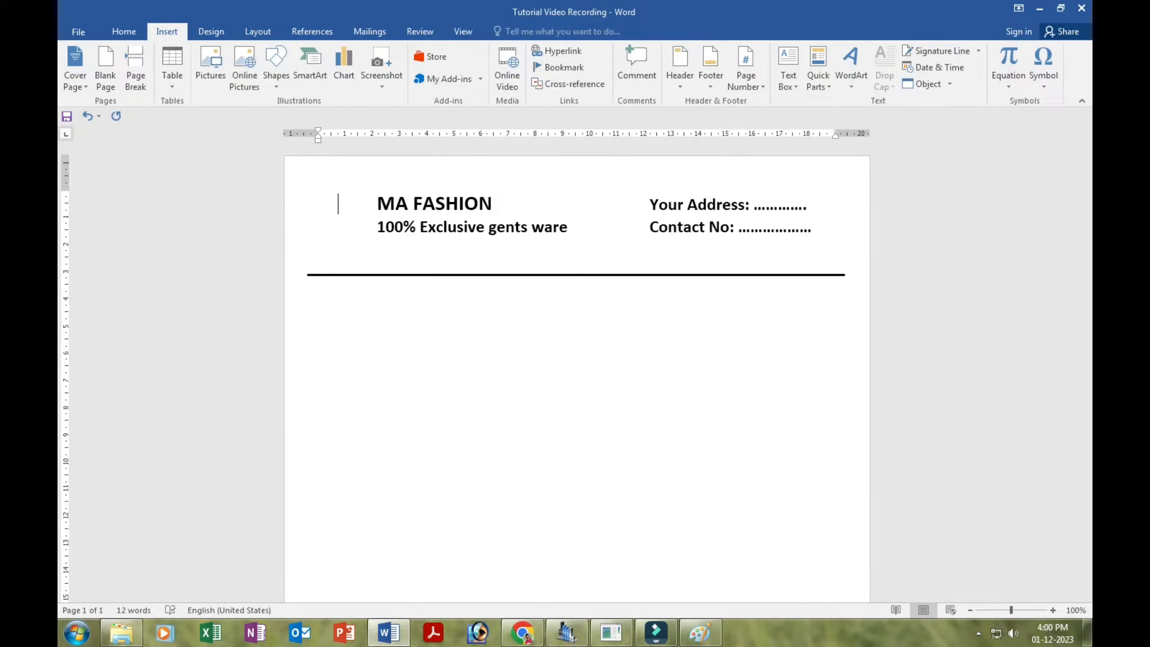
click(276, 63)
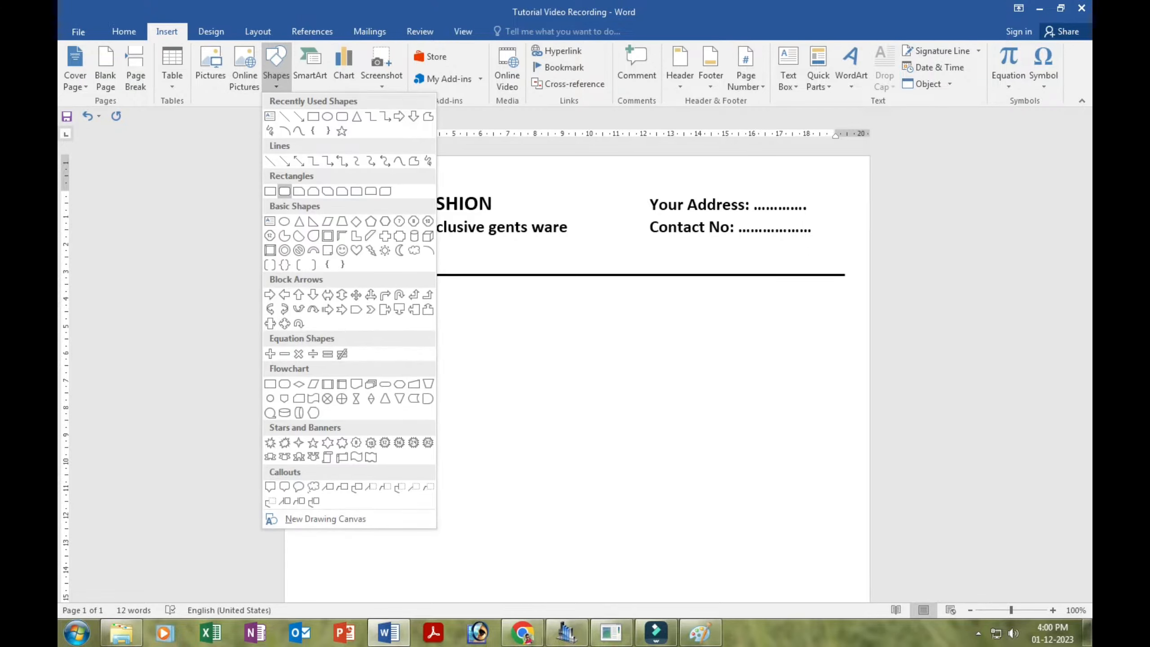
click(313, 116)
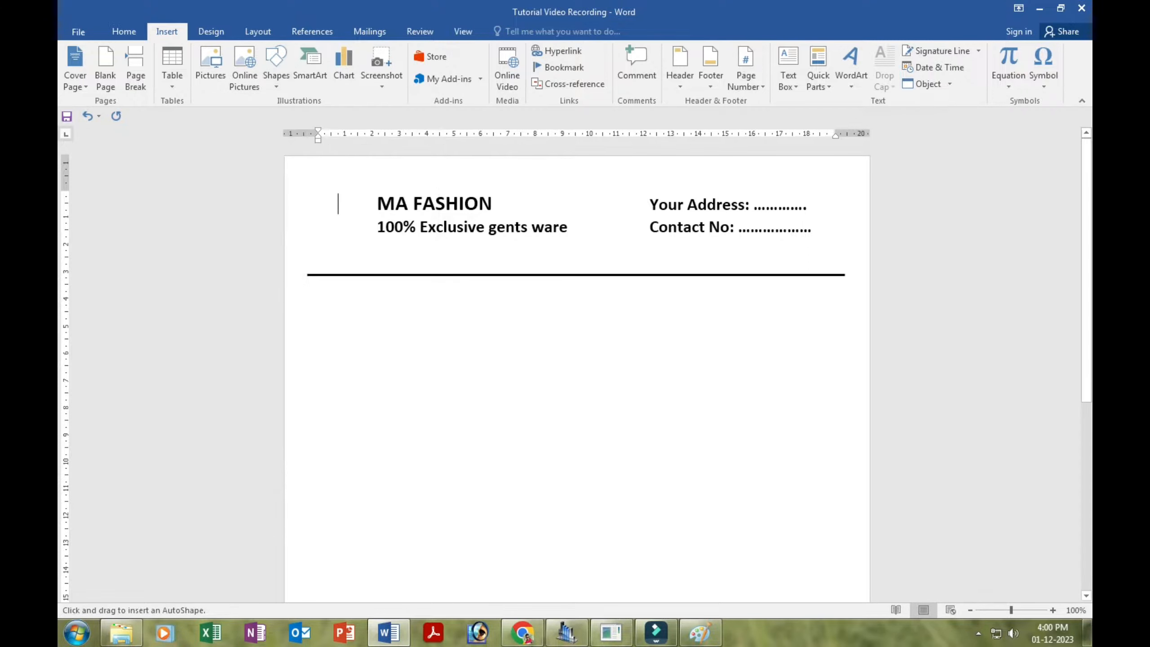
drag(311, 191, 377, 262)
key(Left)
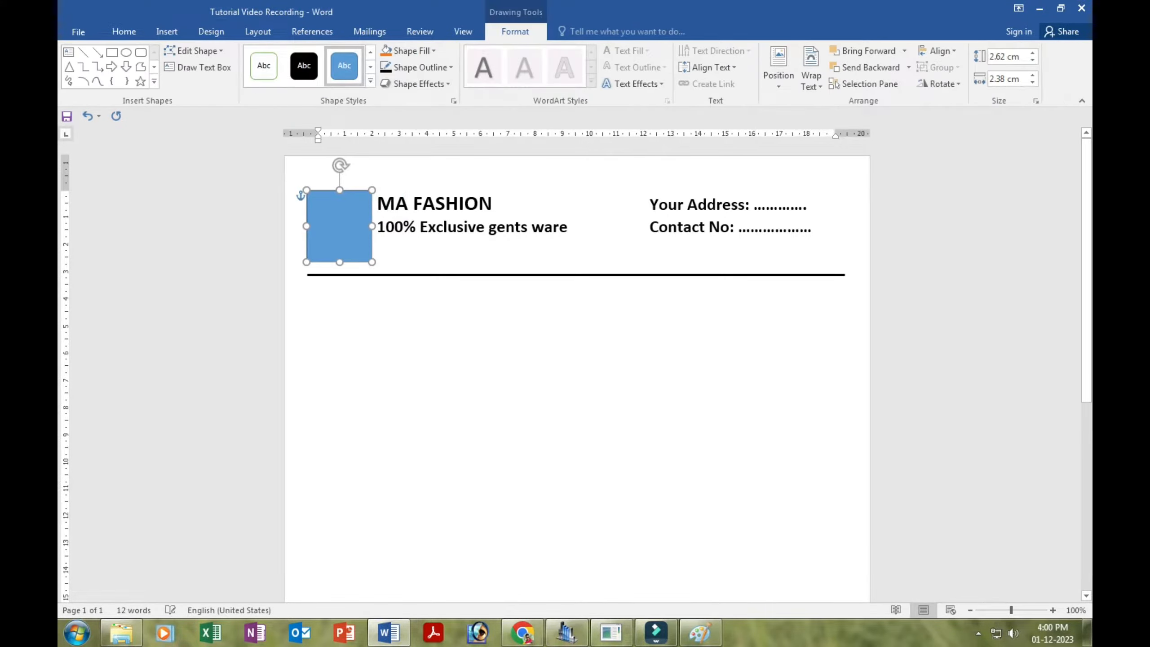
drag(306, 226, 300, 226)
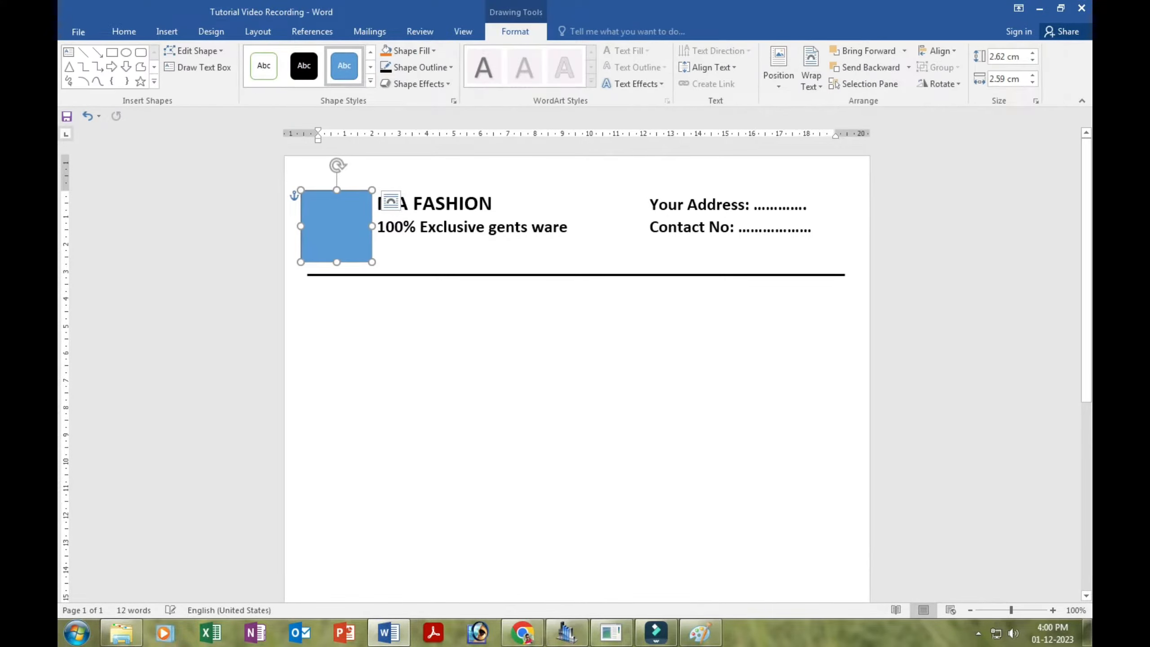
click(433, 50)
click(405, 175)
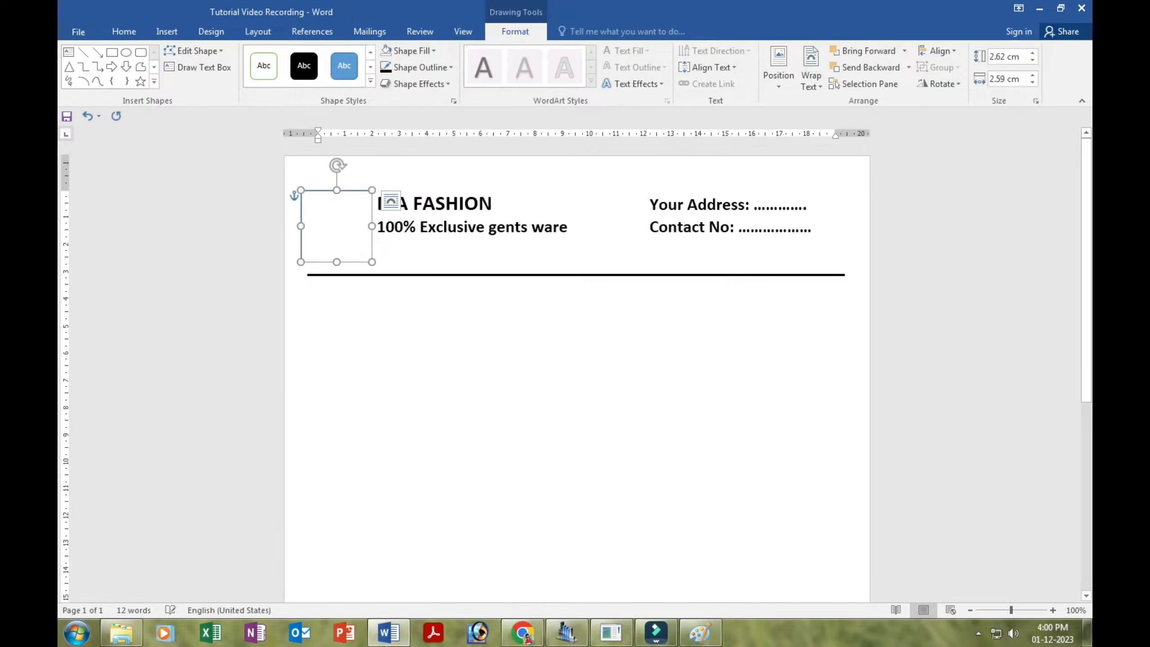
Add the text "Logo" inside the empty box and delete surplus spaces to realign the header lines
click(365, 226)
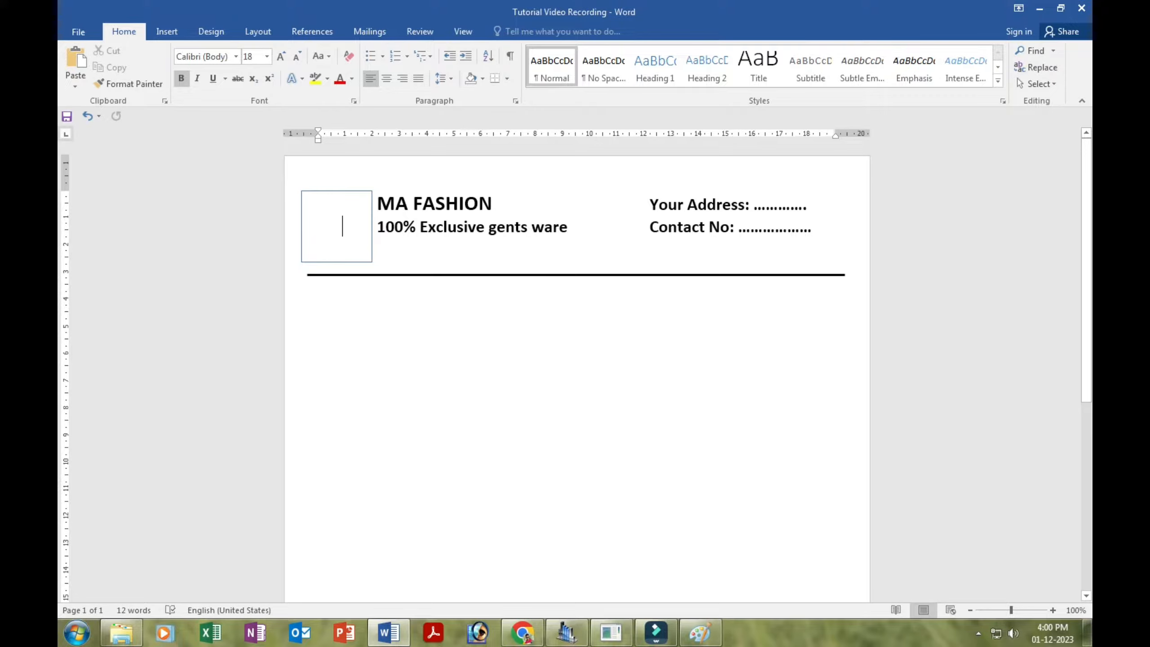
text(Logo)
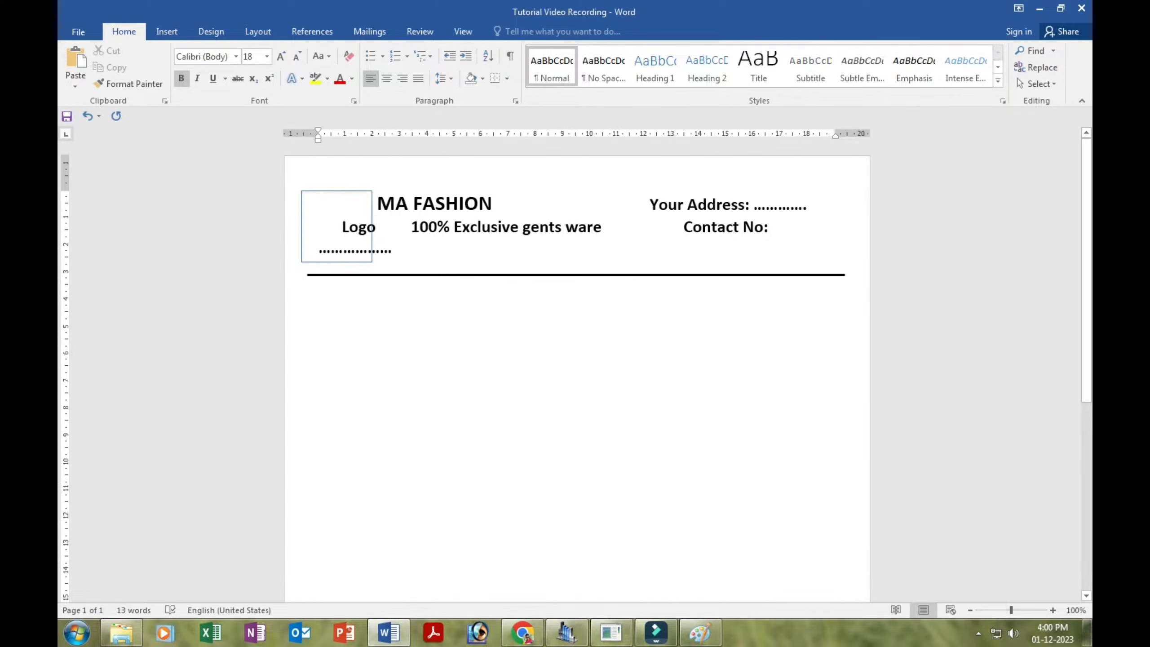
key(BackSpace)
key(BackSpace)
key(BackSpace)
key(BackSpace)
key(BackSpace)
key(BackSpace)
key(BackSpace)
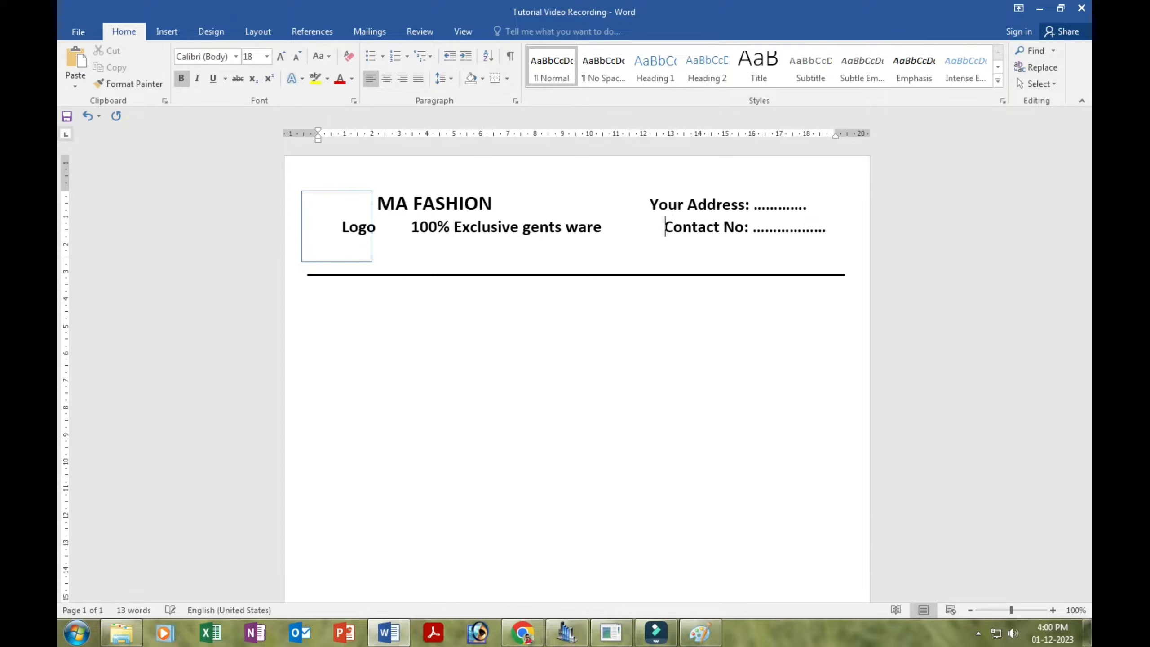
key(BackSpace)
key(BackSpace)
key(BackSpace)
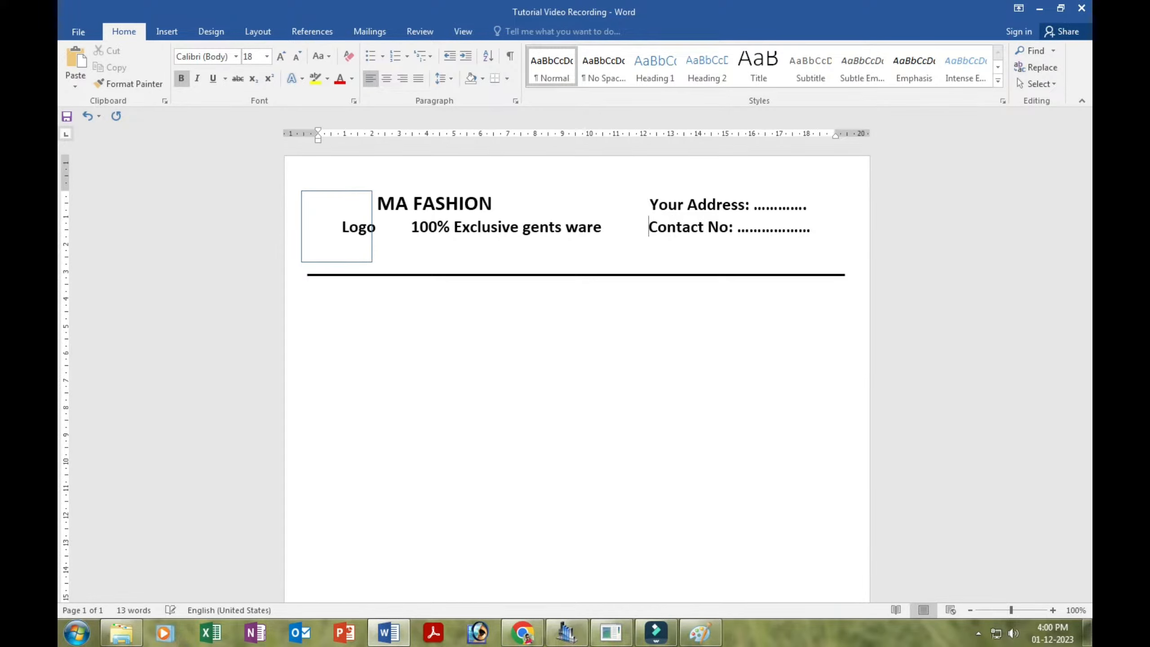
key(BackSpace)
key(BackSpace)
key(BackSpace)
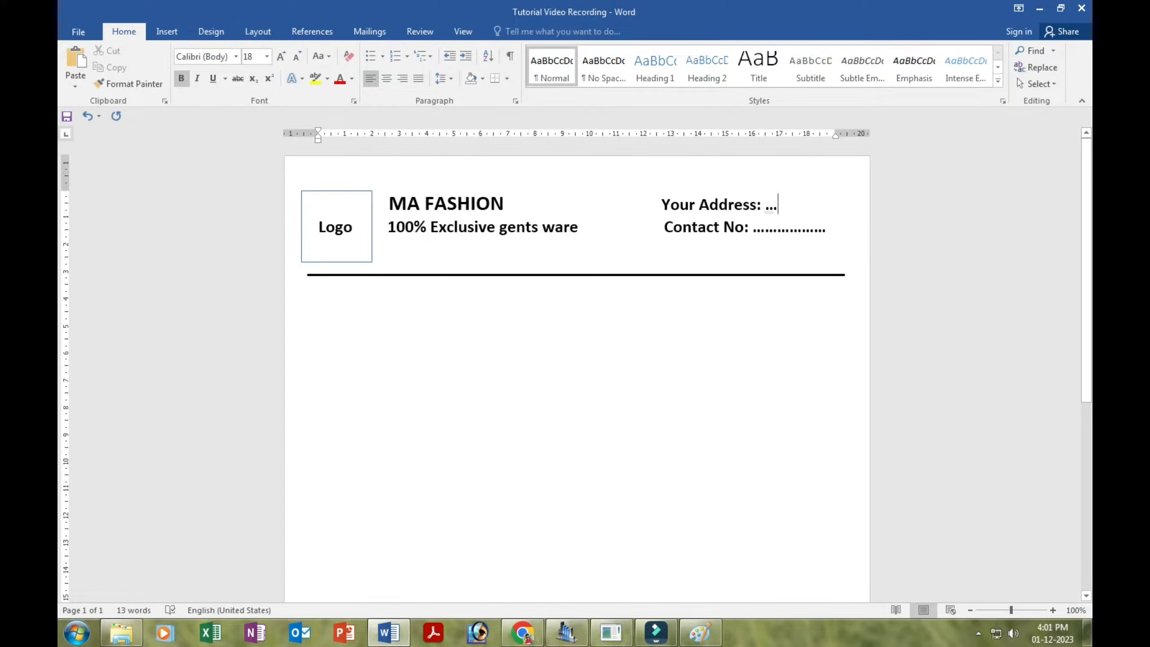
Extend the dots after "Your Address:" to match the Contact No line and move the horizontal line up slightly
key(Left)
text(....)
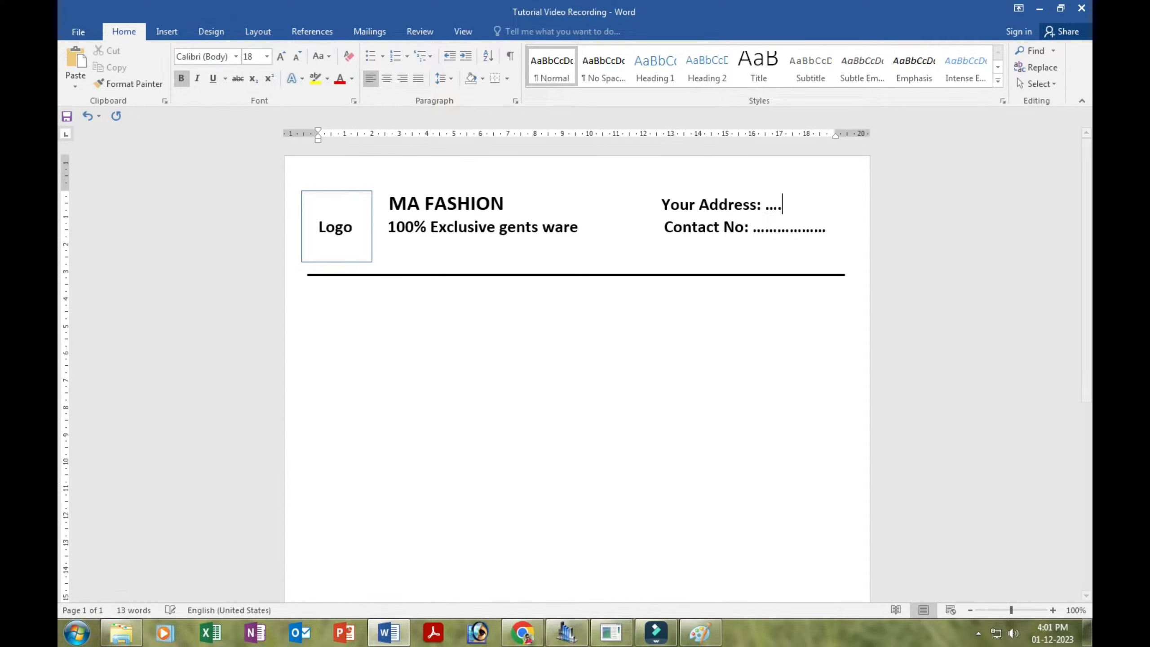
text(........)
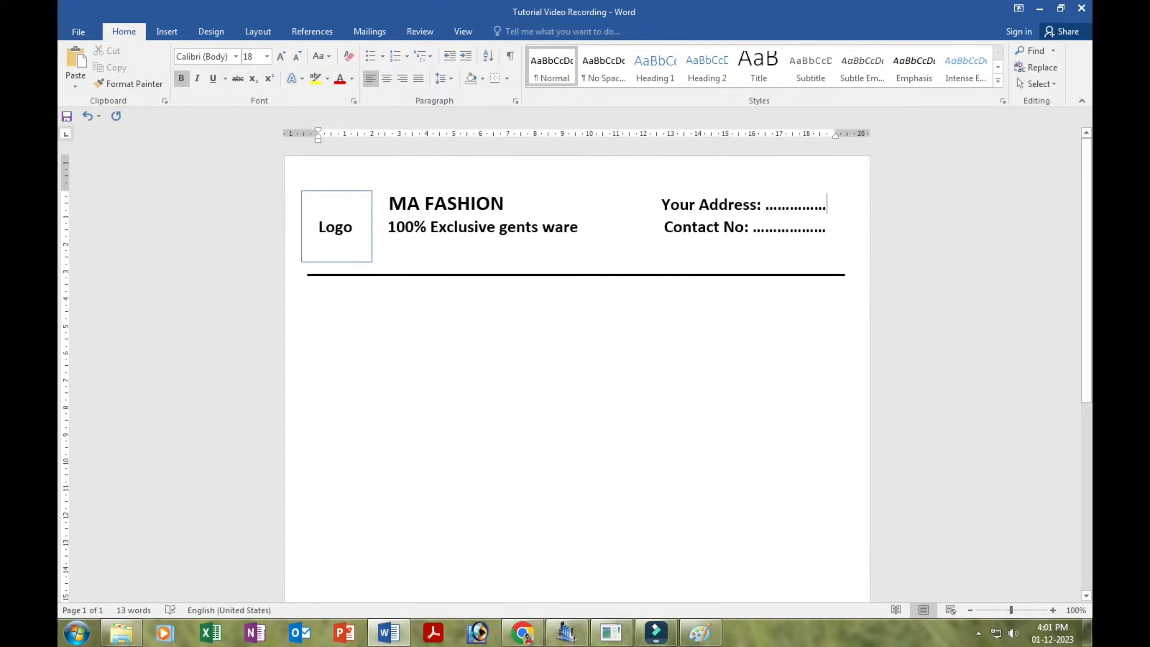
drag(576, 275, 575, 267)
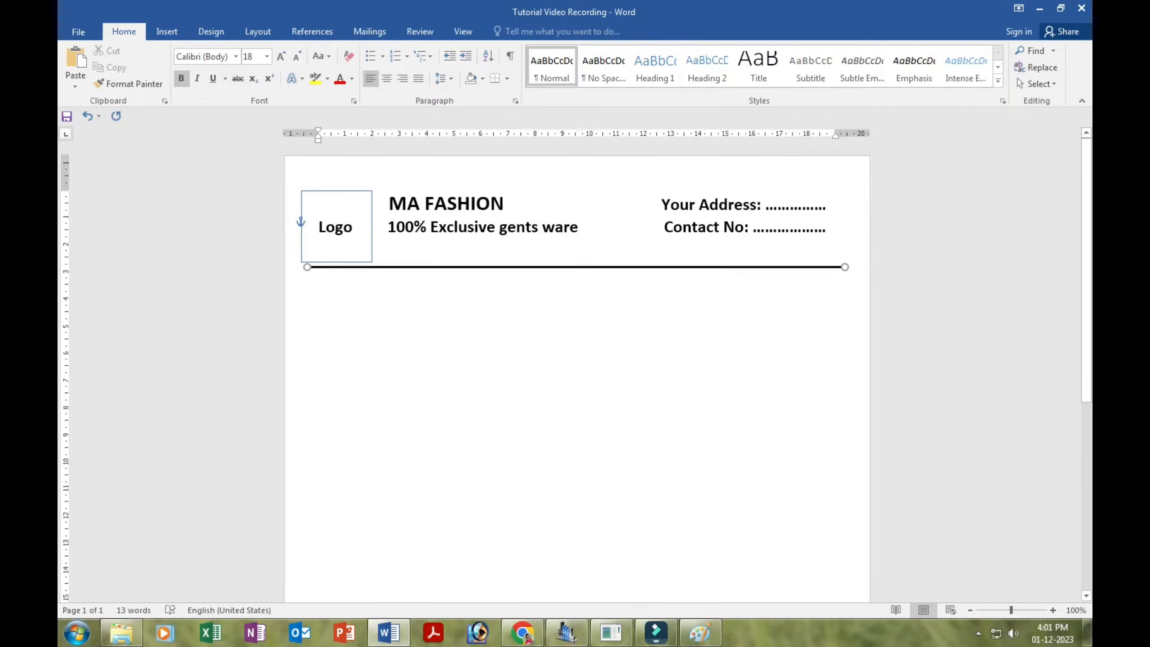
Add an "Invoice No:" entry followed by dots below the horizontal line
click(343, 226)
click(319, 285)
text(Inv)
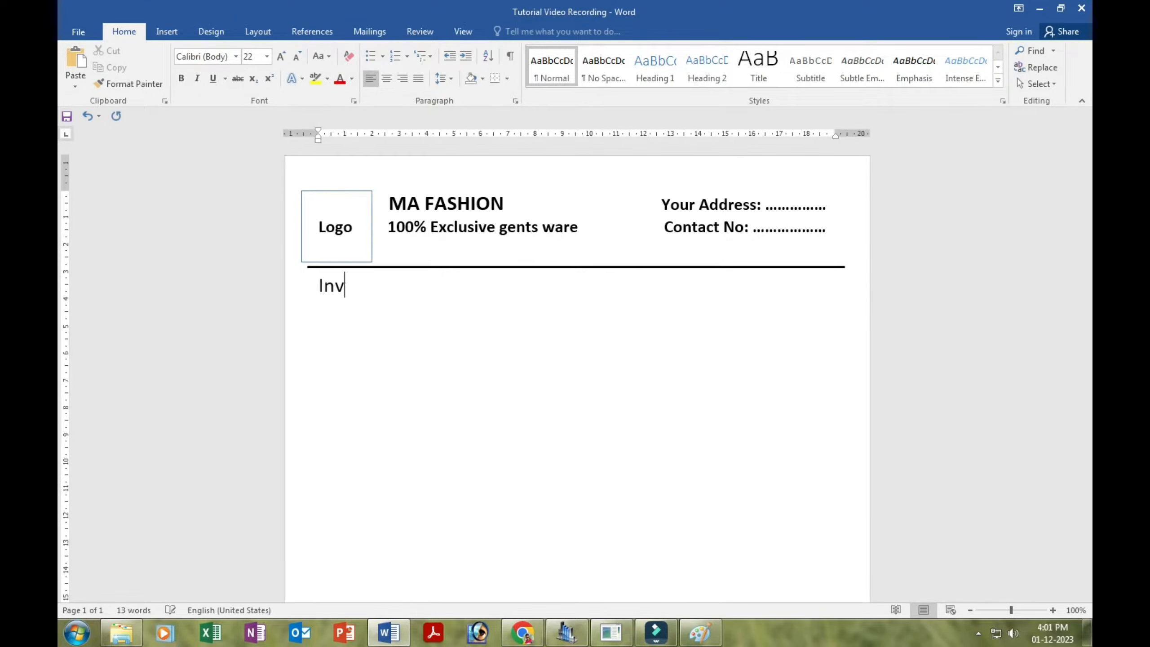
text(oice No: ...........)
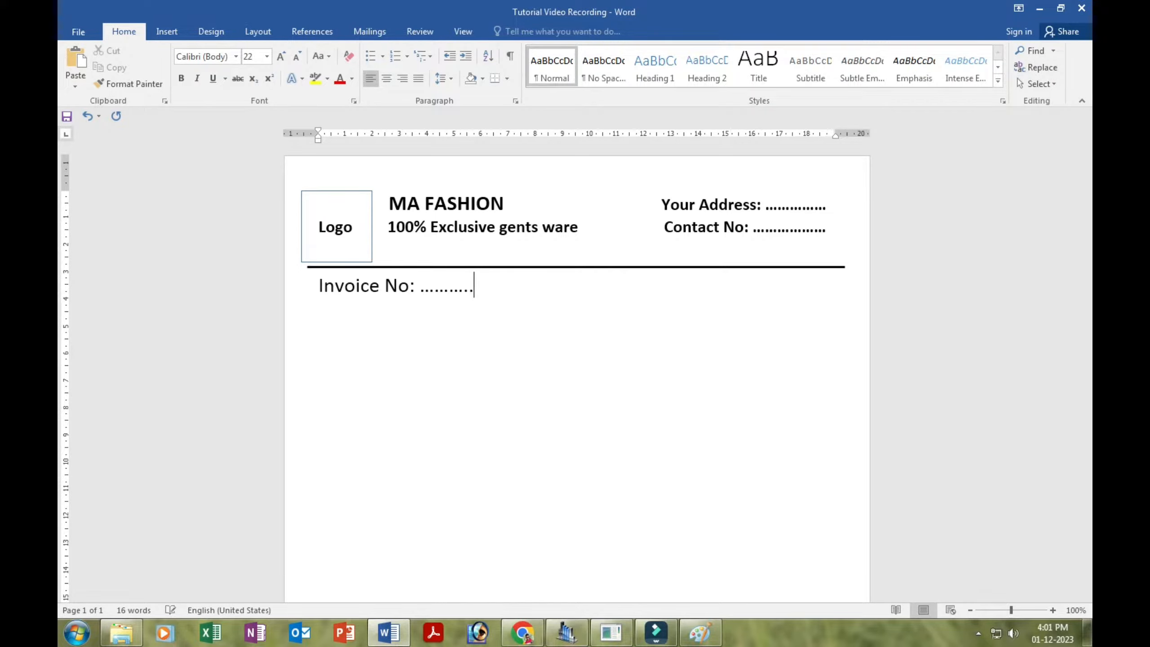
Add a "Customer Name:" line with a long dotted blank and lengthen the Invoice No dots by one
key(Return)
text(Name)
key(BackSpace)
key(BackSpace)
key(BackSpace)
key(BackSpace)
text(Customer Name:)
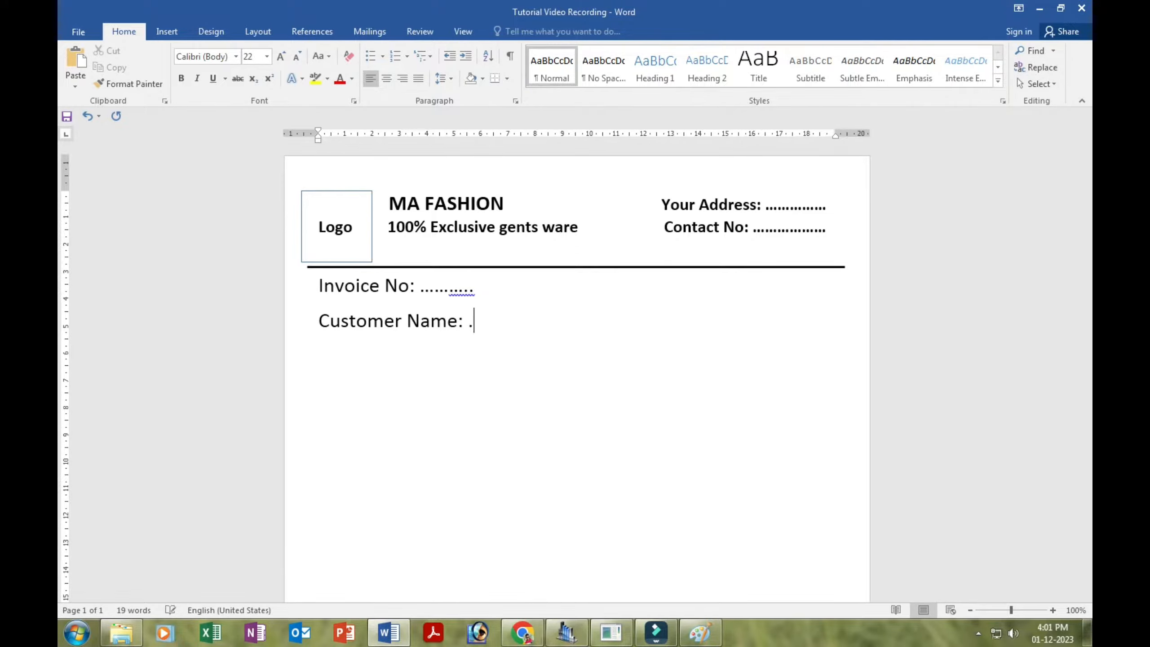
text( ..................................................)
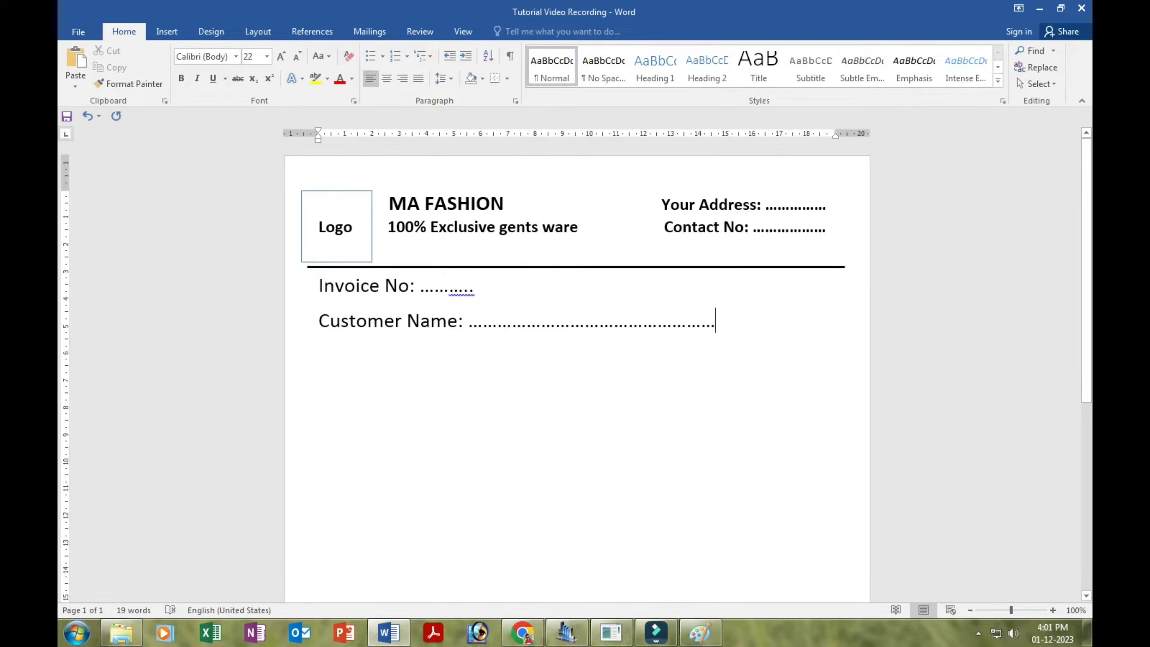
click(474, 285)
text(.)
Add an "Address:" line below Customer Name with dots reaching near the page's right margin
click(715, 320)
key(Return)
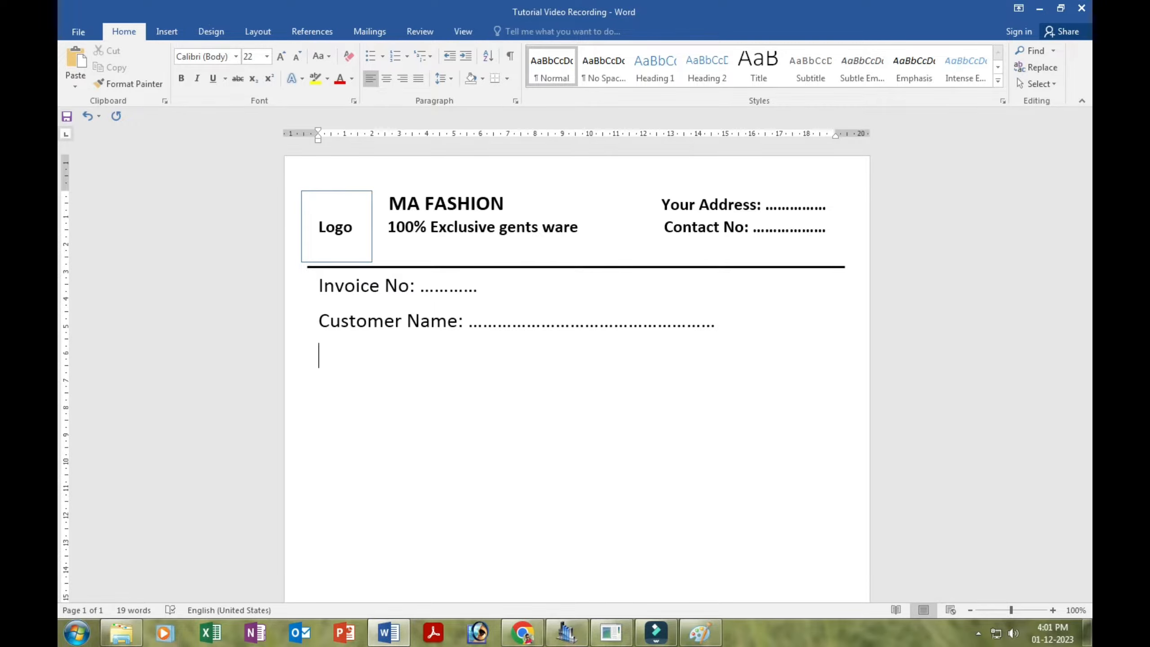
text(Address:)
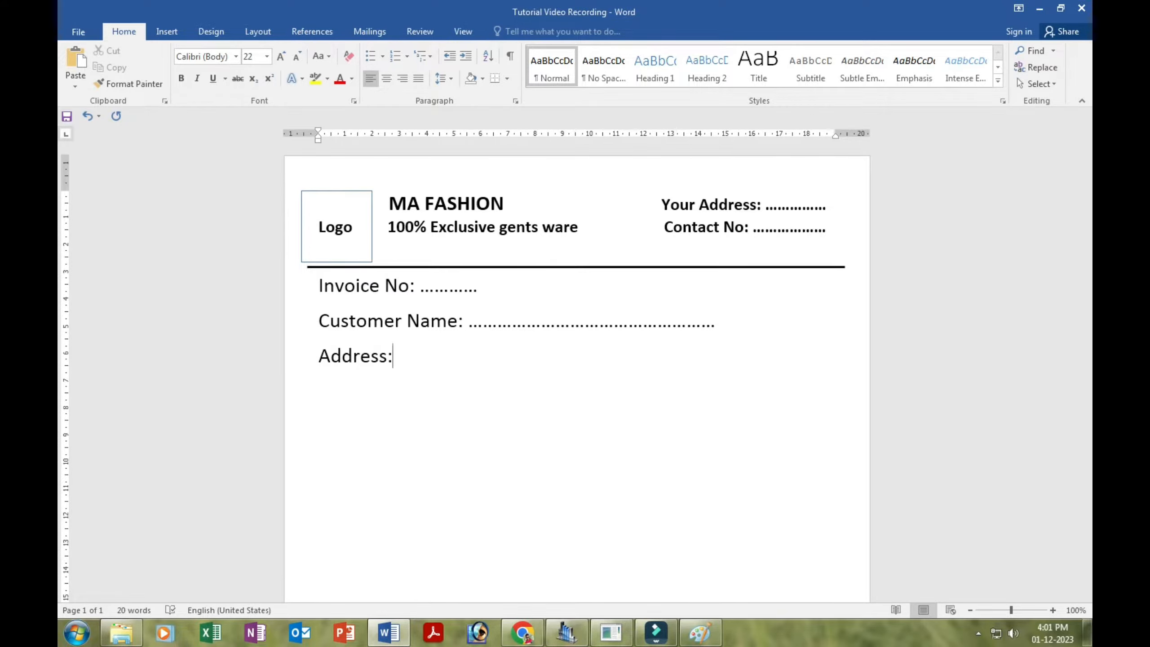
text(.................................................................................)
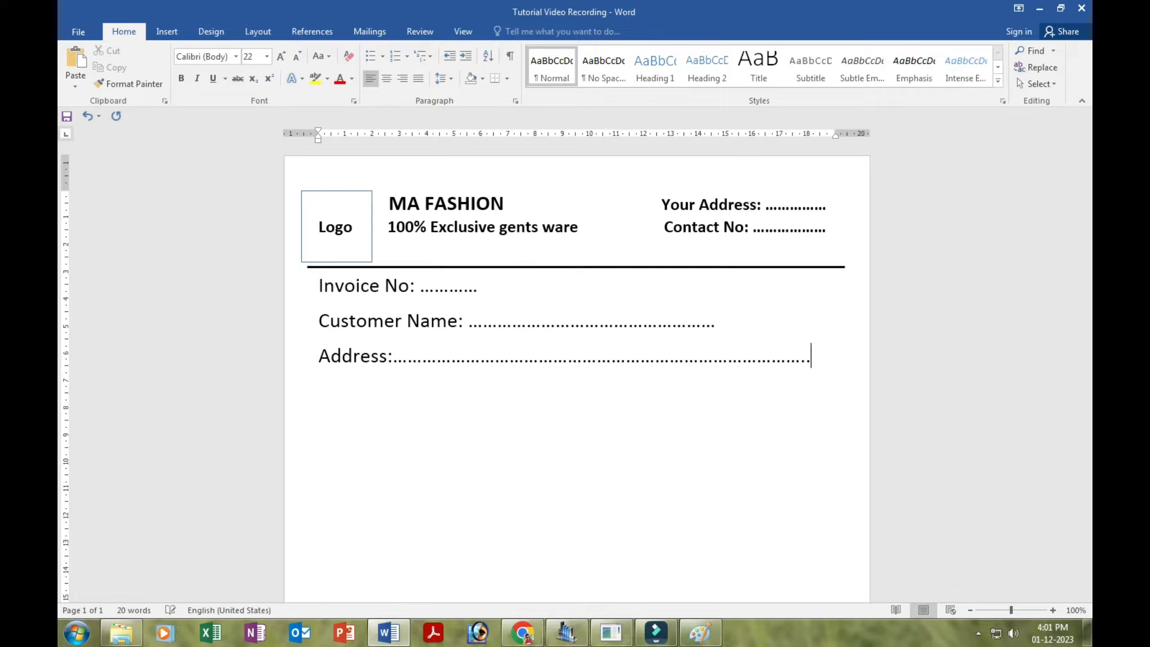
text(...)
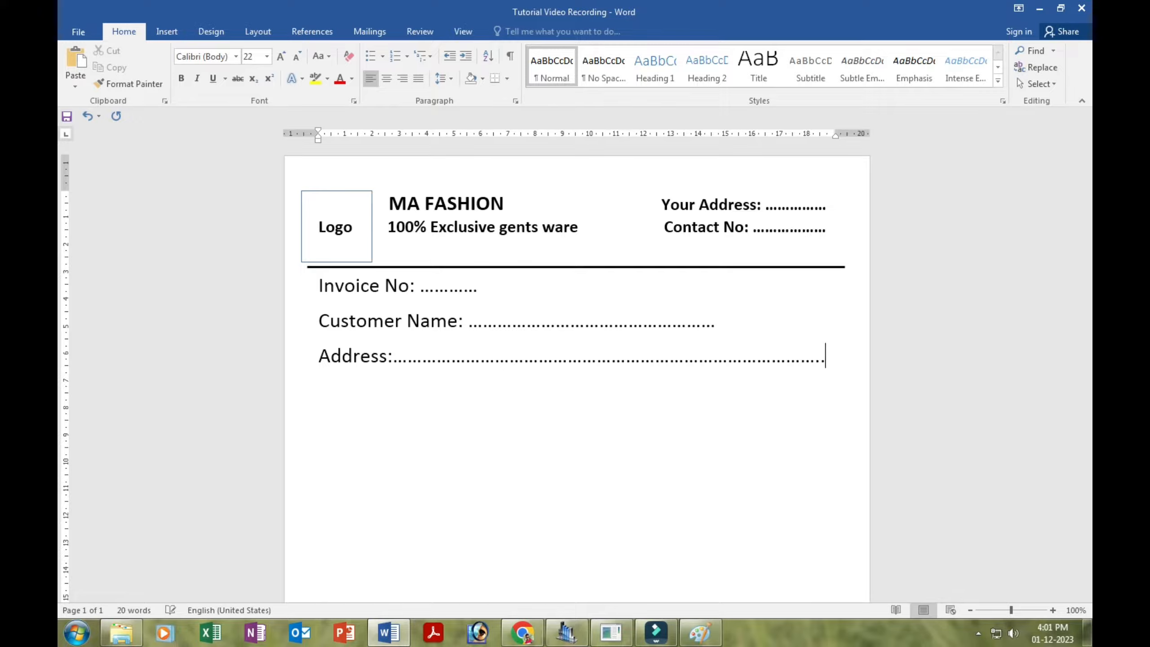
Extend the dots after "Customer Name:" until they end level with the Address line
click(700, 319)
text(........)
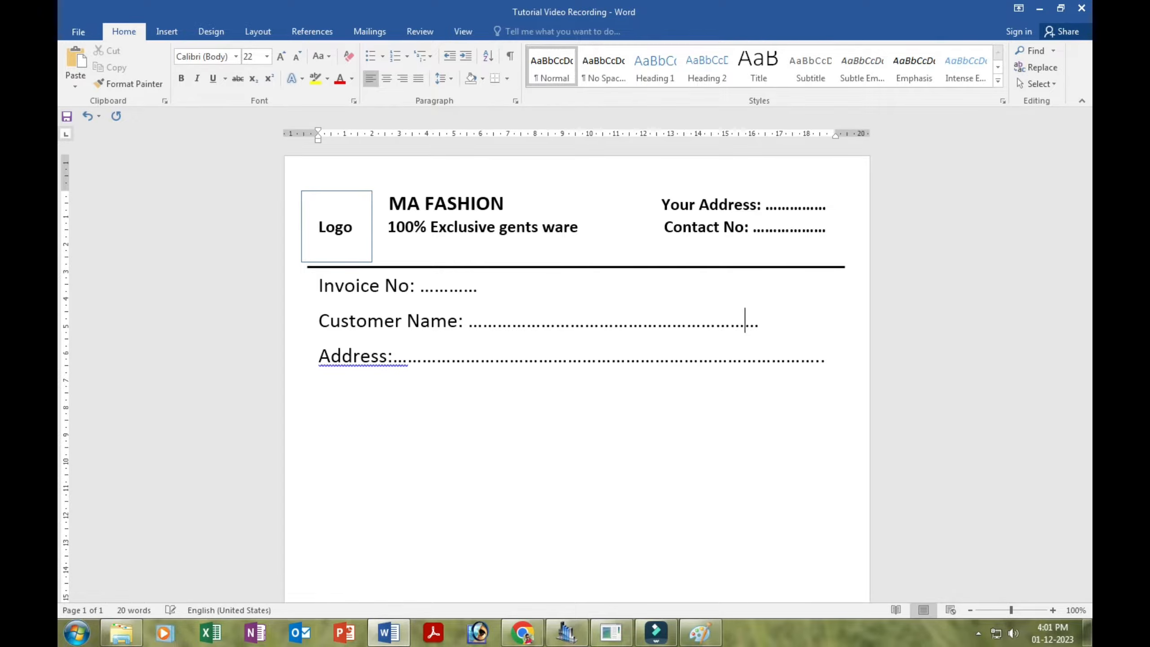
text(.......................)
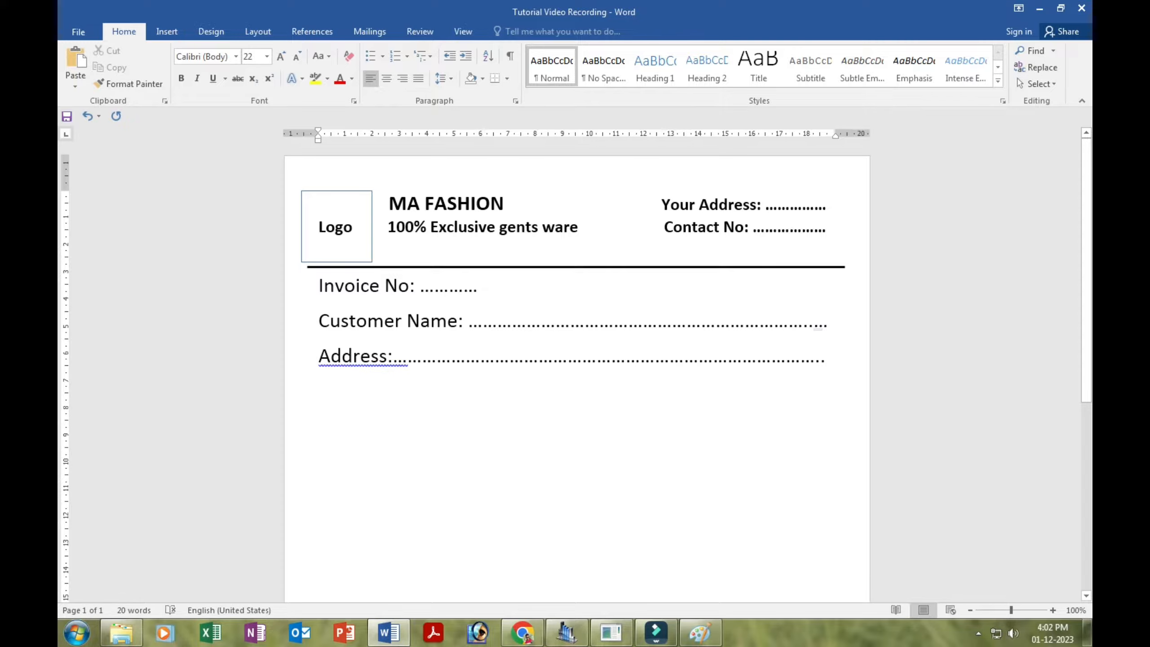
key(BackSpace)
click(371, 226)
click(319, 250)
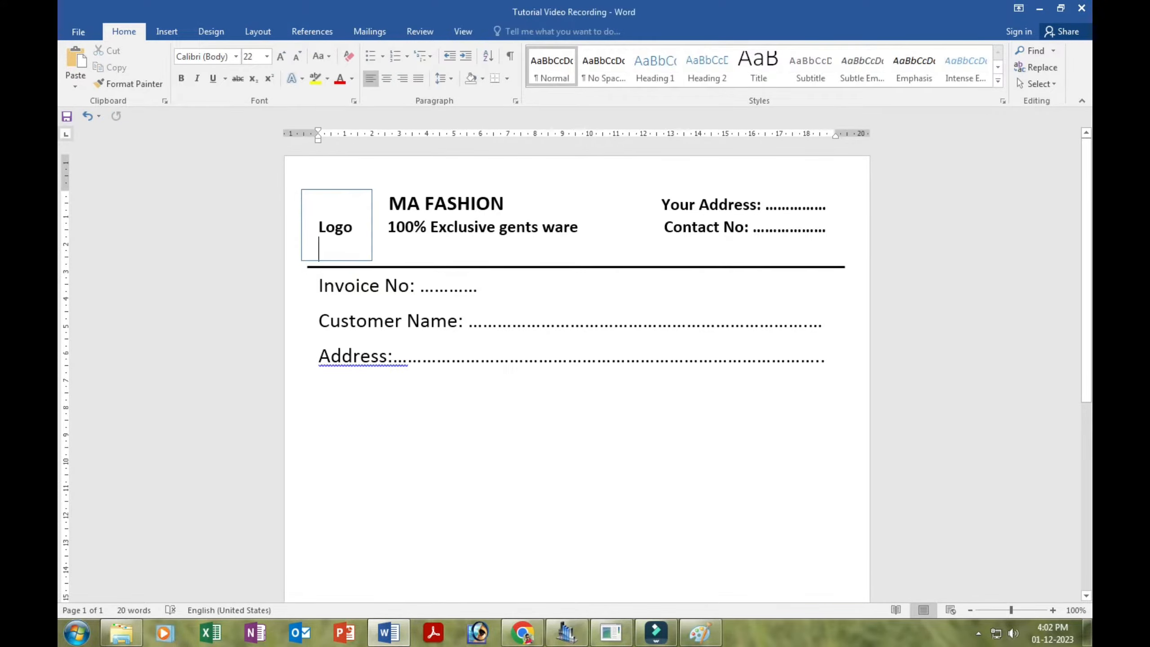
click(318, 285)
drag(319, 285, 807, 359)
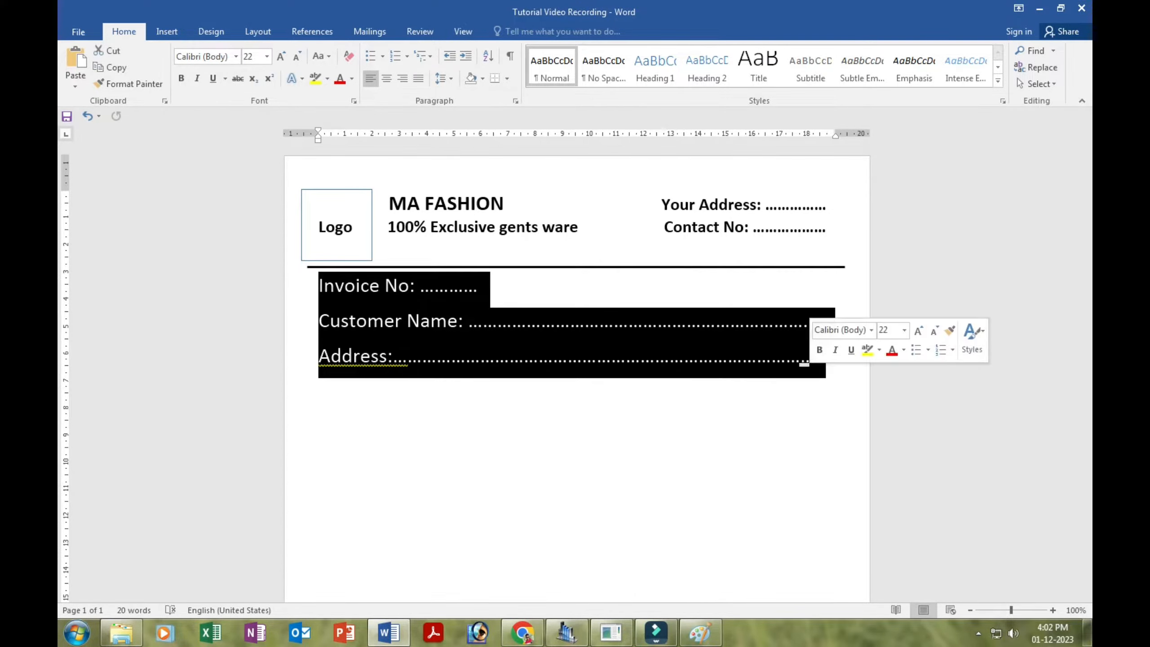
Add "Date:" toward the far end of the Invoice No line and draw a square about 0.71 cm wide beside it
click(478, 286)
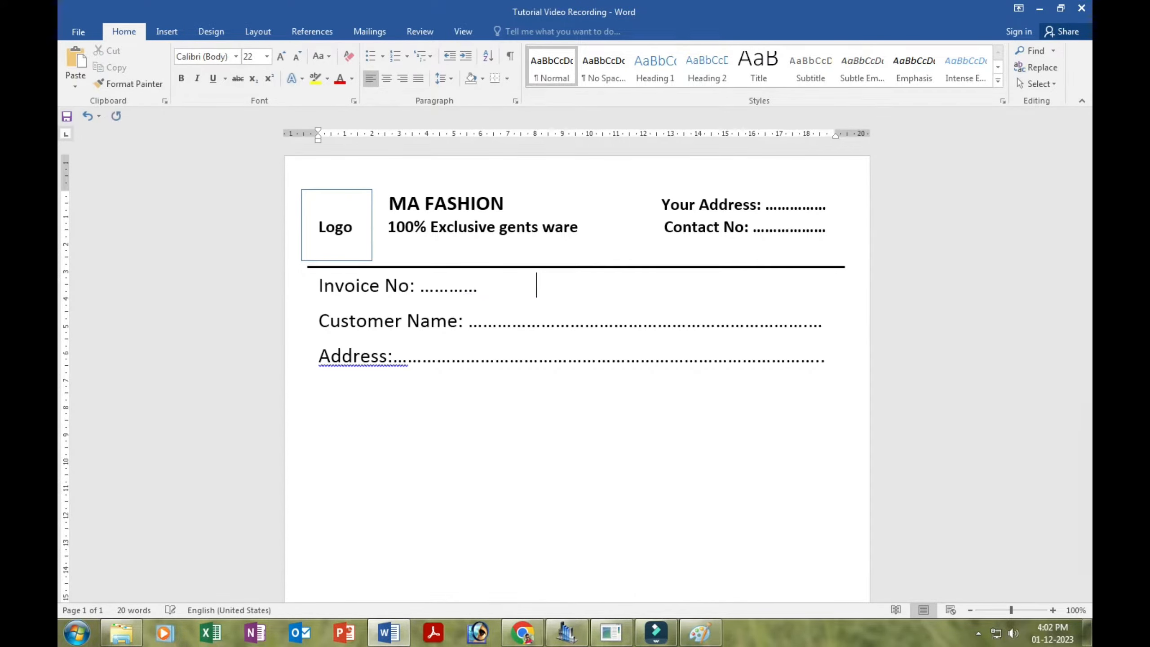
text(Date:)
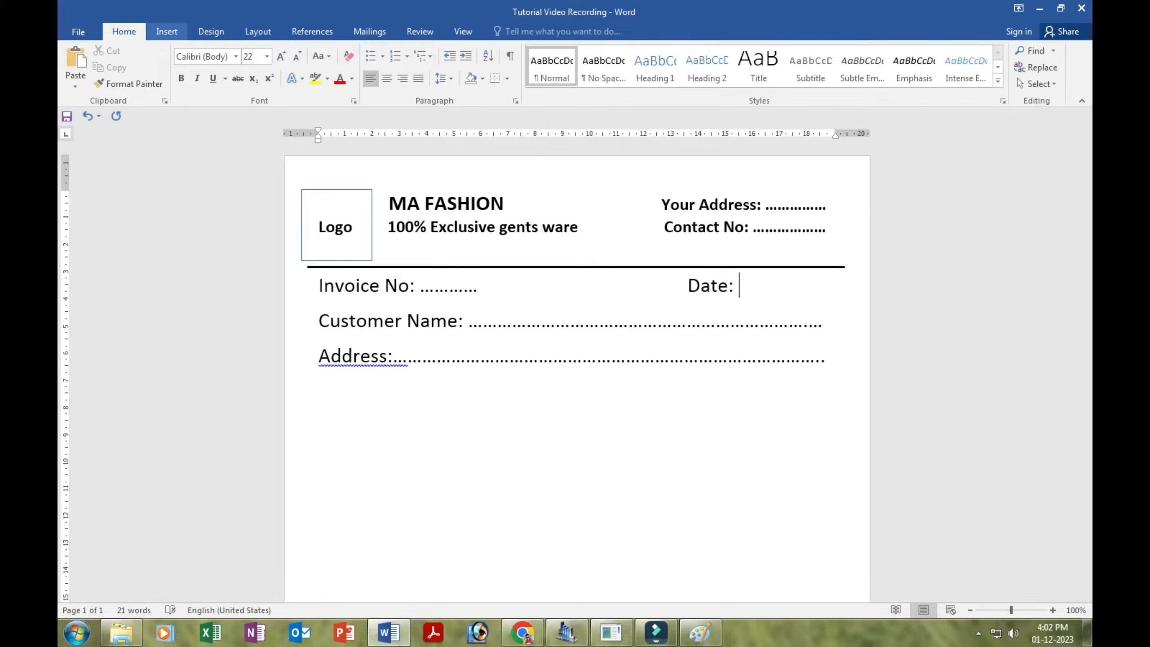
click(167, 32)
click(276, 65)
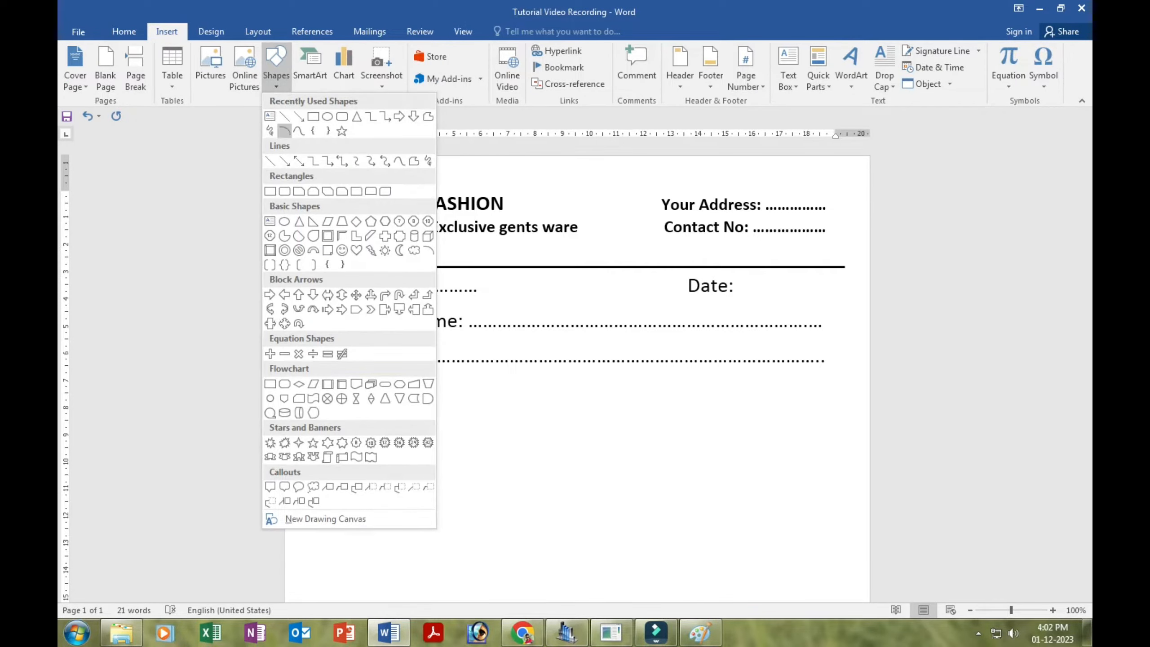
click(312, 116)
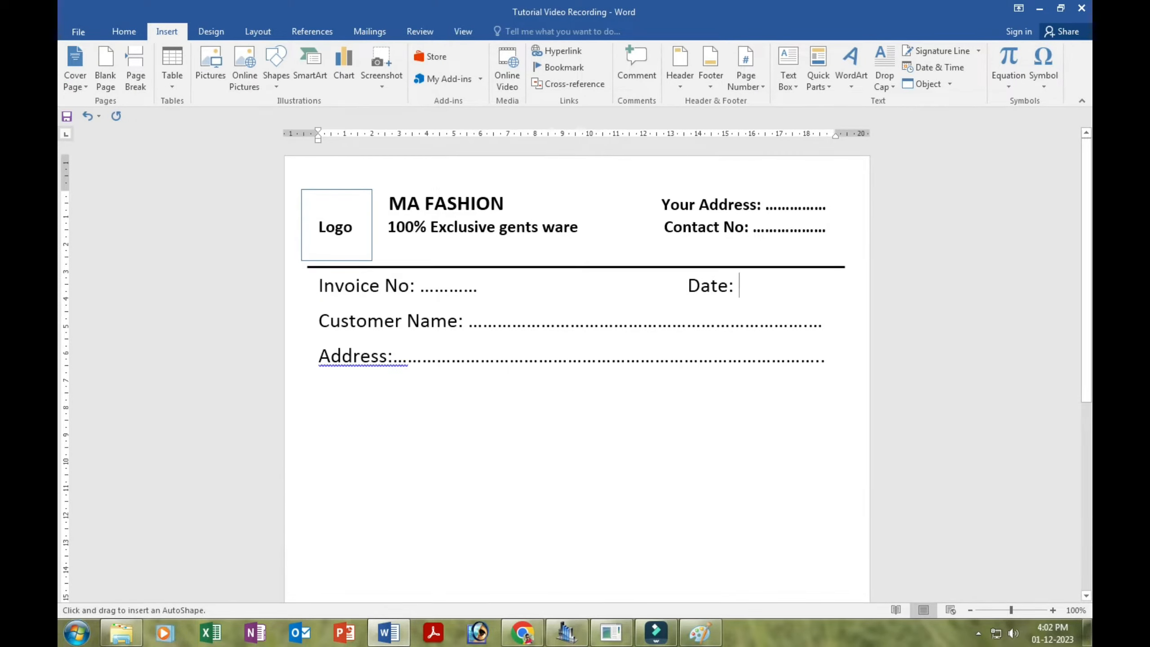
drag(739, 277, 758, 295)
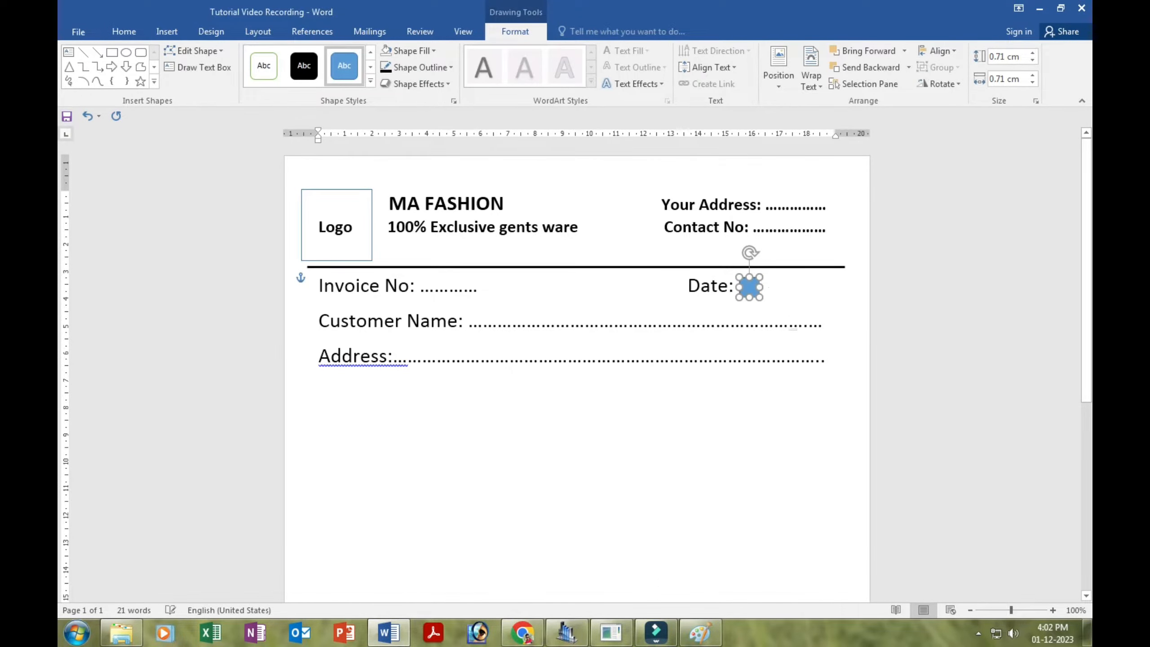
click(789, 321)
click(749, 287)
key(Escape)
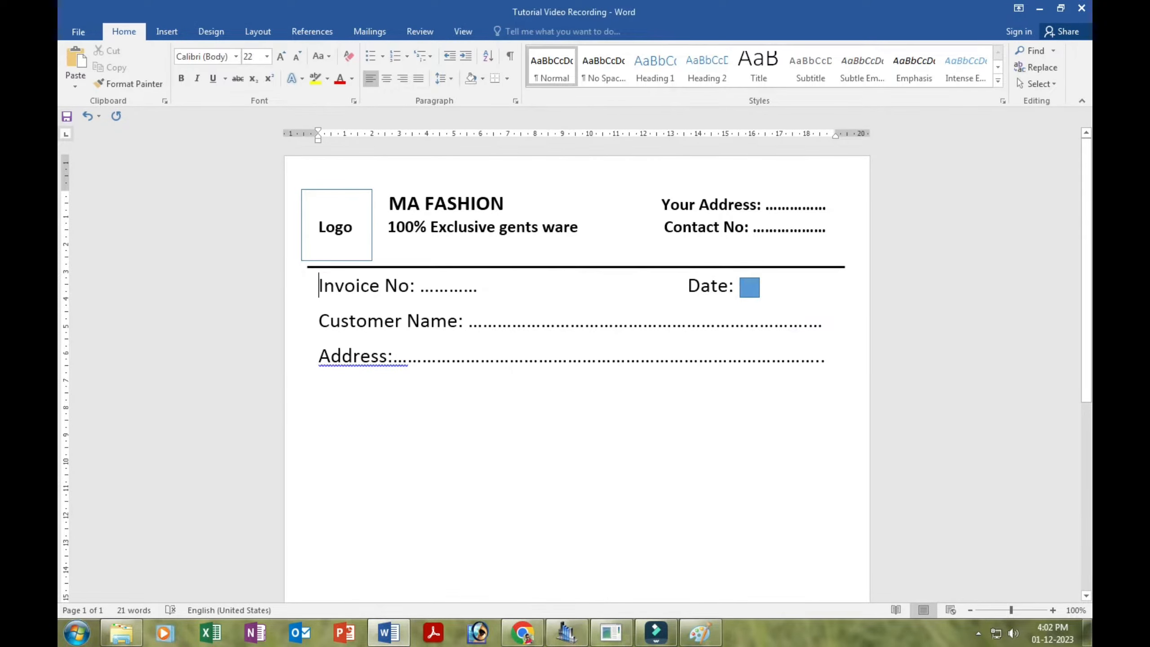
Duplicate the square beside "Date:" and spread the copies into a row of four boxes
drag(749, 287, 775, 287)
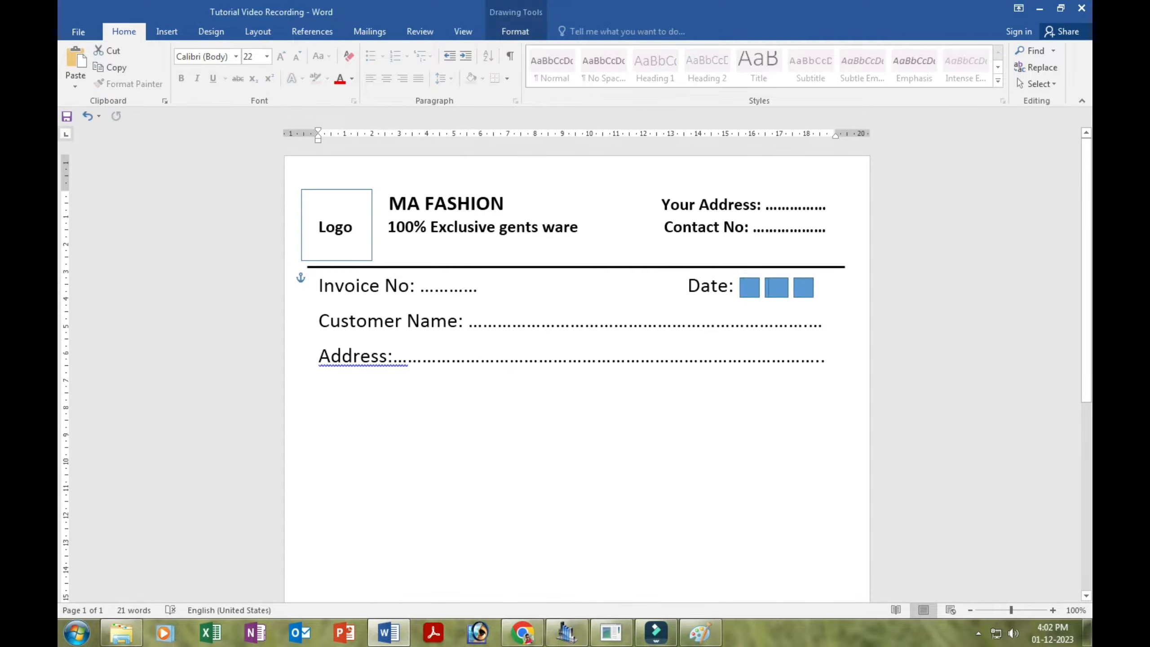
drag(804, 287, 822, 287)
Remove the blue fill from the first square beside "Date:" and keep its outline
click(749, 288)
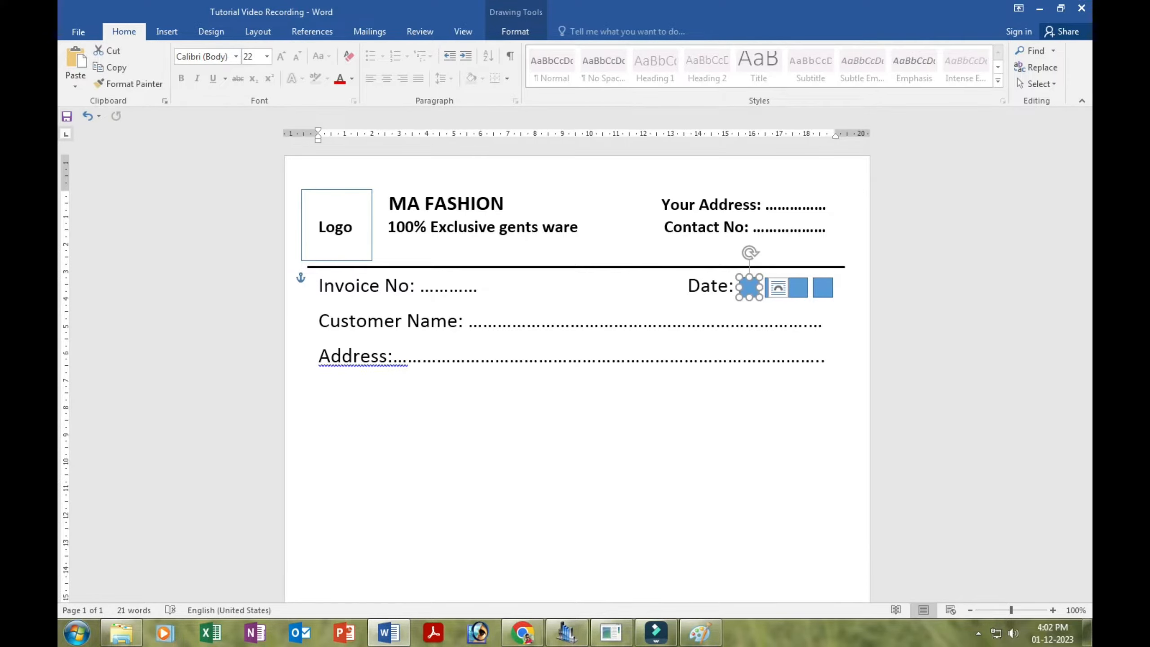
click(515, 32)
click(422, 67)
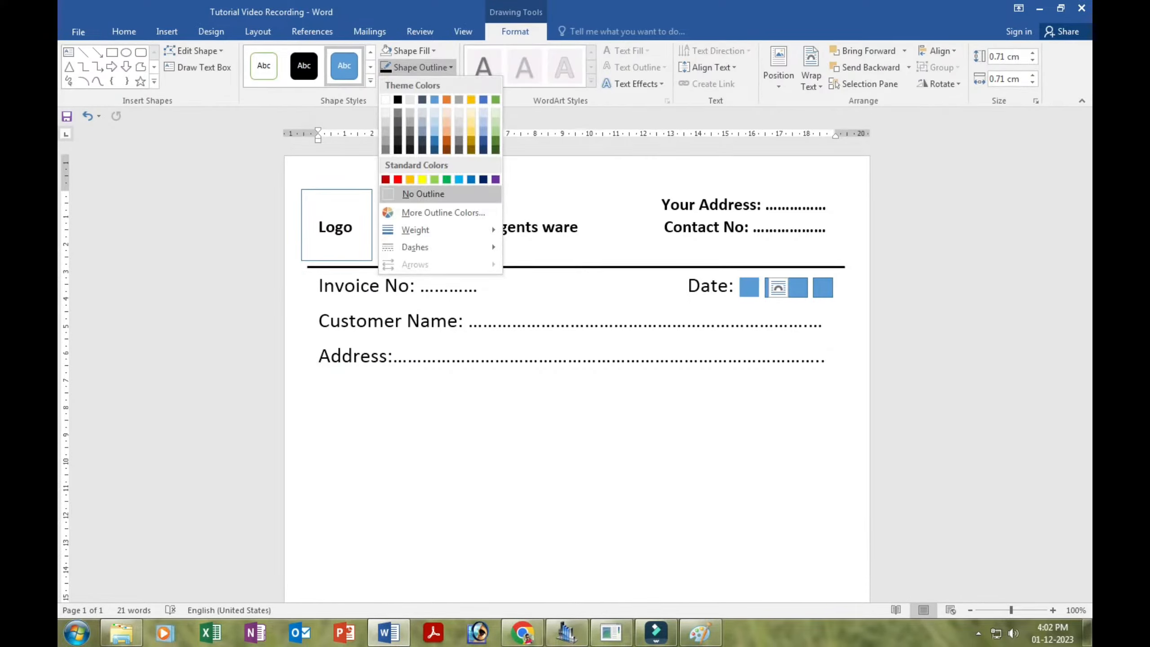
click(414, 50)
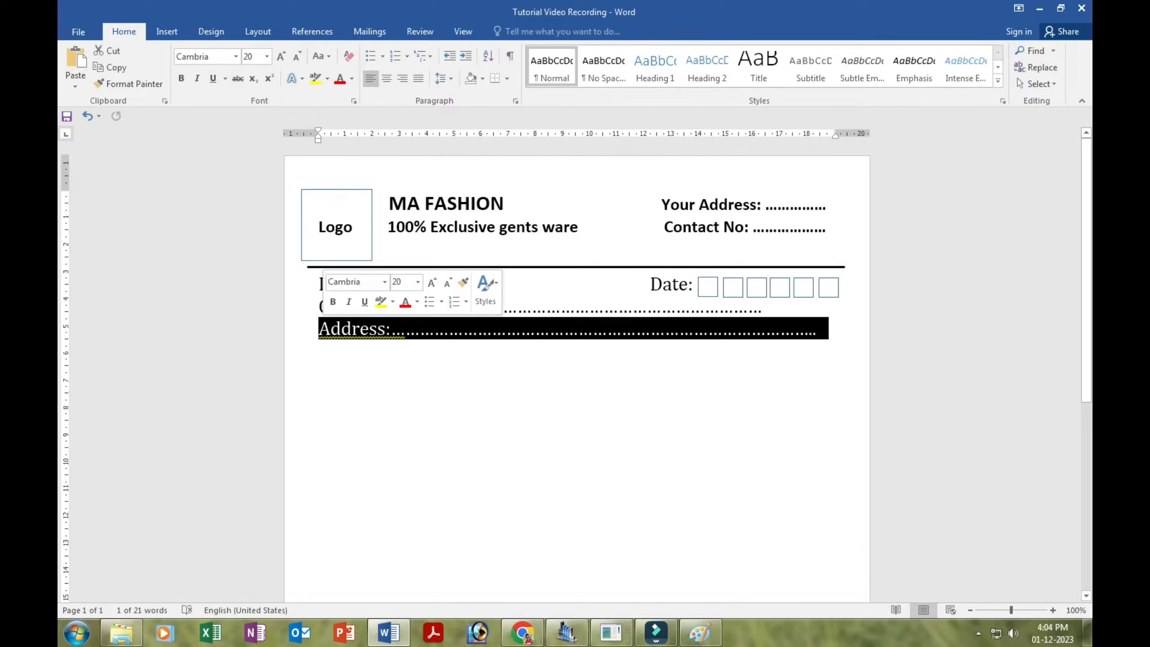
Reduce the text of the "Customer Name:", "Invoice No:" and "Date:" labels to 18 pt
drag(459, 306, 319, 307)
click(297, 55)
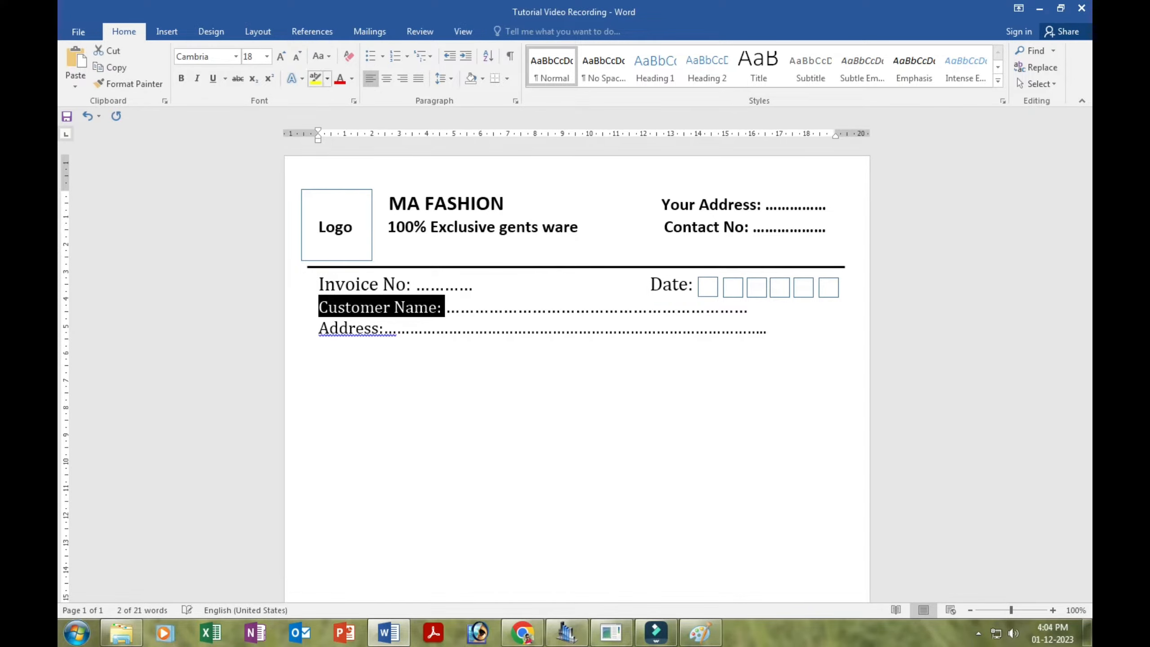
click(411, 284)
drag(411, 284, 319, 285)
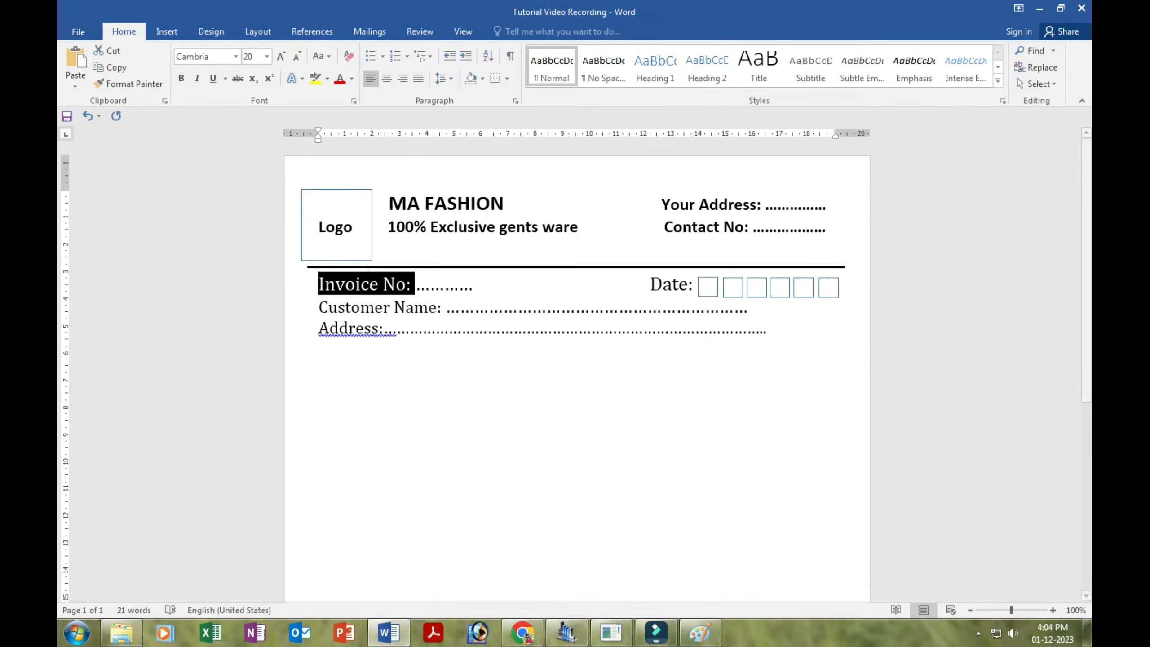
click(297, 55)
click(668, 285)
drag(684, 284, 633, 285)
click(297, 55)
click(526, 325)
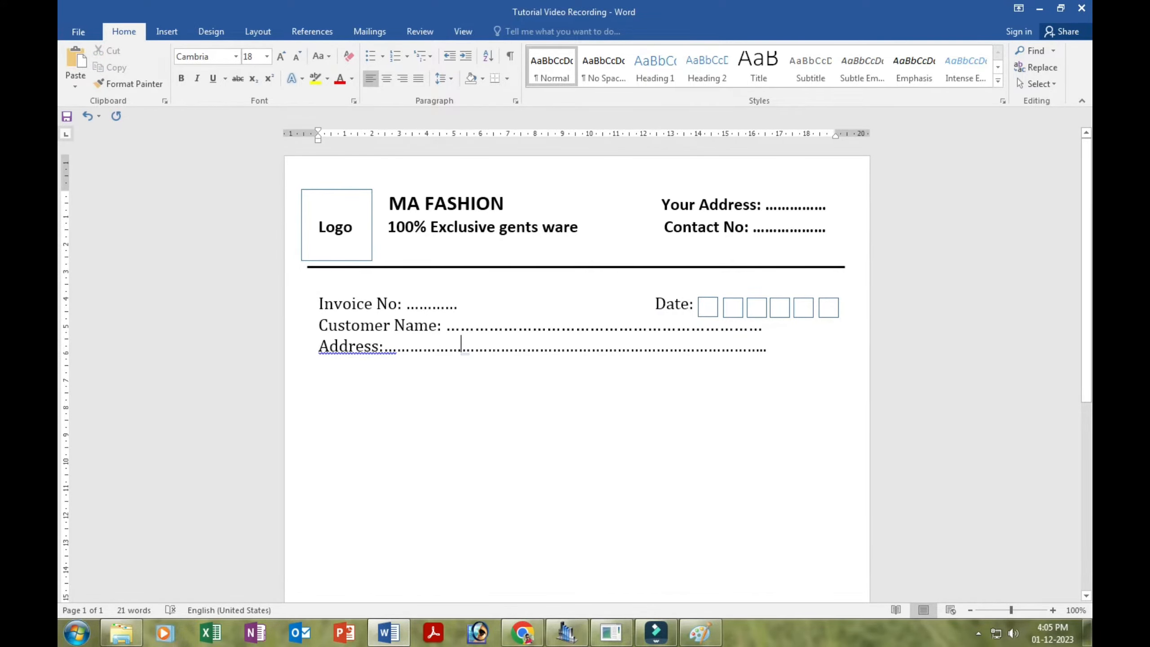
Insert a table with six columns and four rows at the Address line
scroll(575, 362, down, 4)
scroll(575, 362, up, 4)
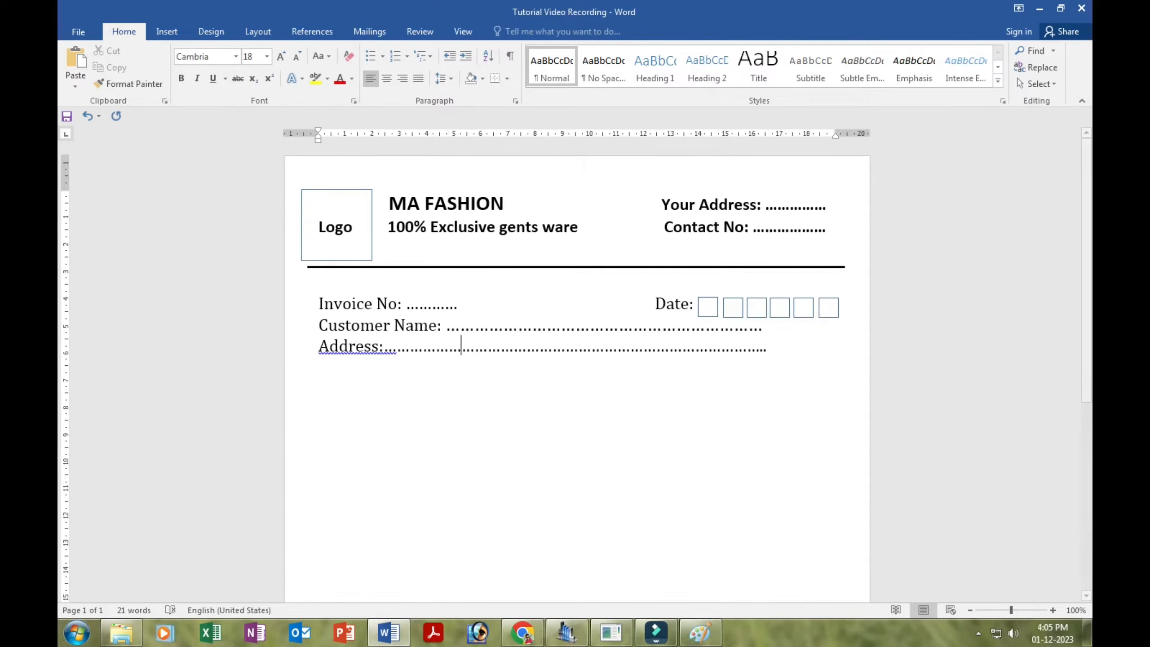
click(166, 31)
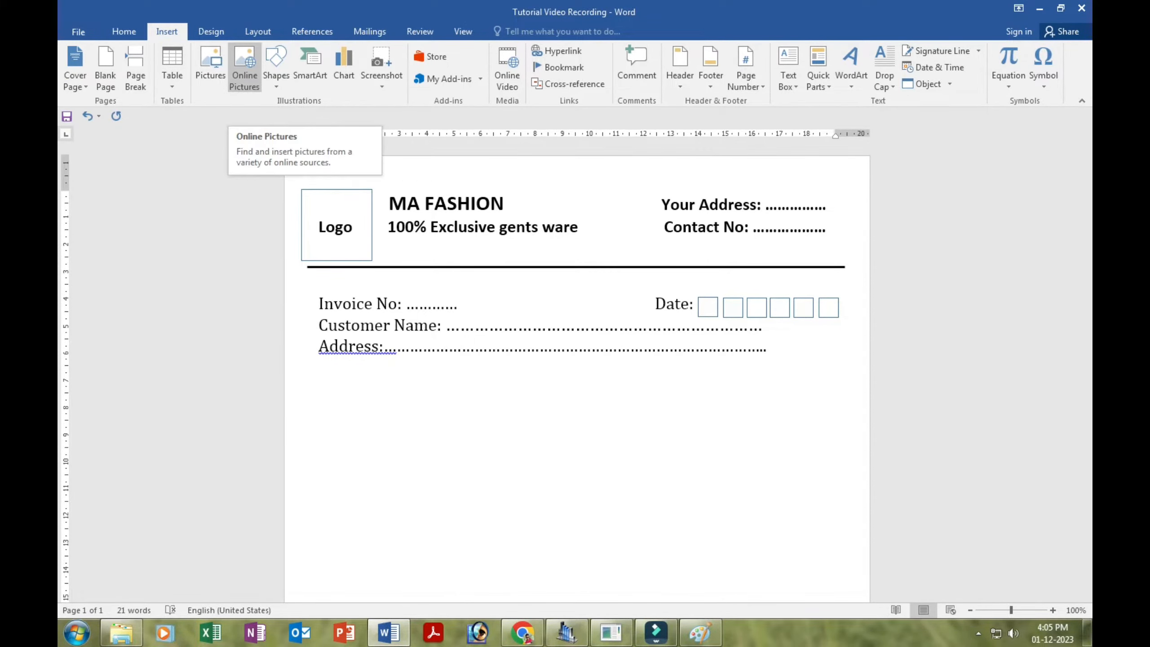
click(172, 68)
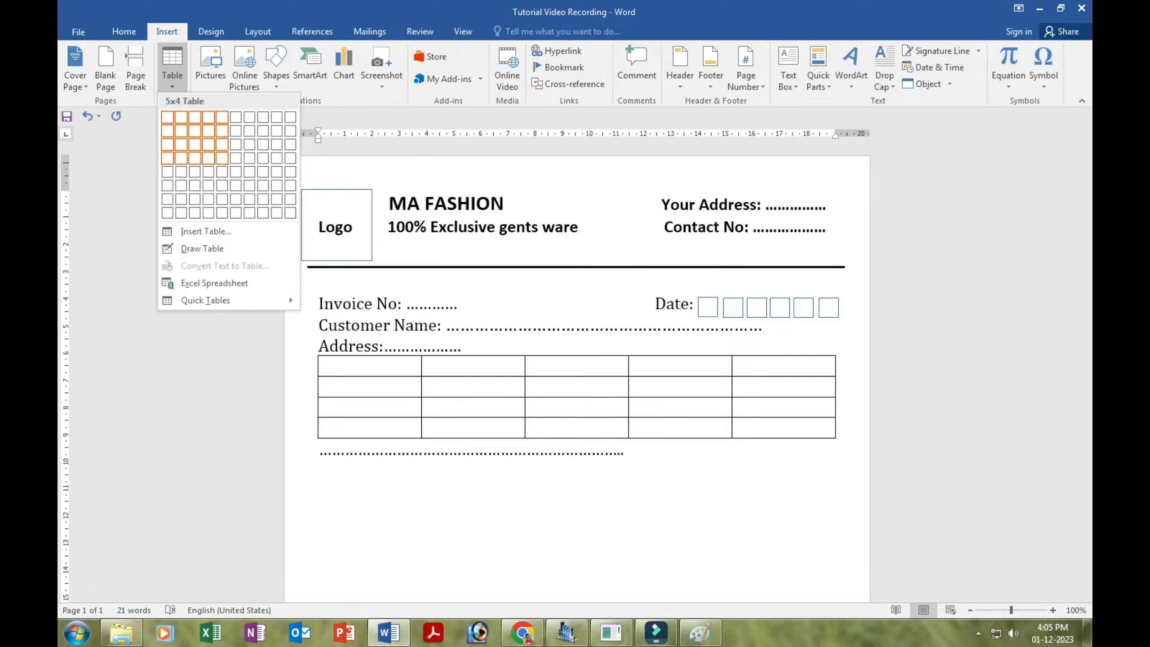
click(235, 158)
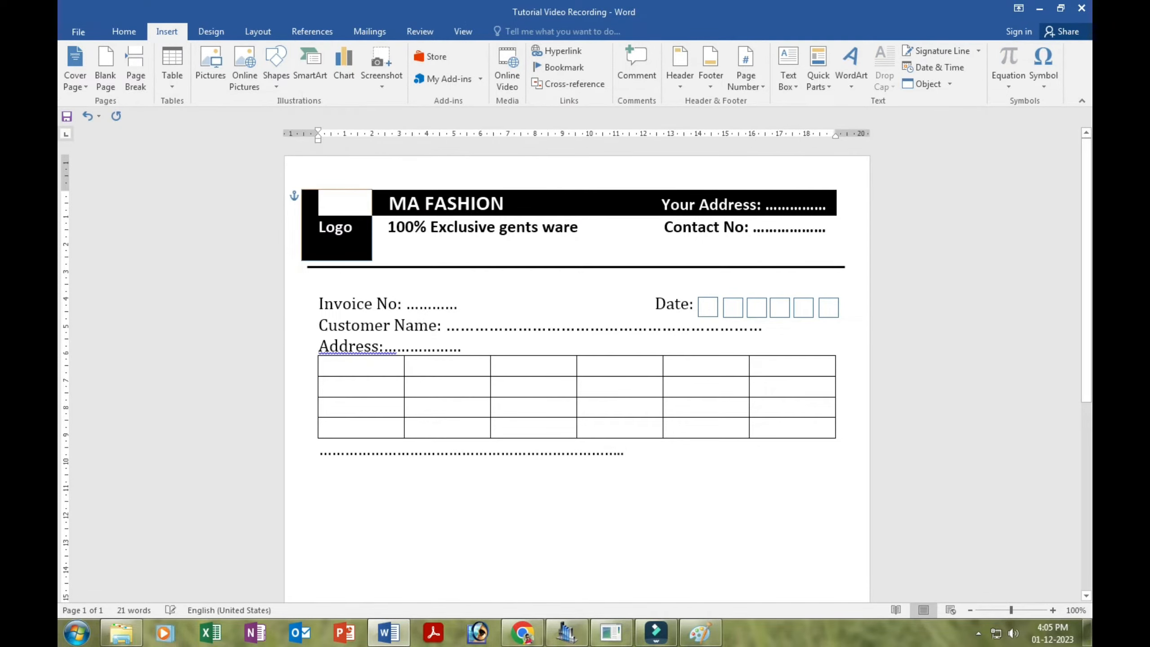
Delete the leftover dots below the table and extend the dots after "Address:" to nearly the end of the Customer Name line
drag(634, 452, 319, 452)
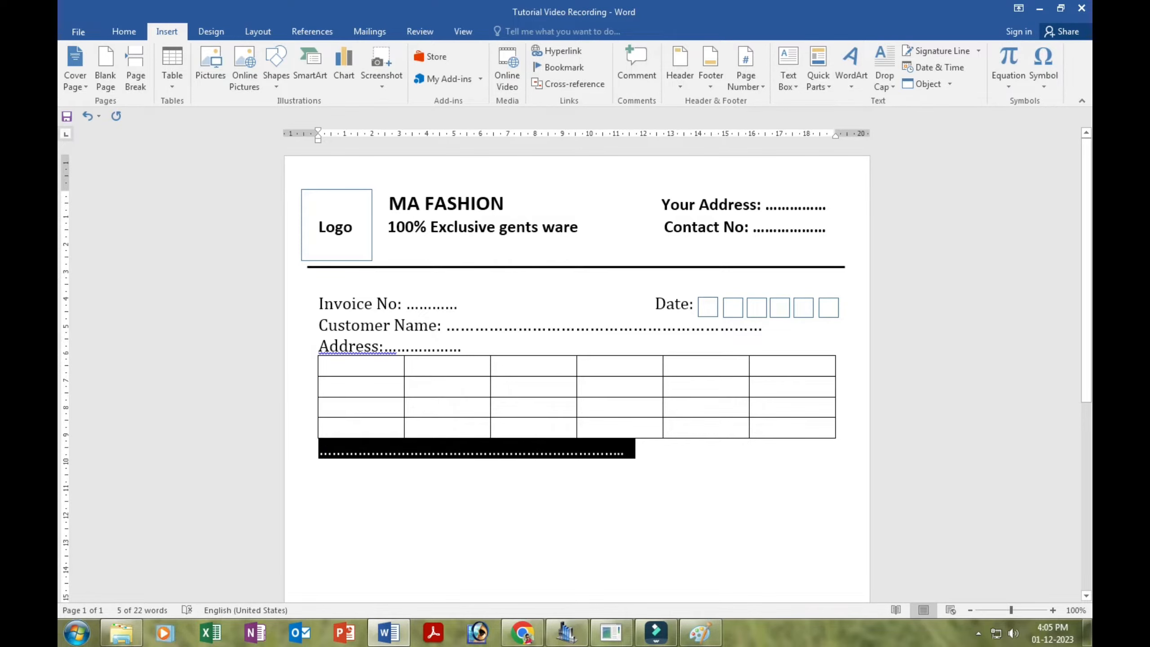
key(Delete)
click(464, 345)
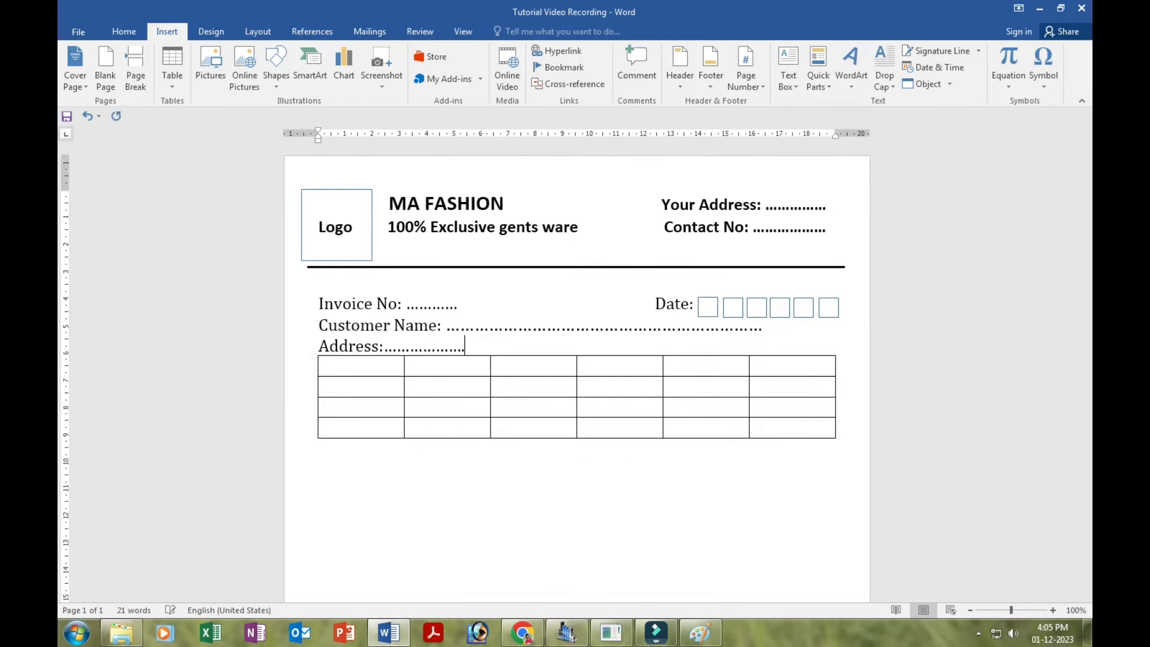
text(......................................................................................)
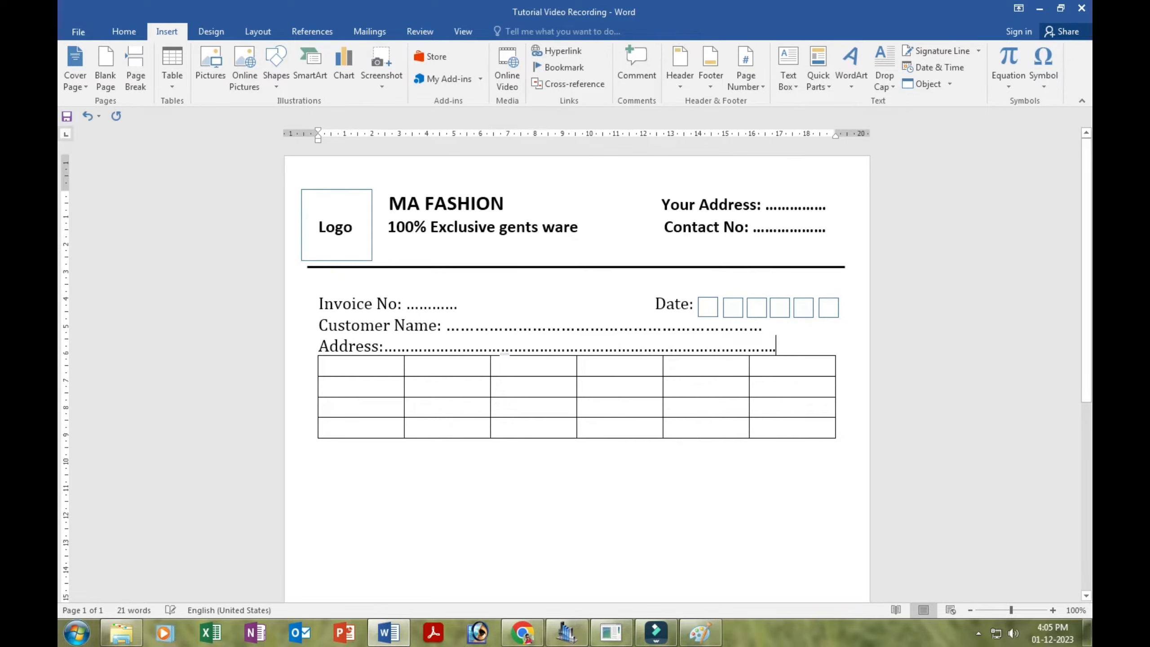
key(BackSpace)
key(BackSpace)
key(BackSpace)
key(BackSpace)
key(BackSpace)
key(BackSpace)
drag(299, 346, 299, 428)
mouse_move(313, 350)
mouse_down()
mouse_move(307, 379)
mouse_move(307, 370)
mouse_up()
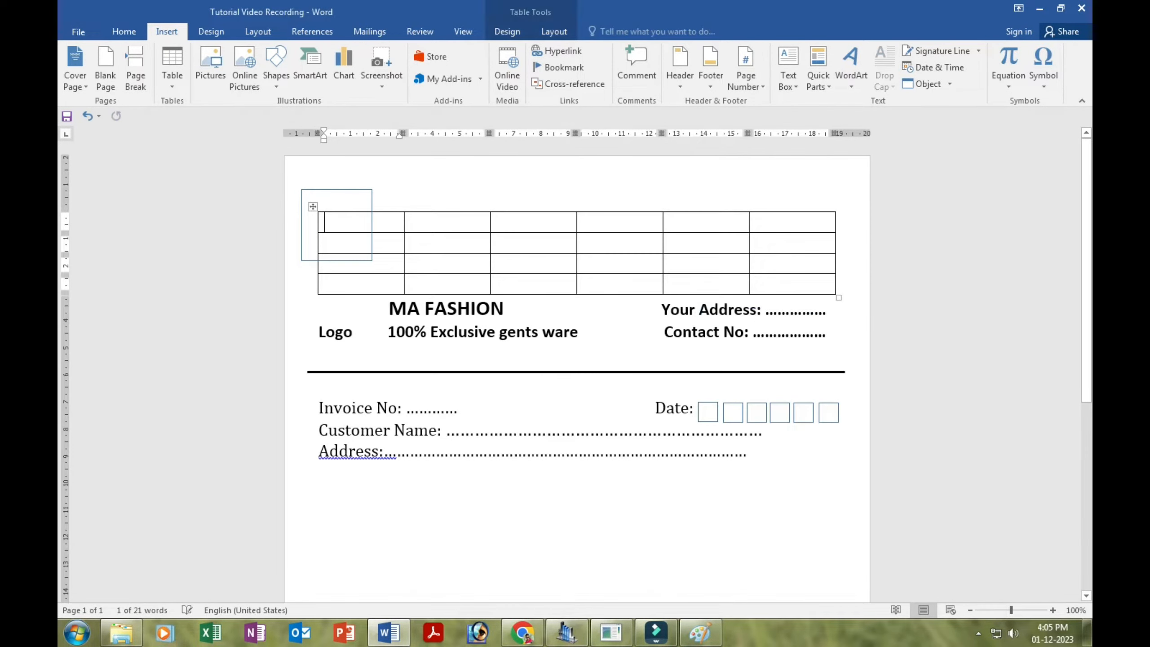
key(ctrl+z)
Add a blank line between the Address line and the table
click(318, 449)
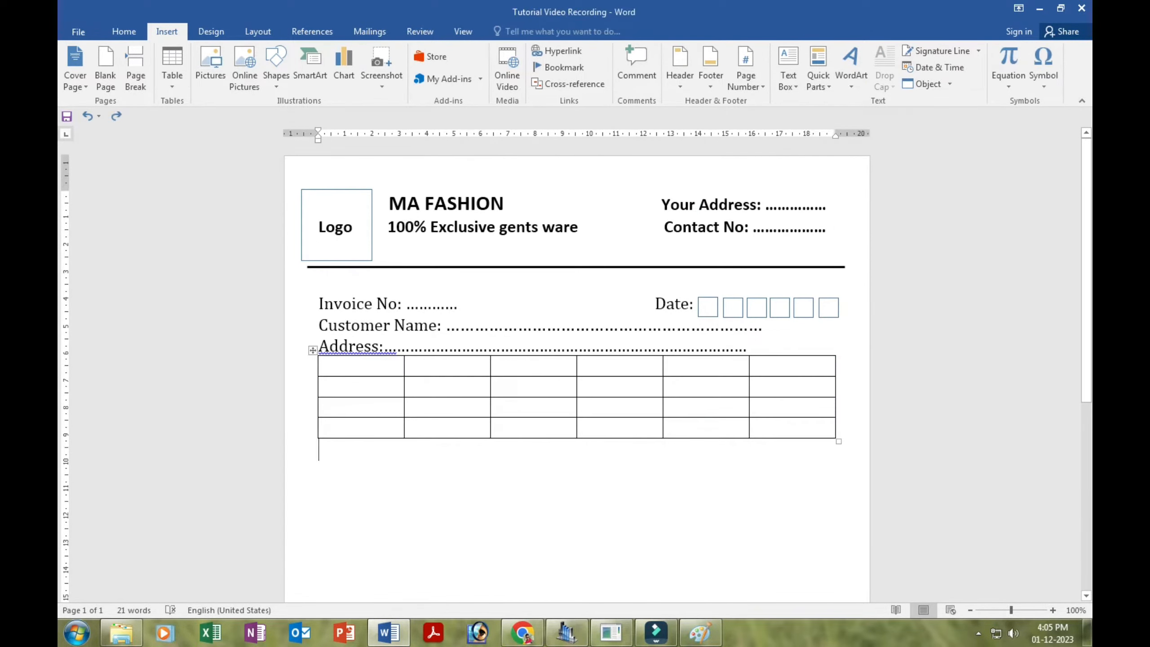
click(748, 346)
key(Return)
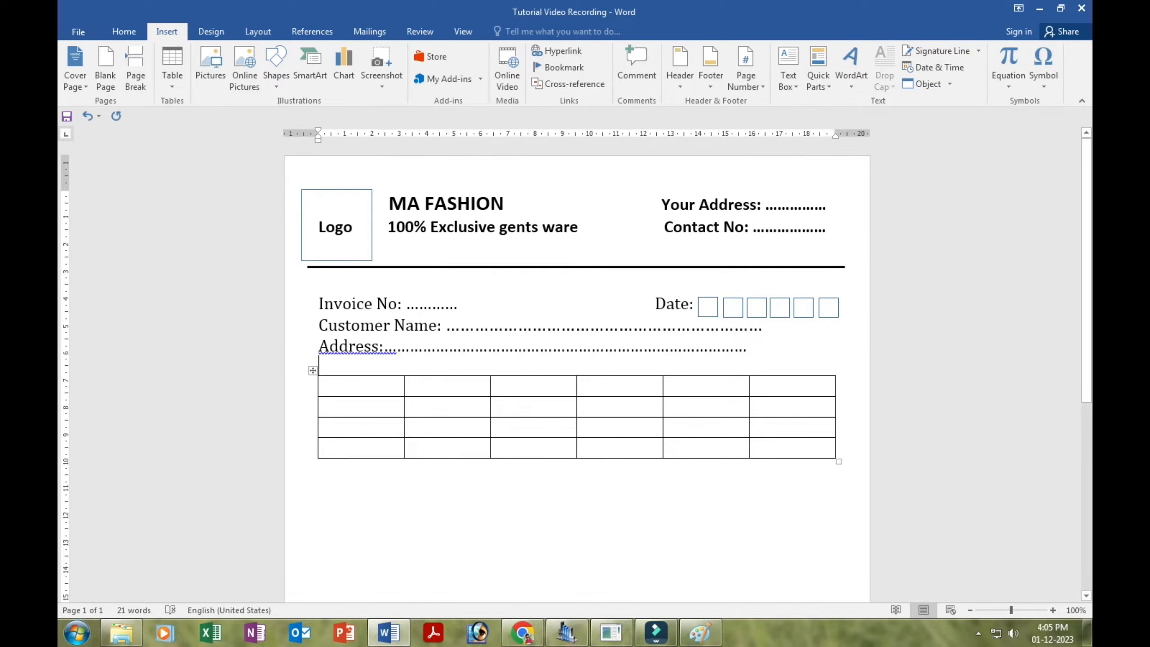
Enter "S. No." and "Description" as the headings of the table's first two columns
click(325, 386)
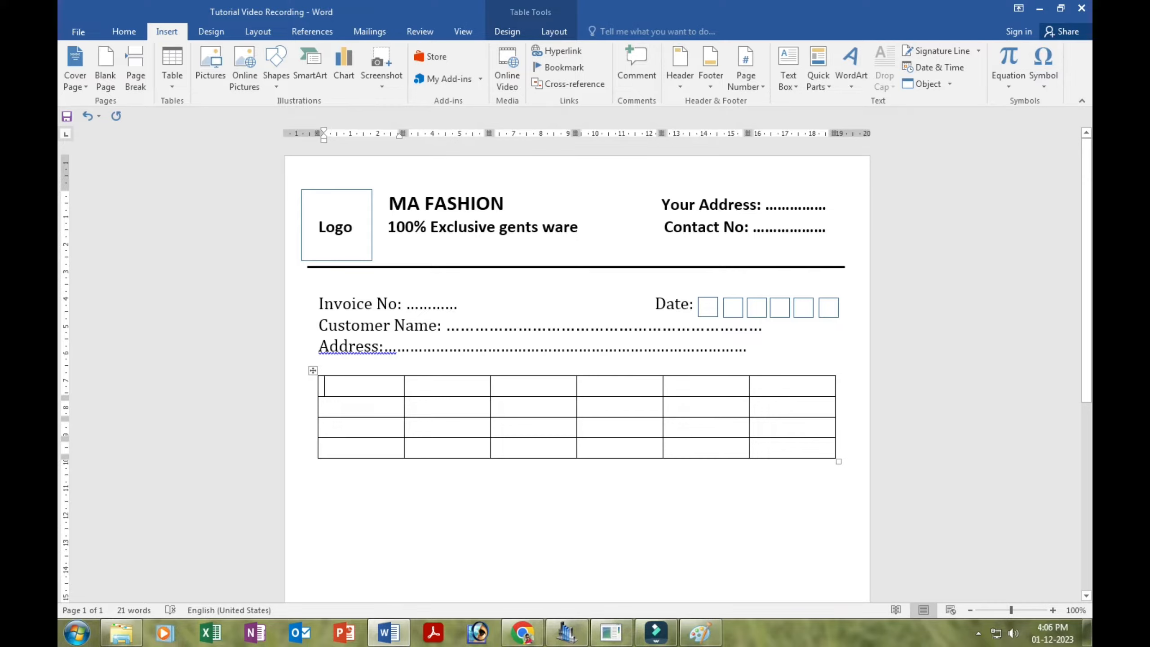
text(S)
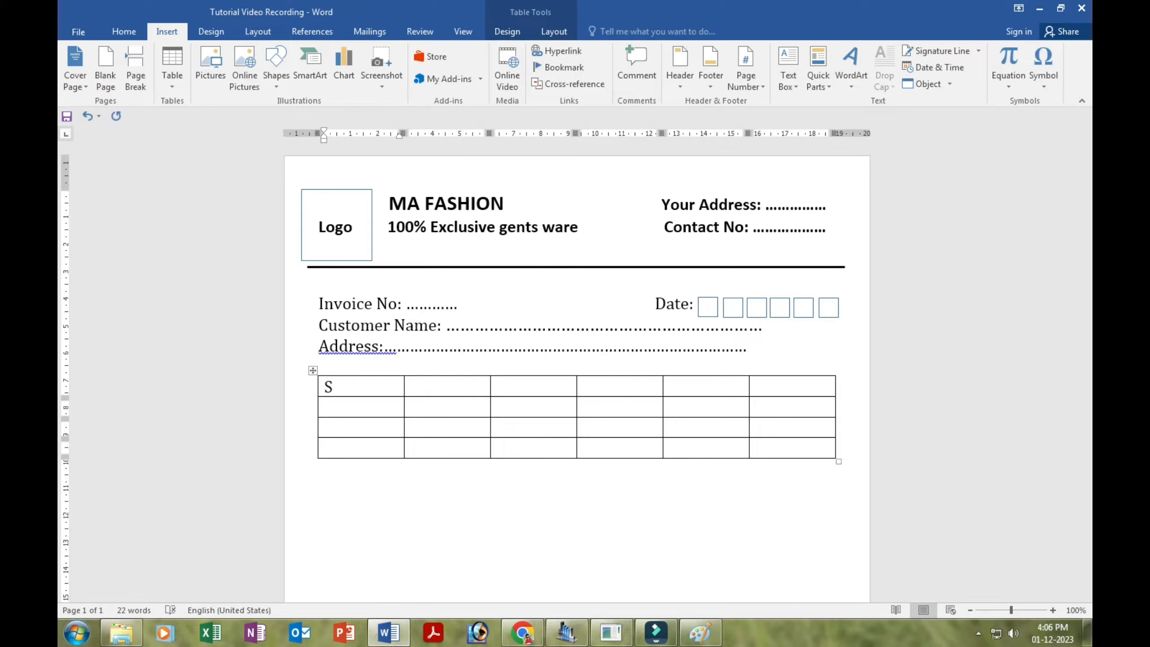
text( No)
text(.)
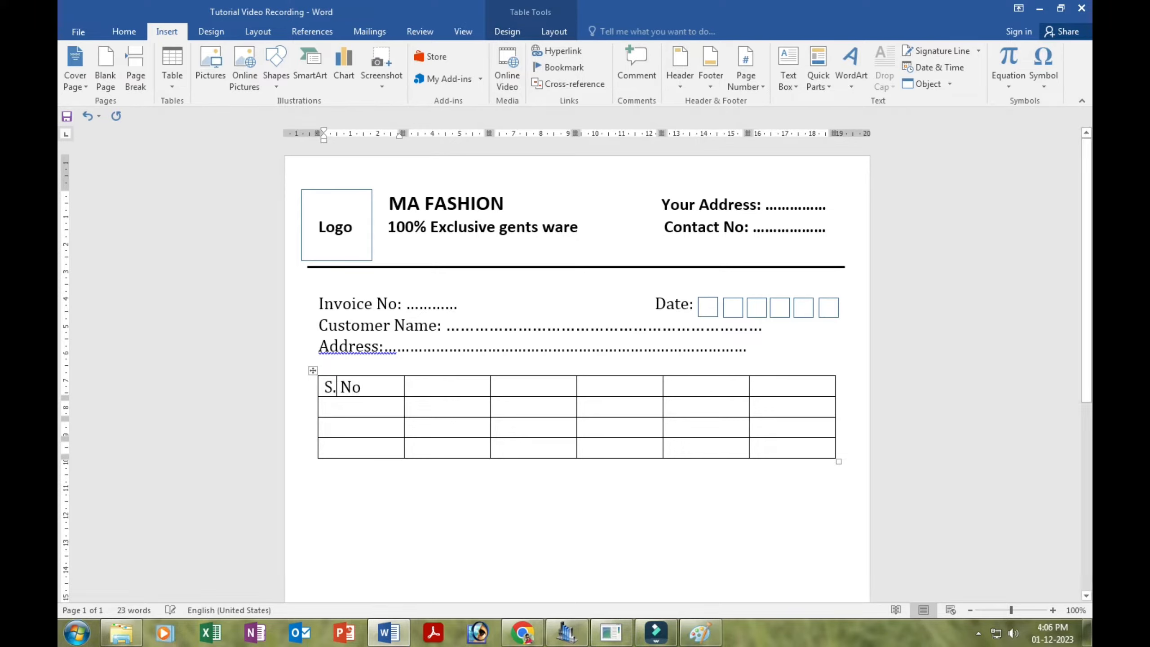
text(.)
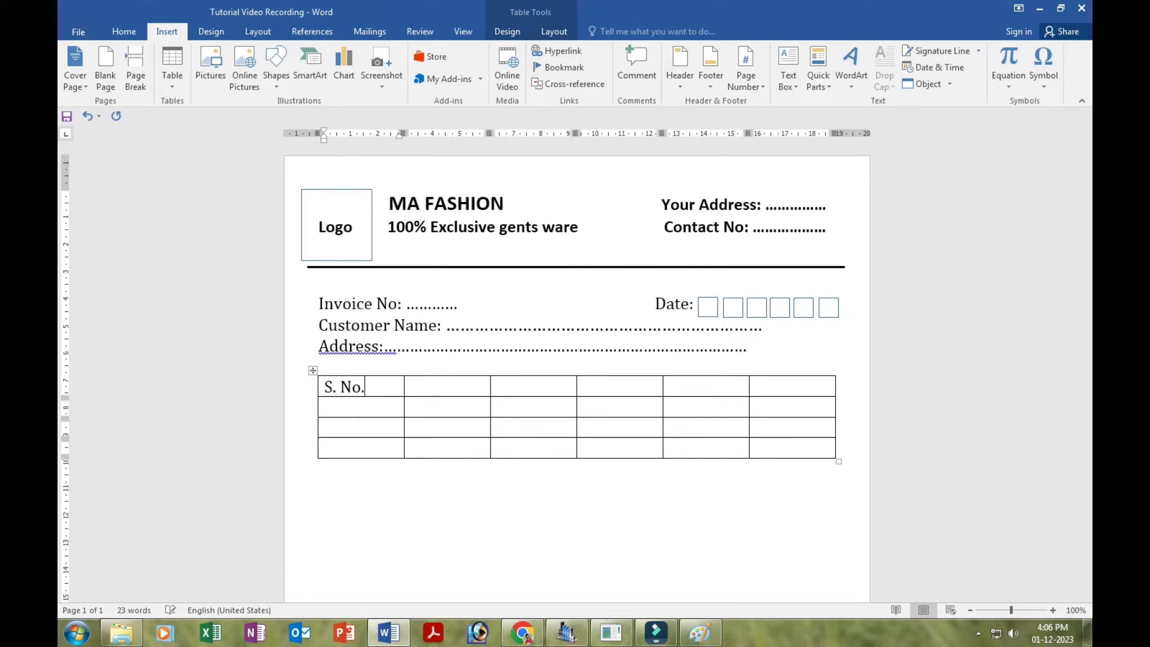
key(Tab)
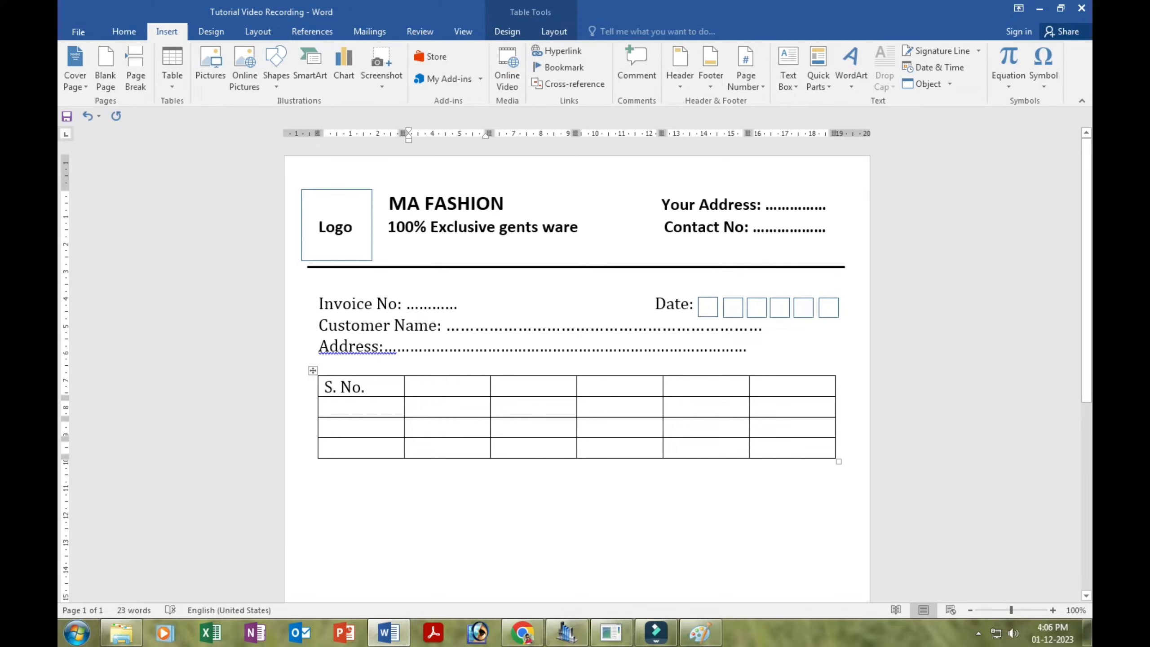
text(Descrip)
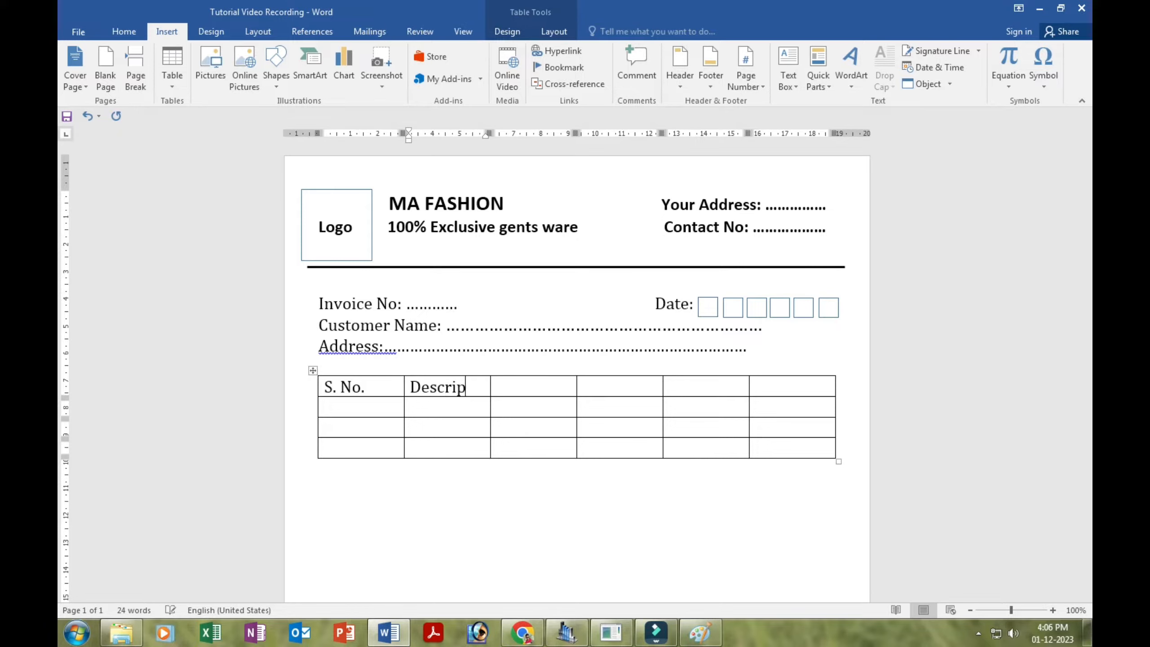
text(tion)
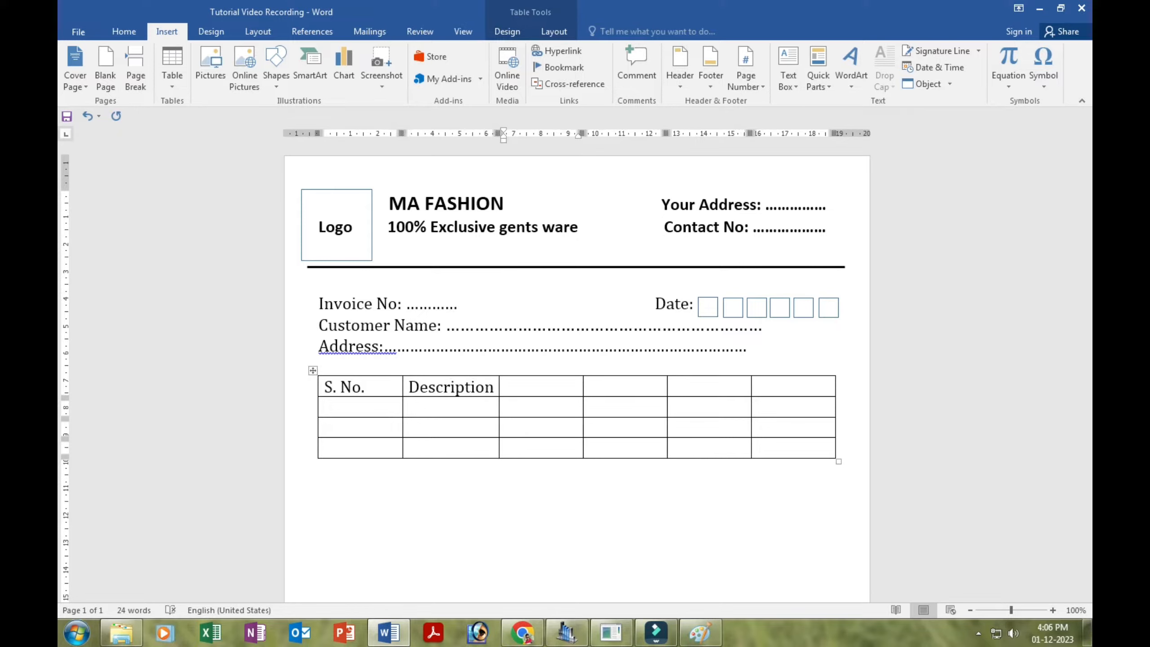
Enter the headings "Size", "Quantity", "Rate" and "Amount" in the remaining four columns of the table's first row
text(Size)
key(Tab)
text(Quan)
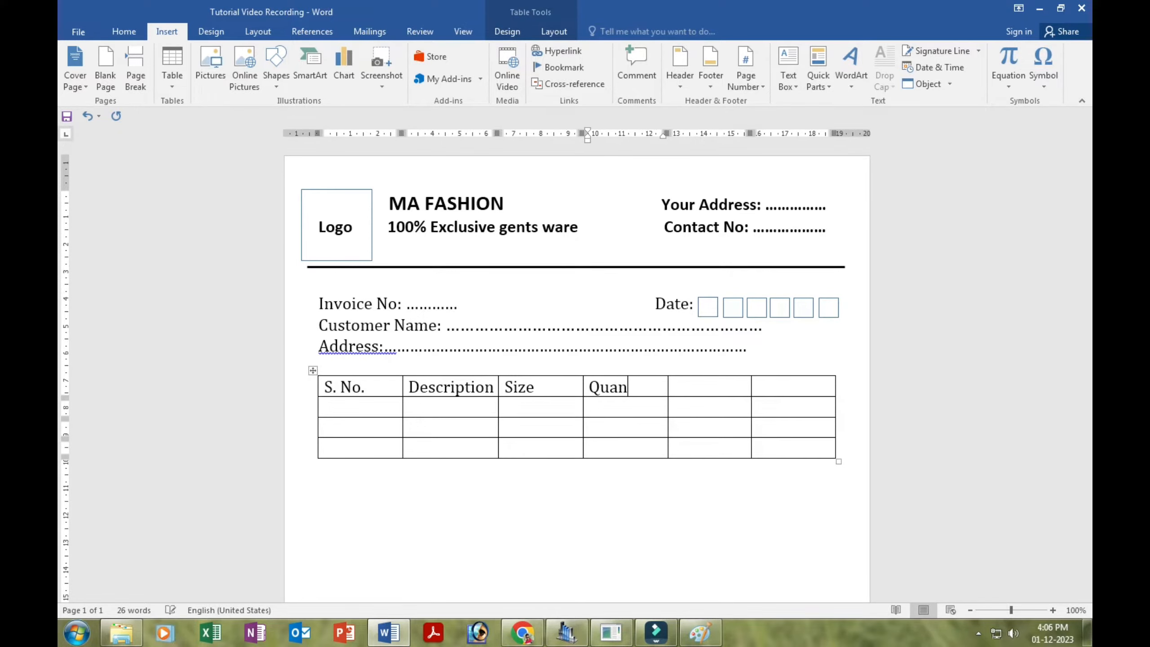
text(tity)
key(Tab)
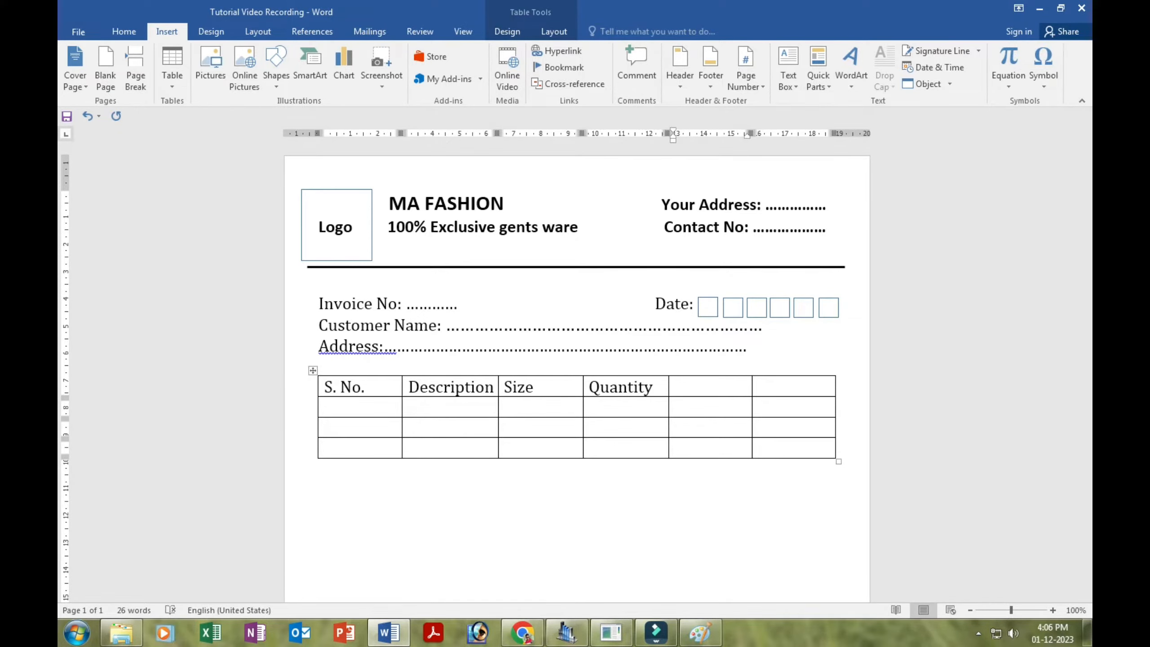
text(Rate)
key(Tab)
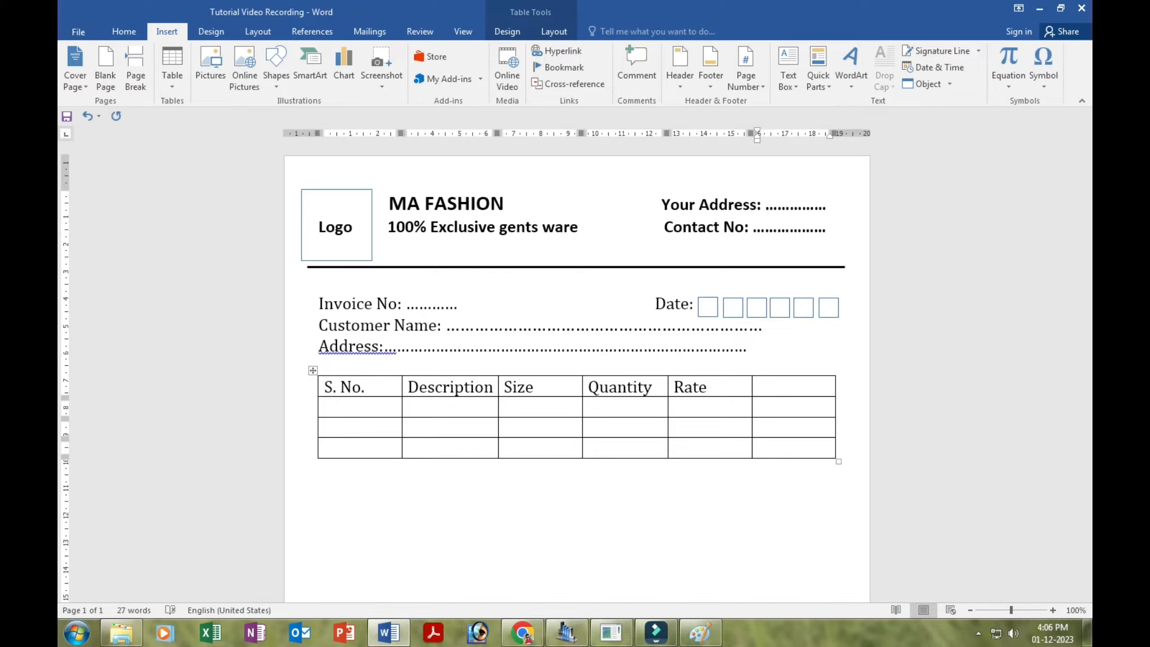
text(Amount)
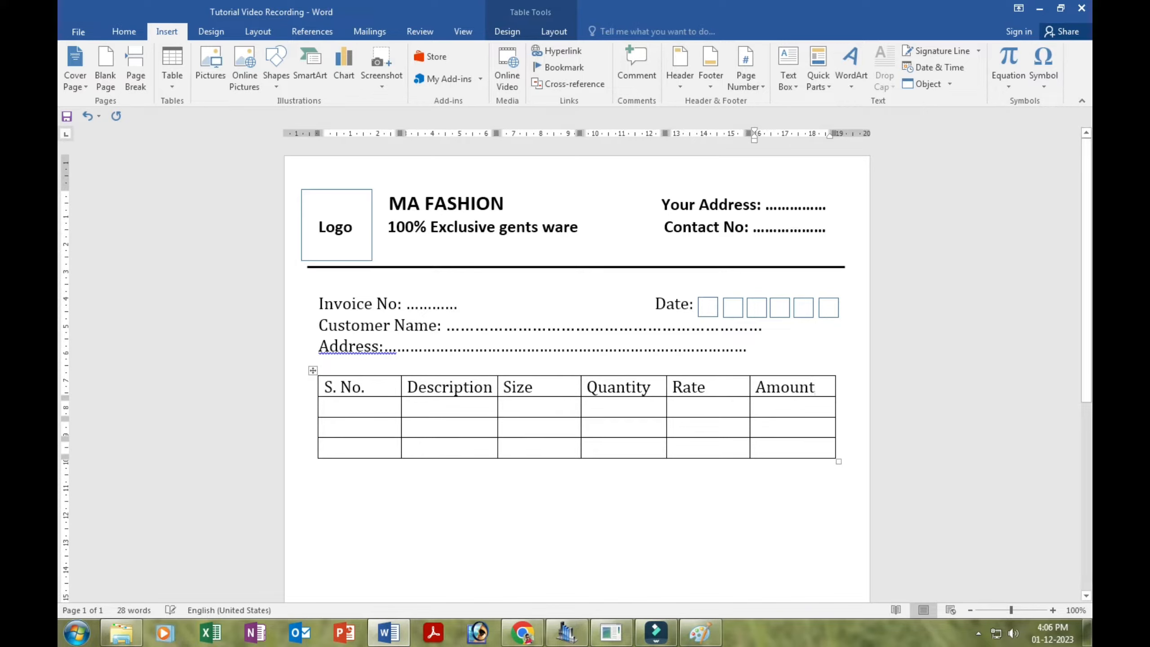
Format the table's heading row as 14 pt, centered and bold
key(shift+Left)
key(shift+Left)
key(shift+Left)
key(shift+Left)
key(shift+Left)
key(shift+Left)
key(shift+Left)
key(shift+Left)
key(shift+Left)
key(shift+Left)
key(shift+Left)
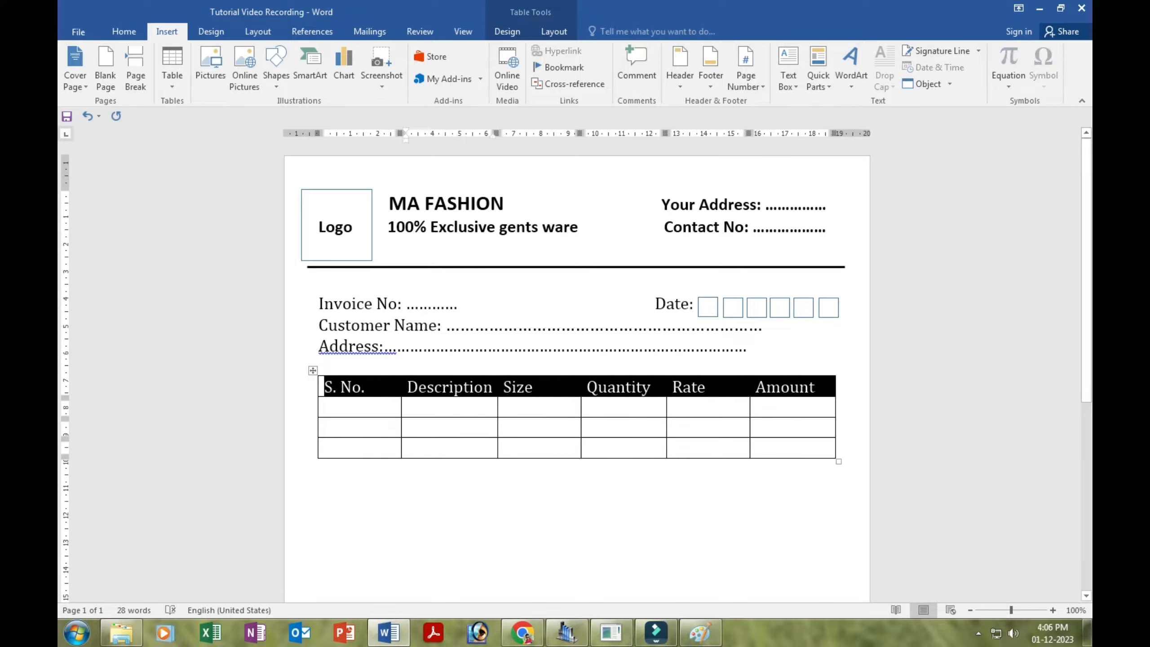
click(124, 31)
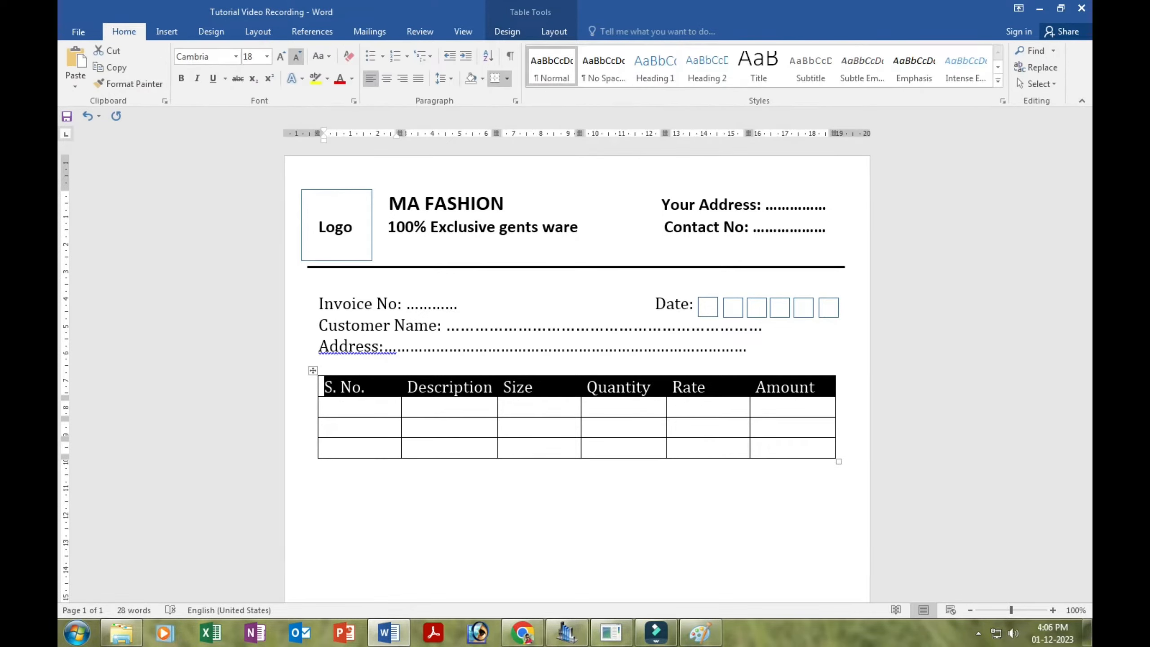
click(296, 56)
click(296, 56)
click(386, 78)
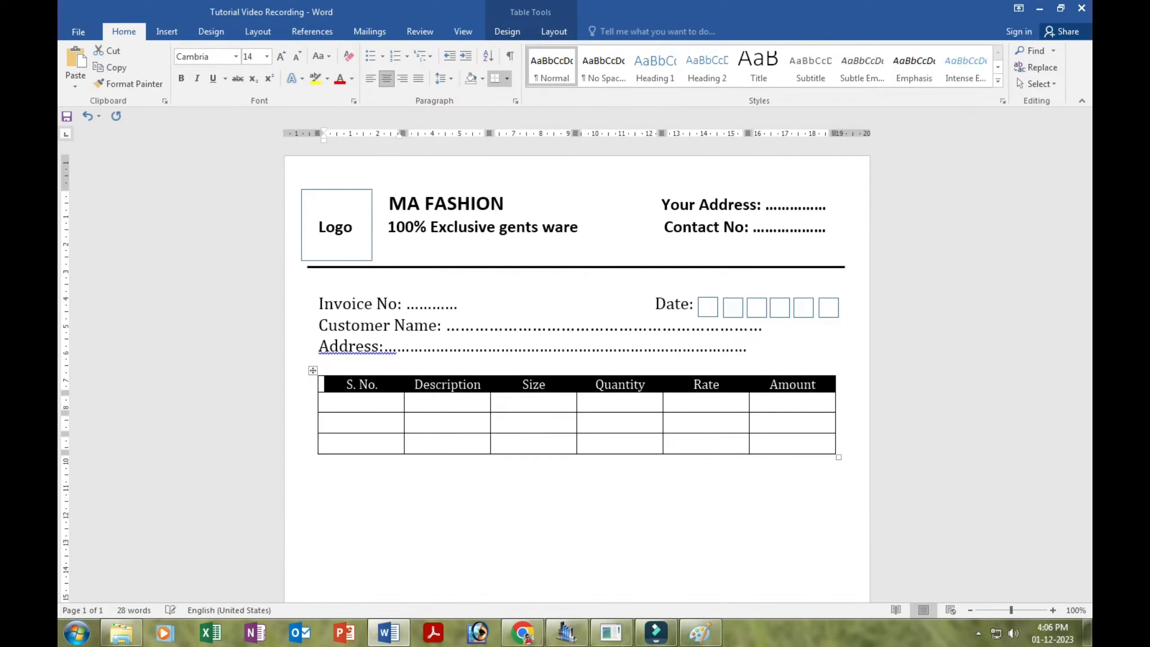
key(ctrl+b)
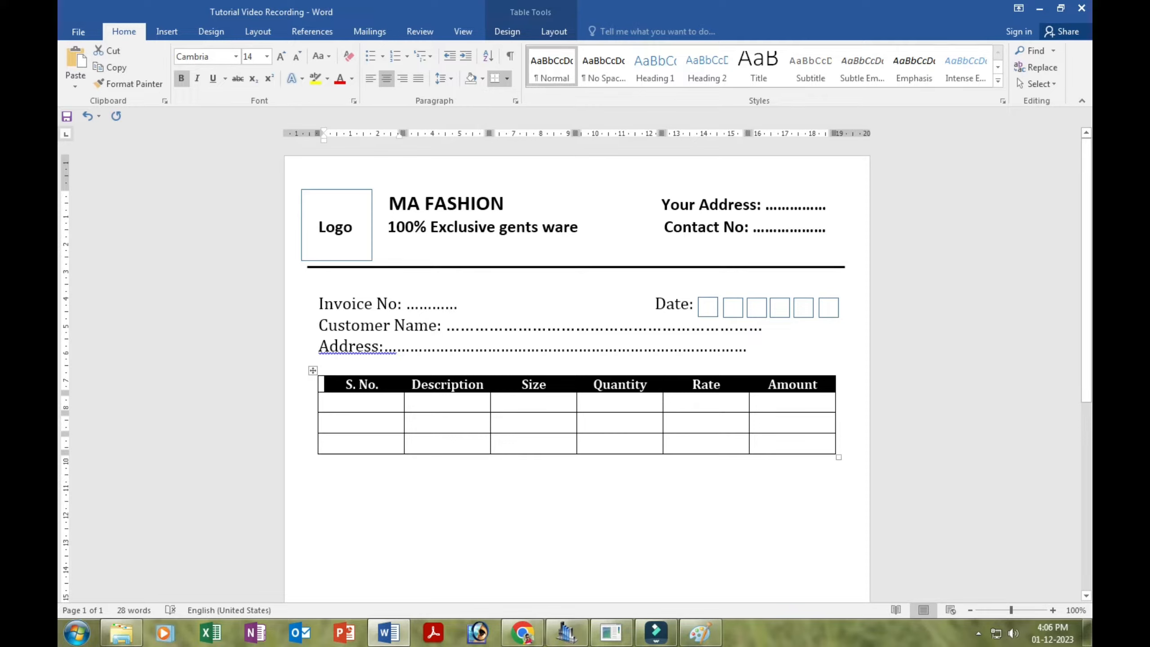
click(430, 423)
Adjust the table's column widths to suit the headings, making Description the widest, and stretch the table to the text width
click(380, 384)
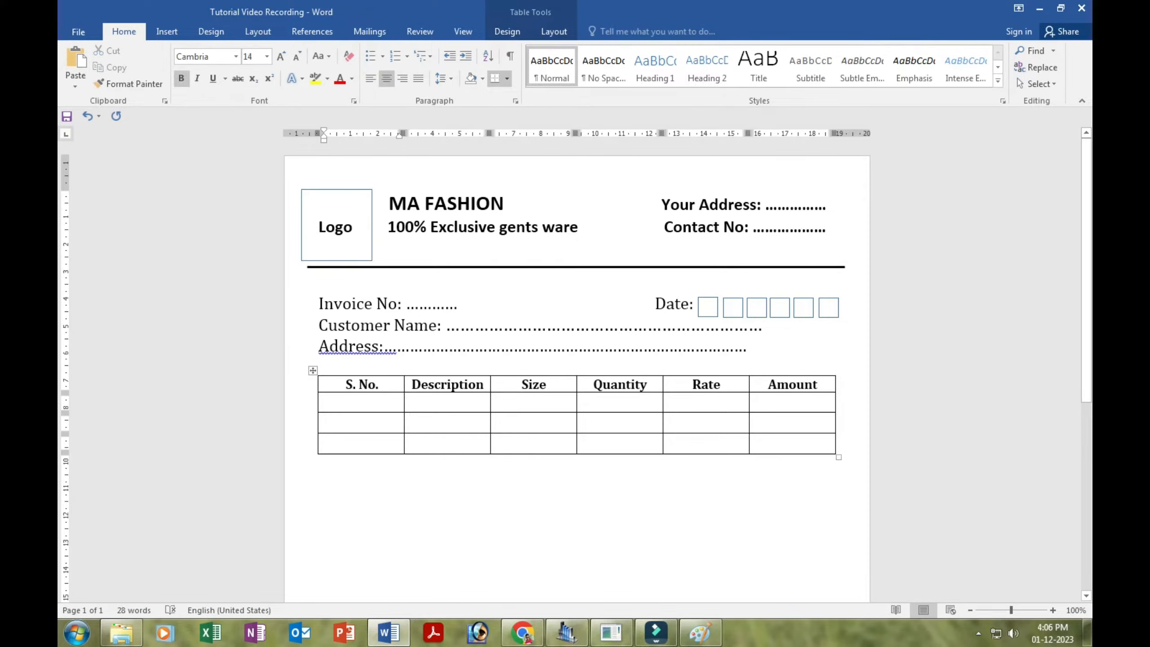
drag(404, 407, 352, 408)
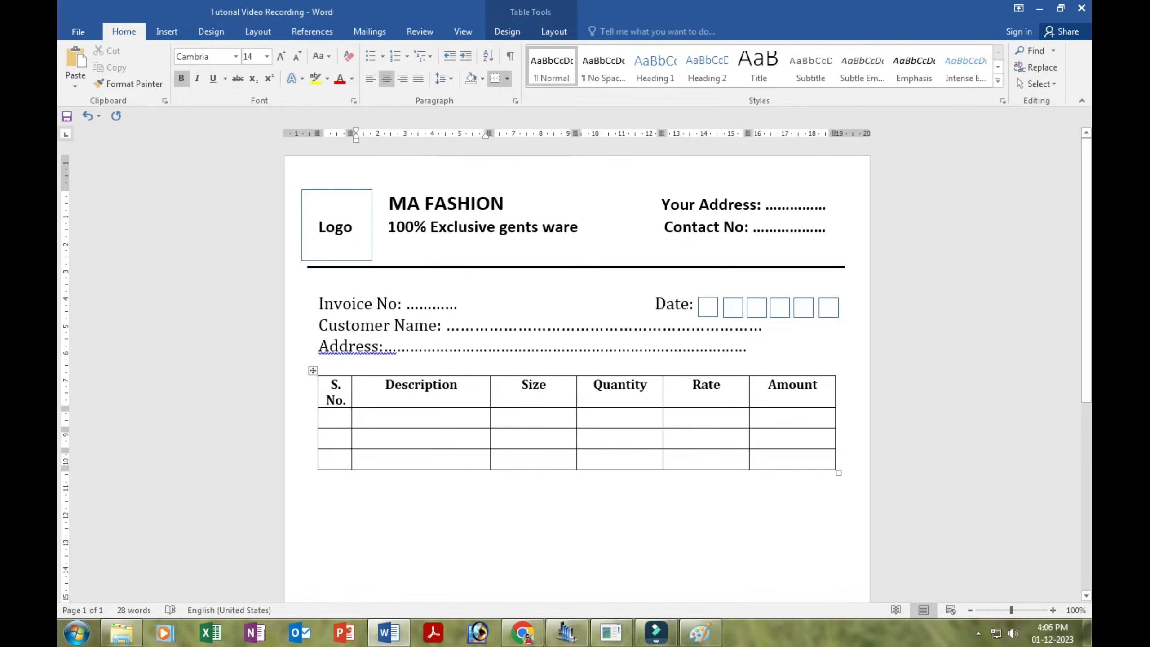
drag(490, 408, 501, 408)
click(552, 384)
drag(576, 408, 538, 408)
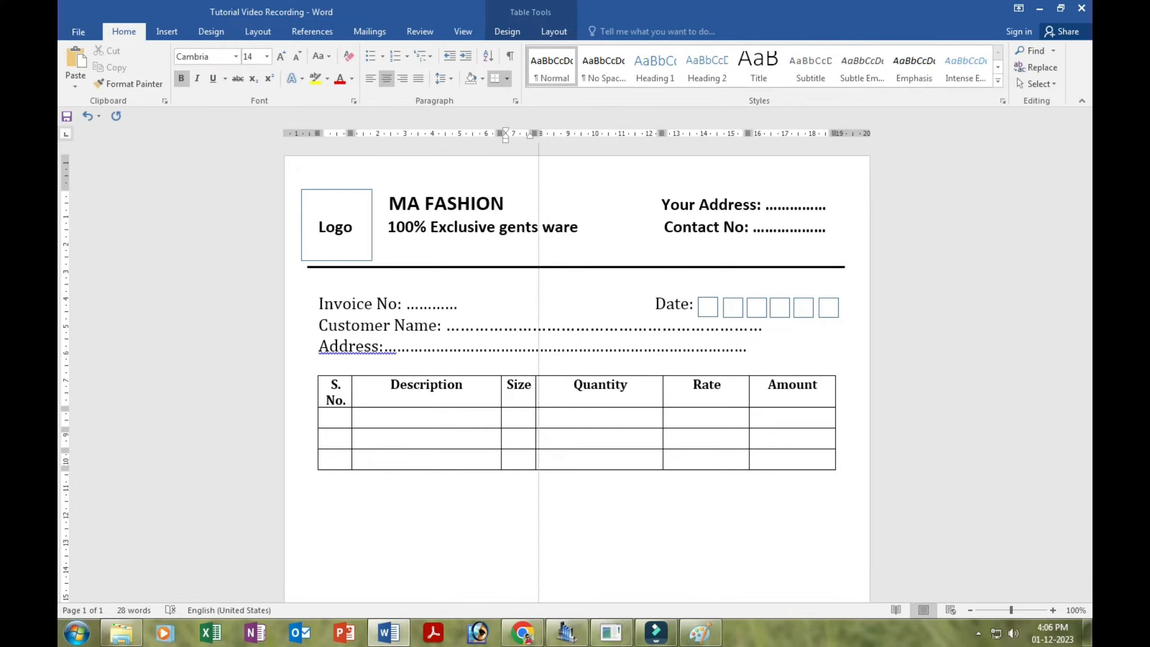
click(628, 384)
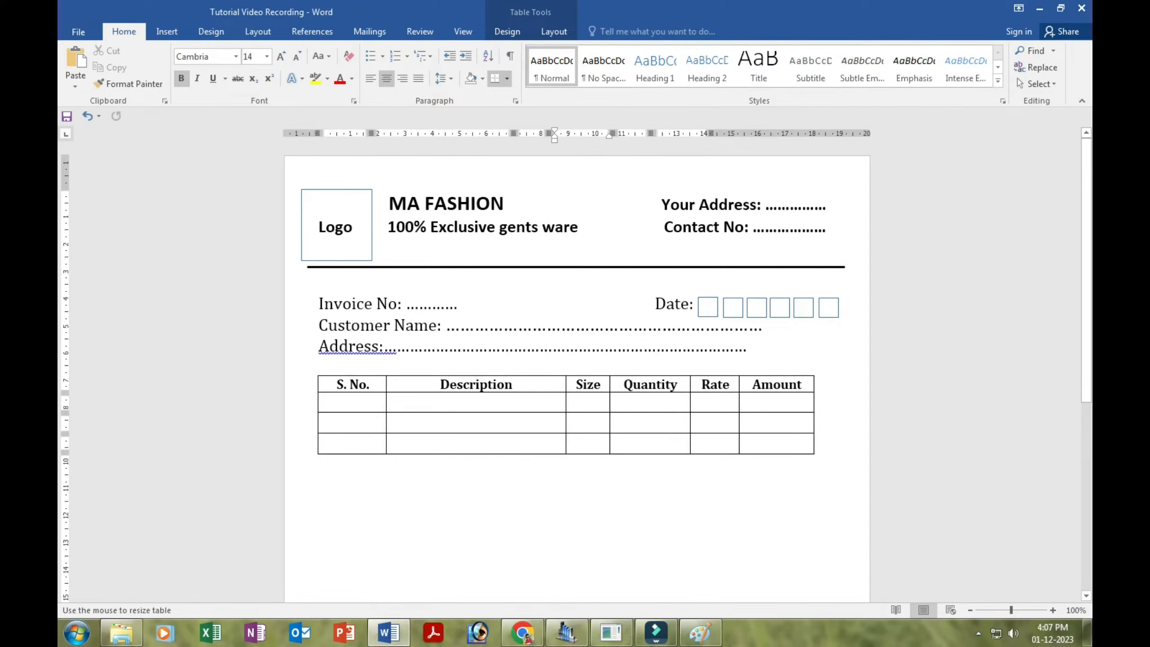
drag(816, 457, 840, 457)
Merge the three blank cells under S. No. into one, and likewise the three under Description
drag(356, 402, 357, 443)
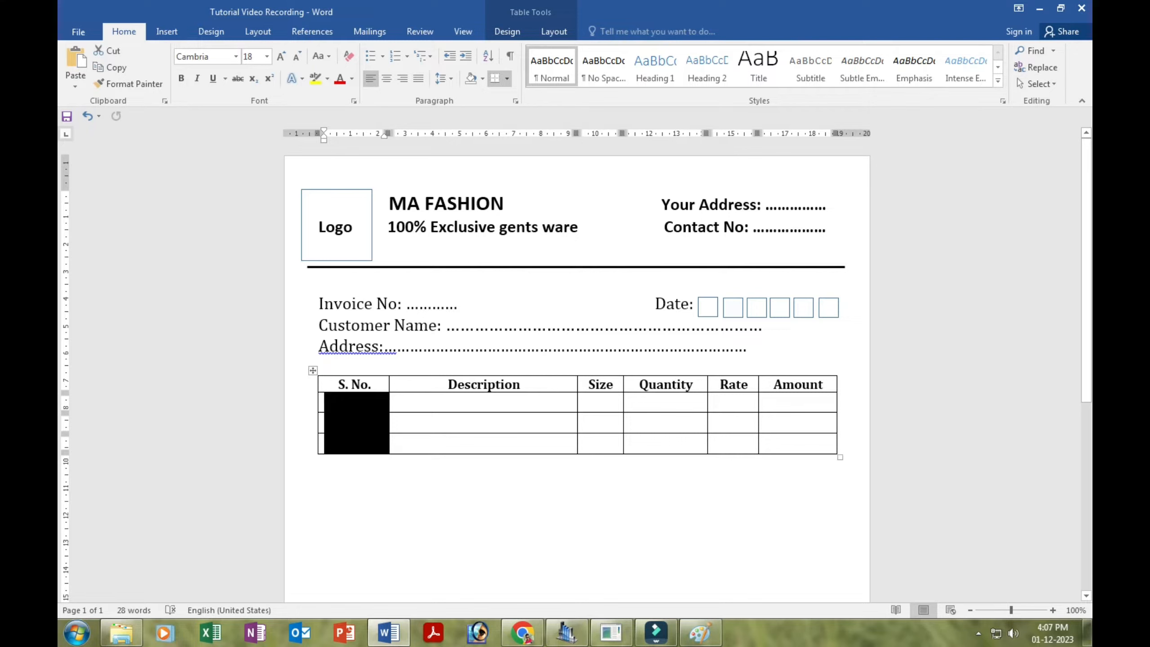
click(397, 402)
drag(356, 401, 356, 443)
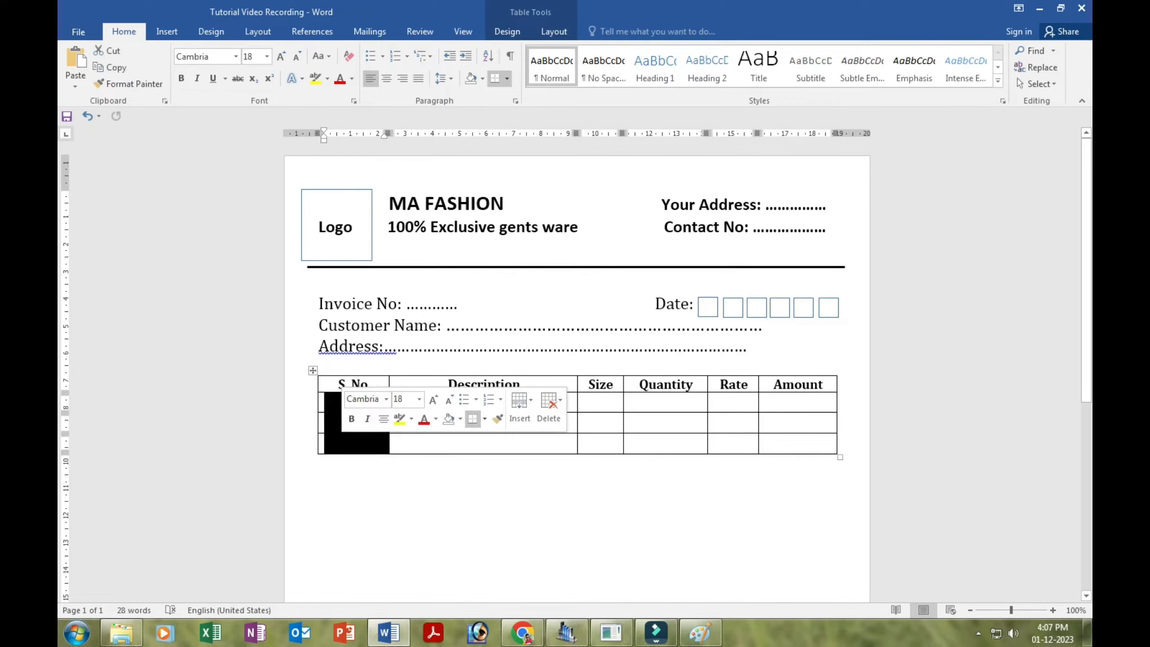
right_click(337, 426)
click(376, 336)
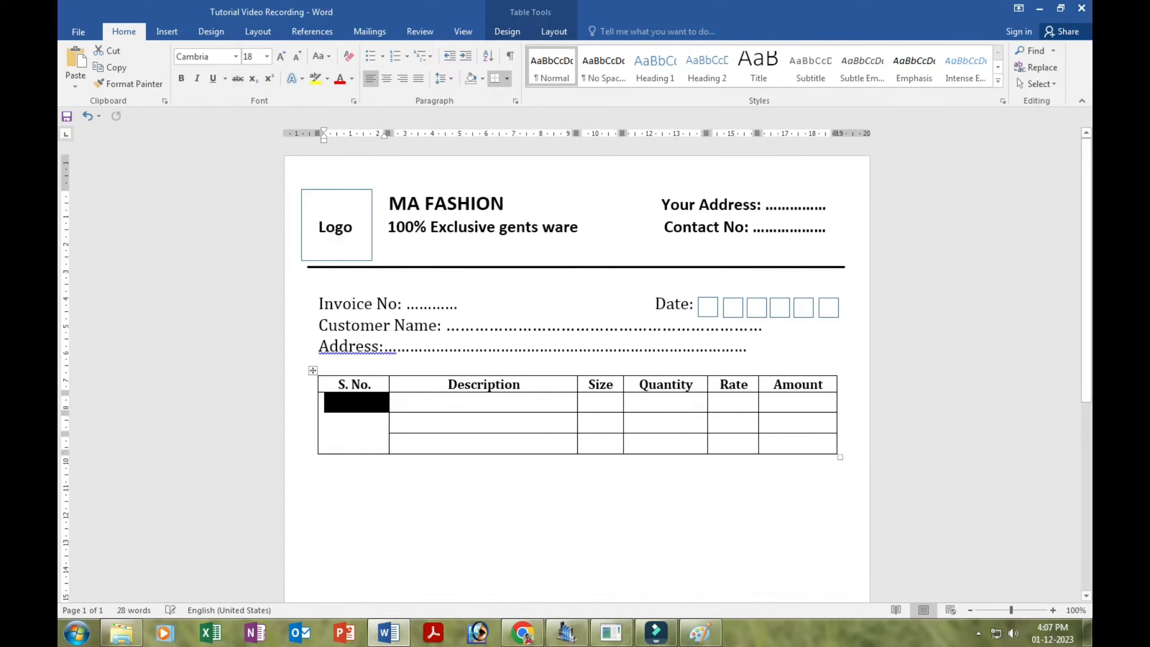
drag(398, 402, 453, 443)
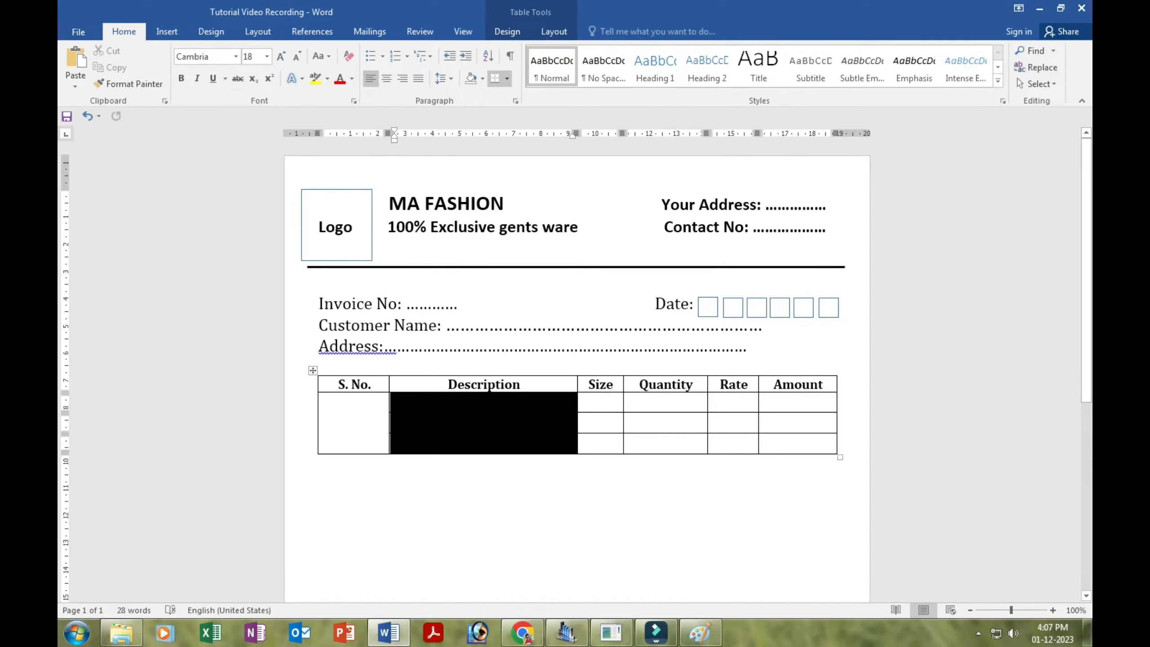
right_click(413, 414)
click(458, 532)
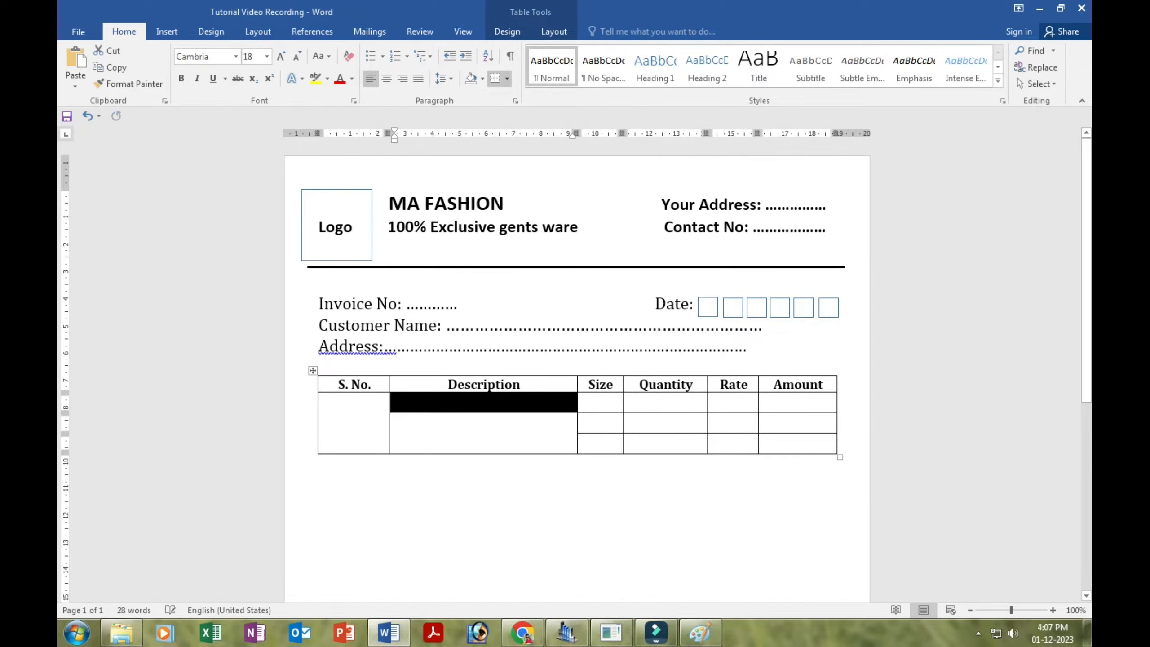
Merge the three blank cells under Size into one, and likewise the three under Quantity
drag(588, 402, 598, 442)
right_click(597, 428)
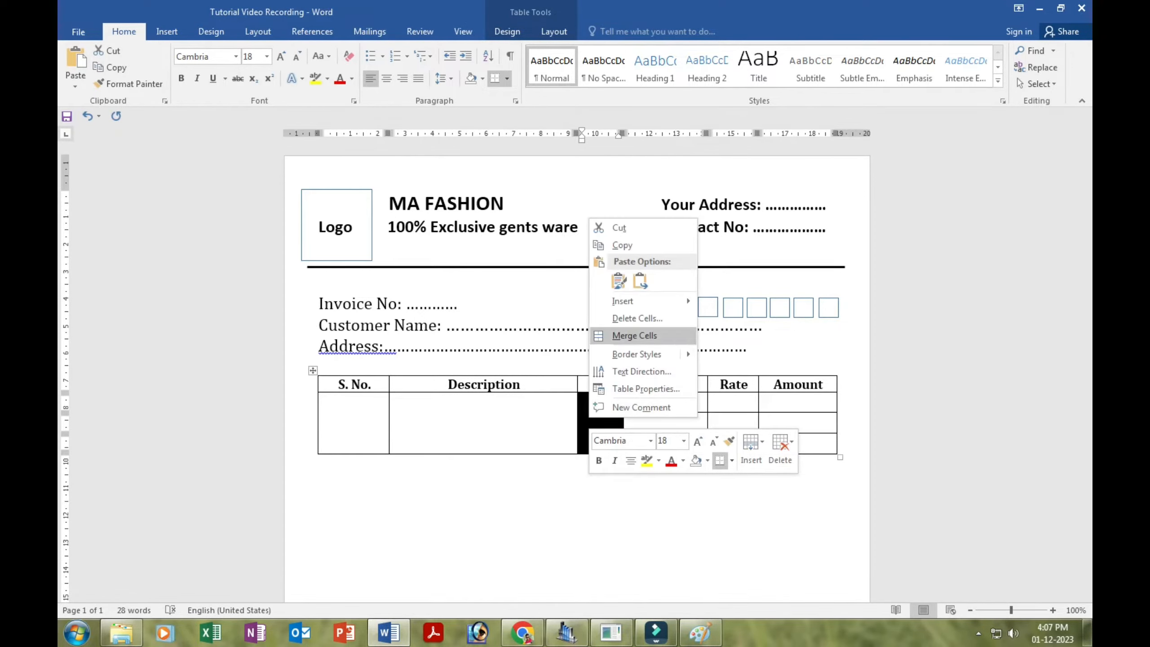
click(634, 335)
drag(635, 402, 634, 442)
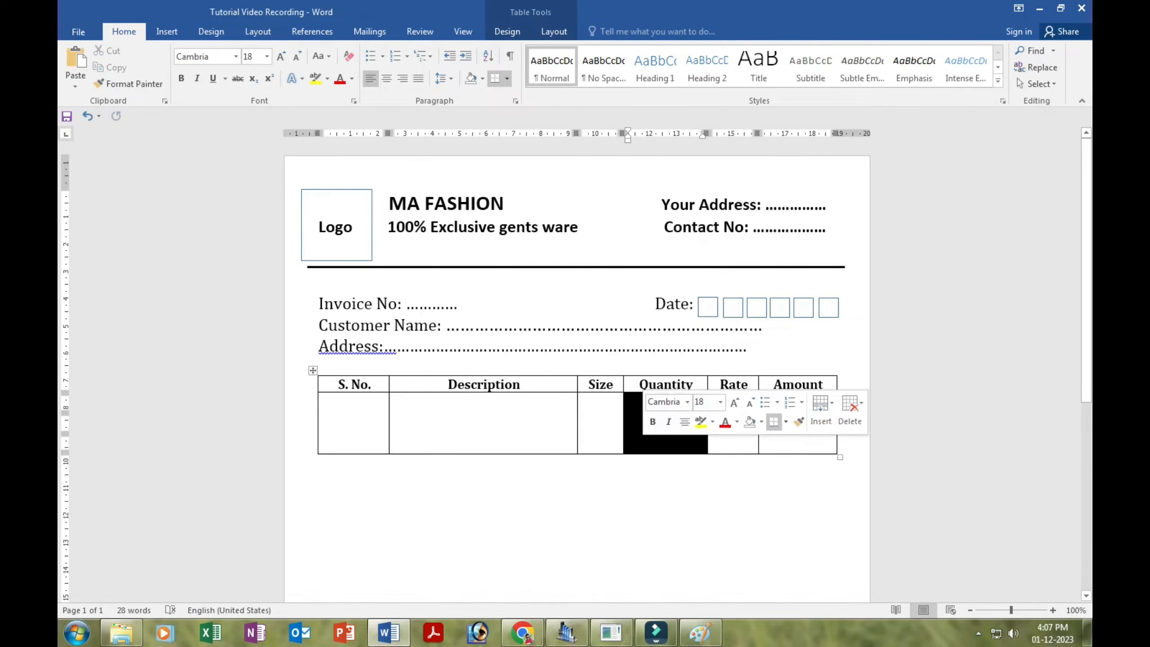
right_click(634, 442)
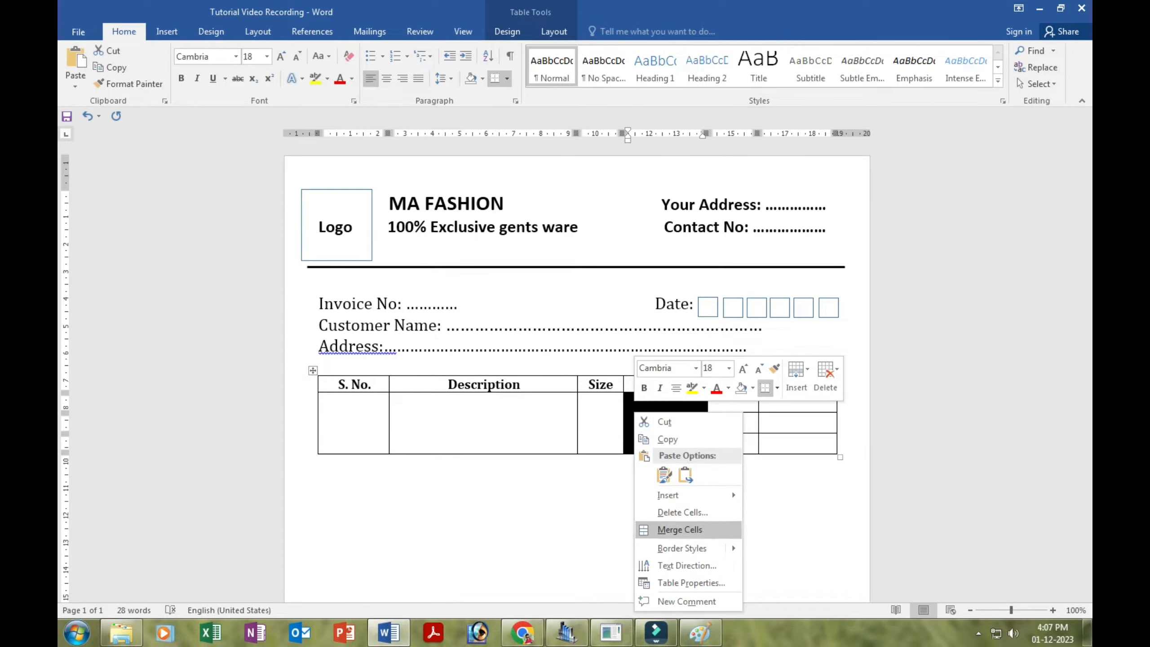
click(679, 529)
Merge the three blank cells under Rate into one, and likewise the three under Amount
click(718, 403)
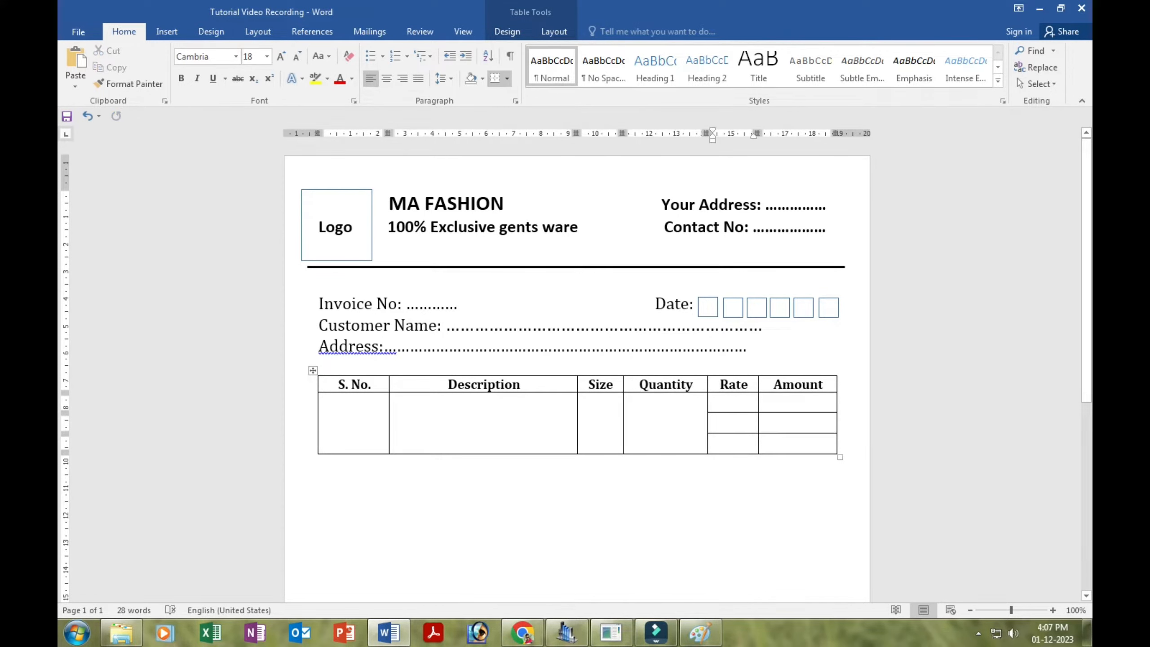
drag(717, 402, 724, 444)
right_click(725, 443)
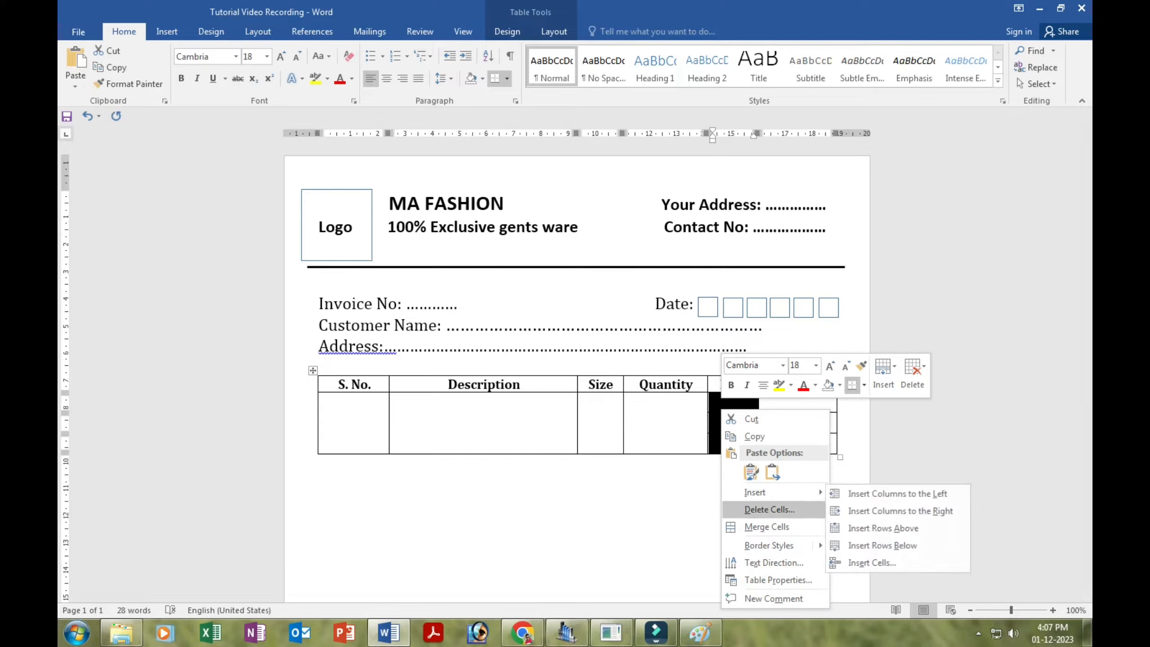
click(767, 527)
drag(771, 443, 781, 405)
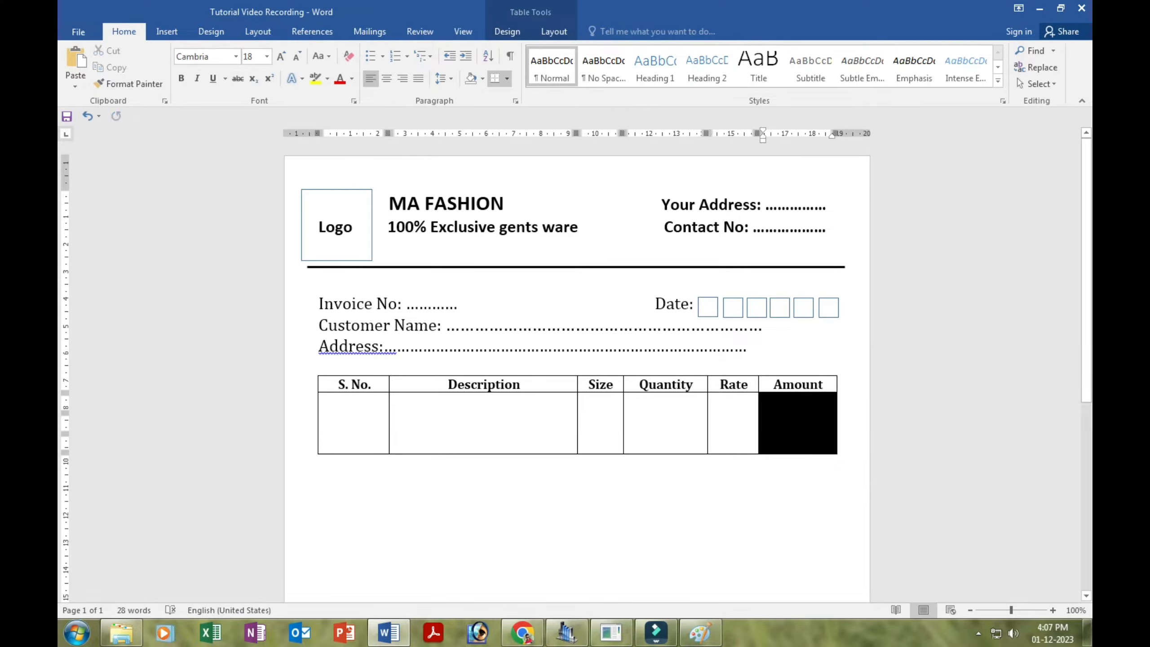
right_click(779, 421)
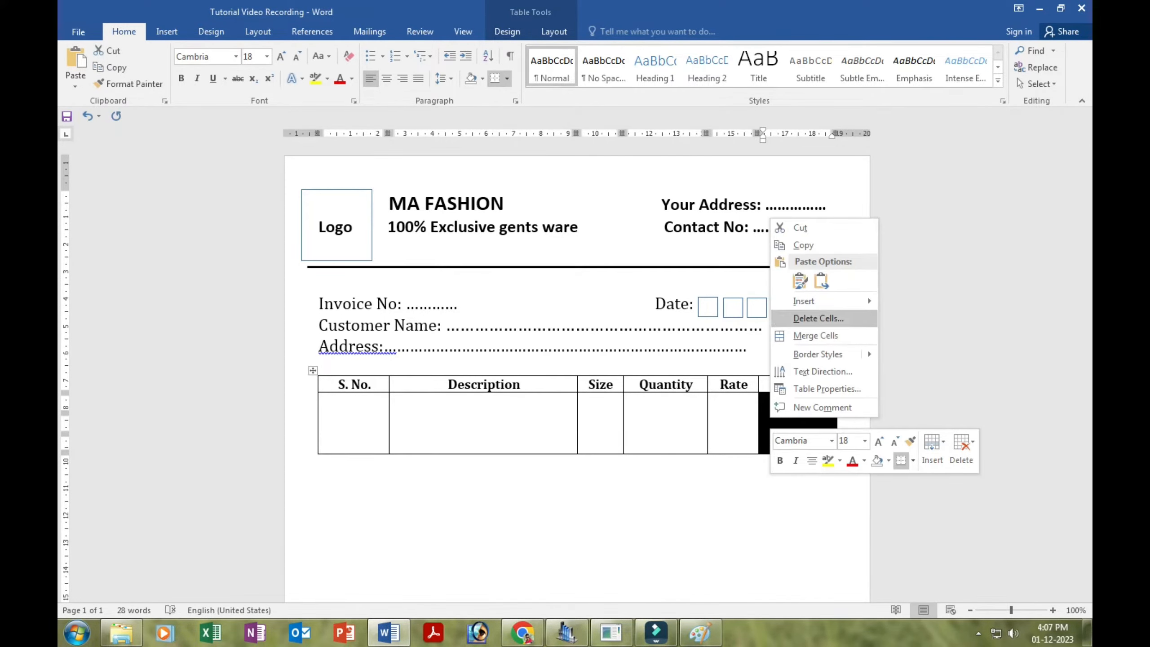
click(815, 335)
Make the table's body row much taller by adding a run of blank lines in the cell under Description
click(395, 401)
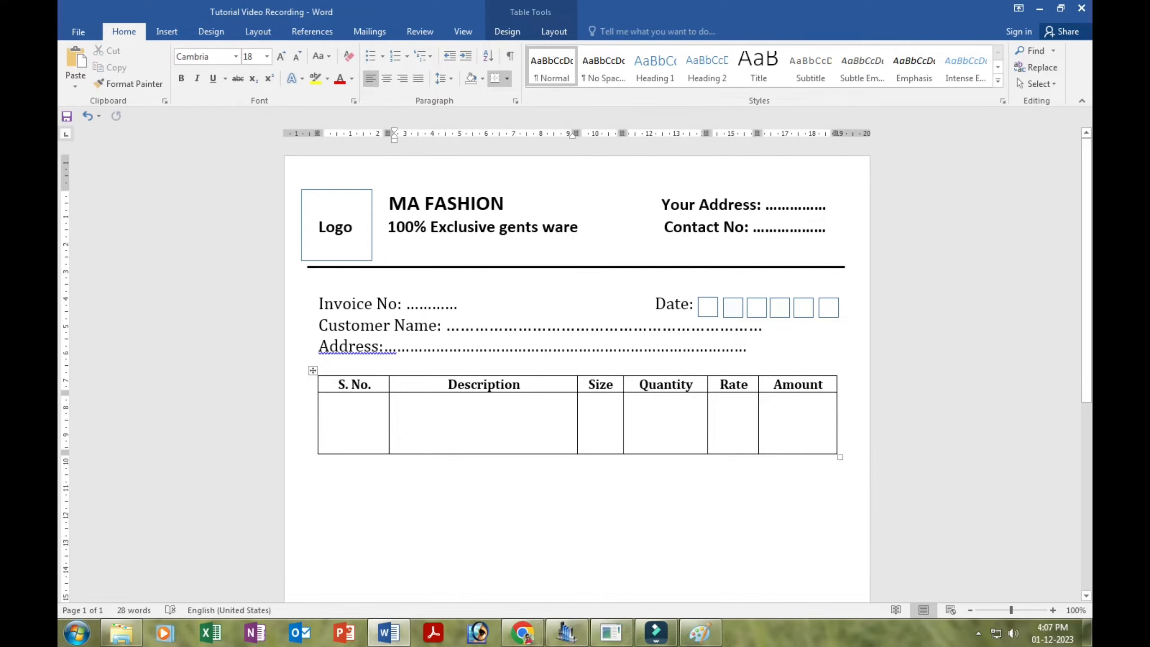
key(Return)
key(Return)
key(Return)
key(Return)
key(Return)
key(Return)
key(Return)
key(Return)
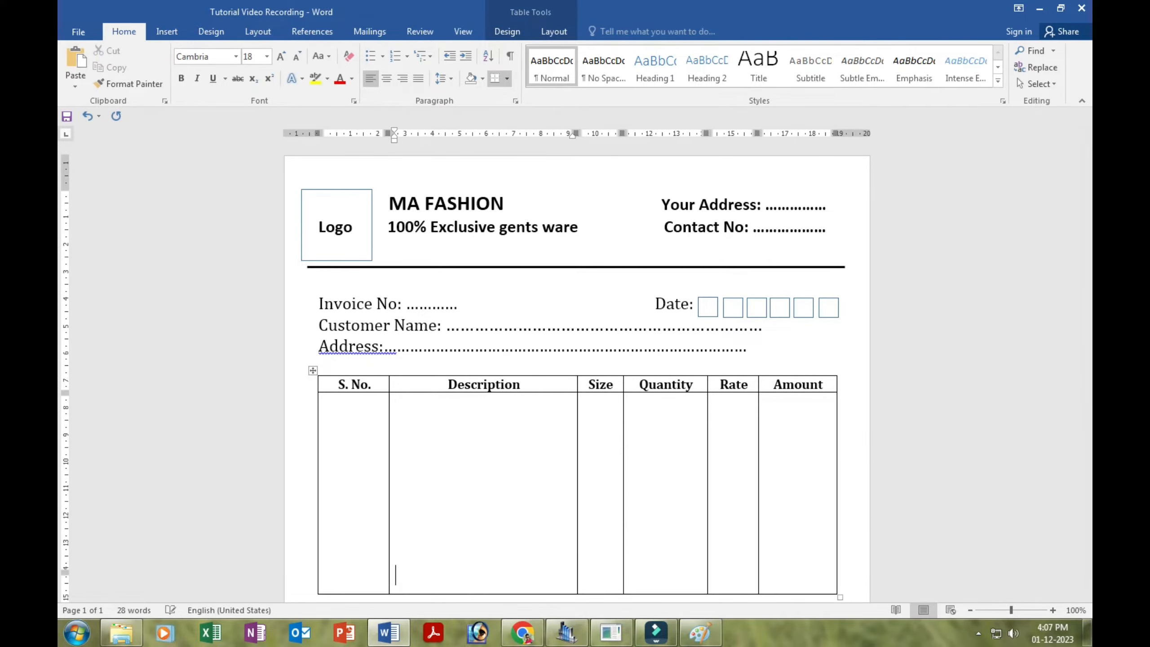
scroll(575, 362, down, 2)
key(Return)
key(Return)
key(Return)
key(Return)
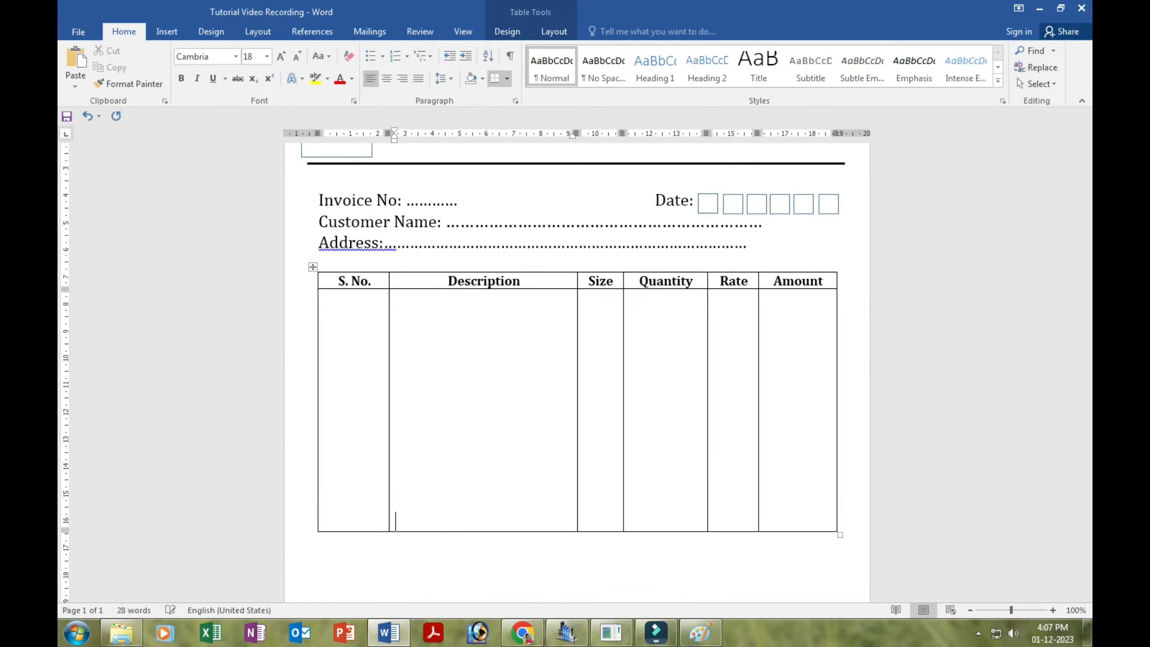
scroll(575, 362, down, 1)
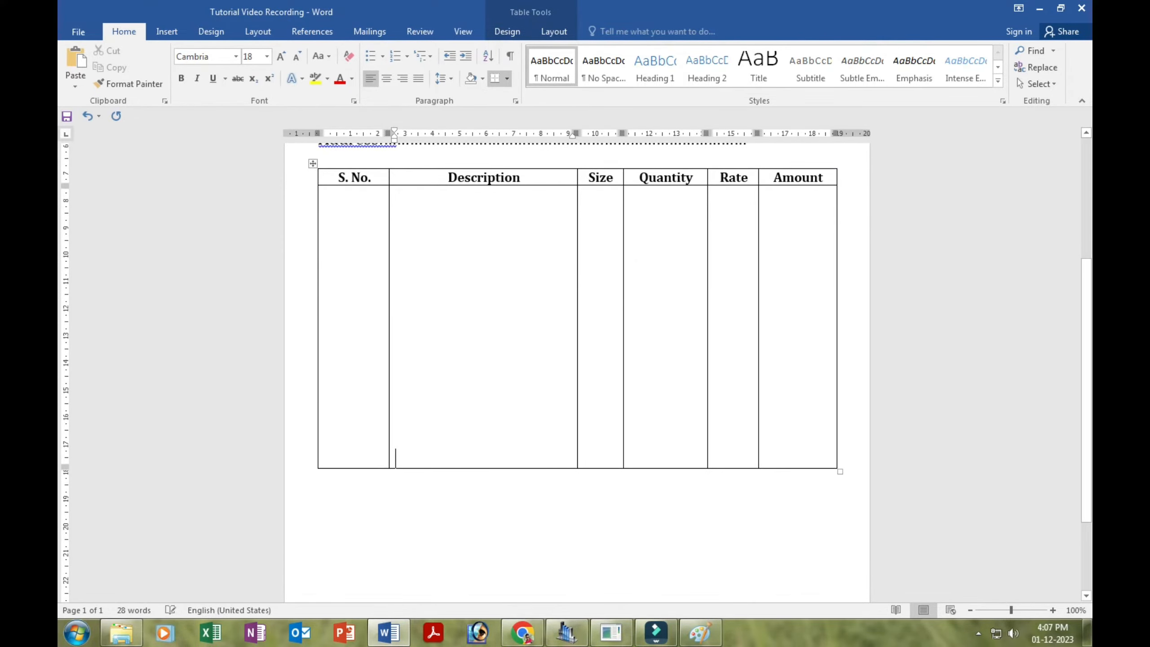
key(Return)
key(BackSpace)
scroll(575, 362, down, 2)
scroll(575, 362, up, 3)
scroll(575, 363, up, 3)
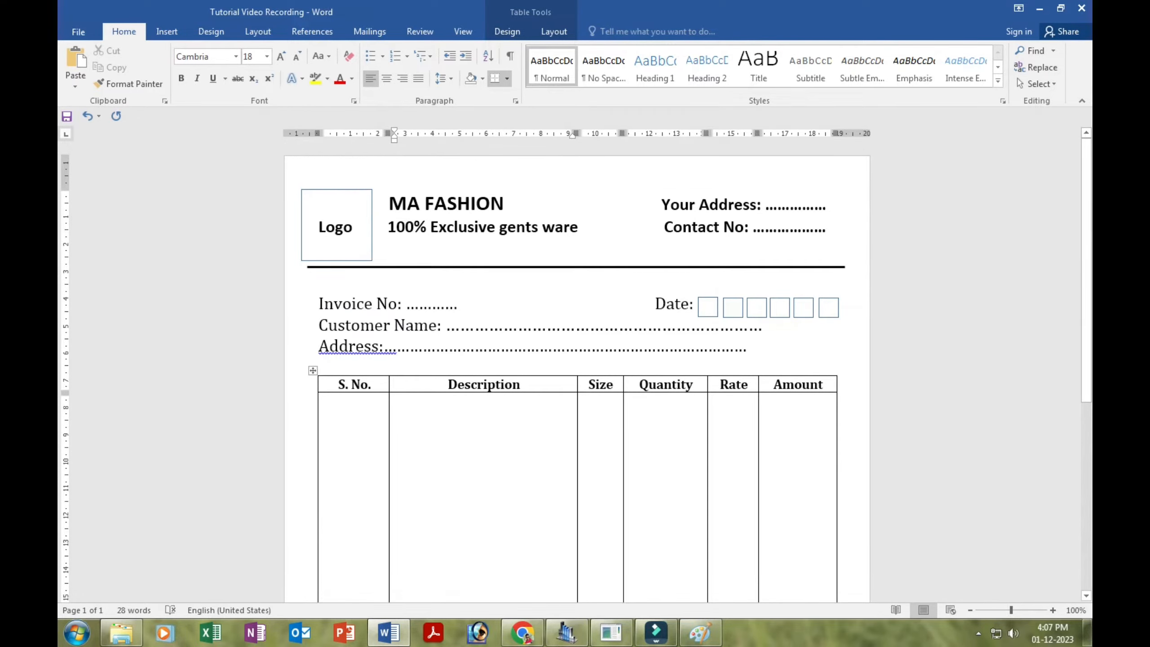
Insert a new row beneath the table's tall body row
scroll(575, 363, down, 5)
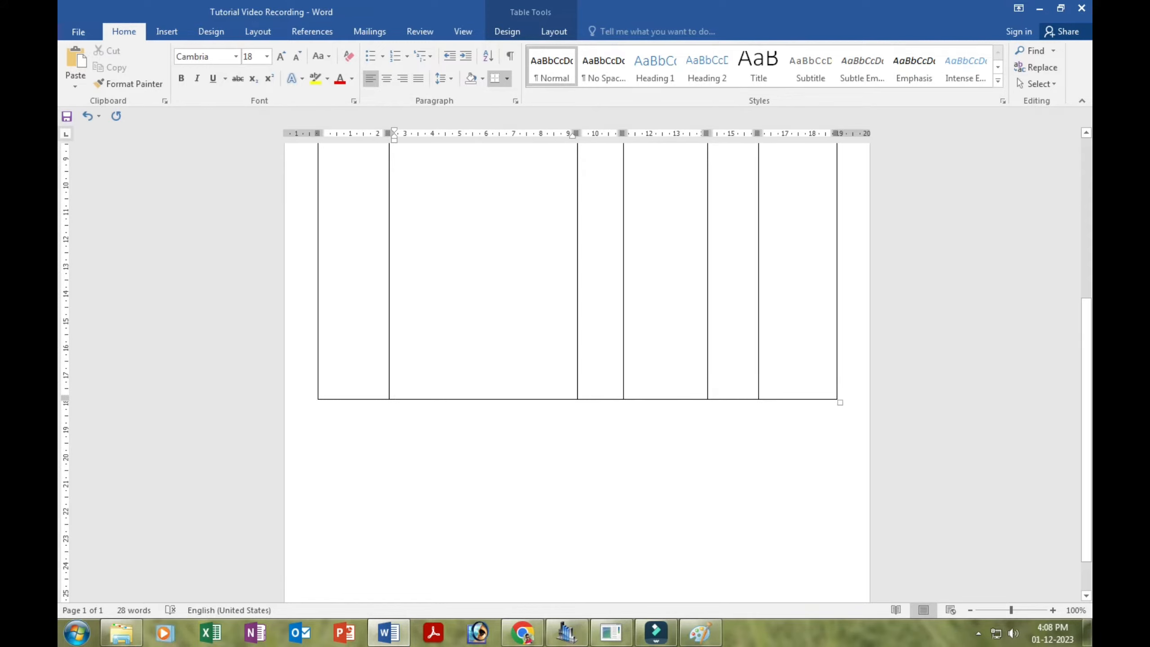
scroll(575, 363, up, 1)
right_click(707, 160)
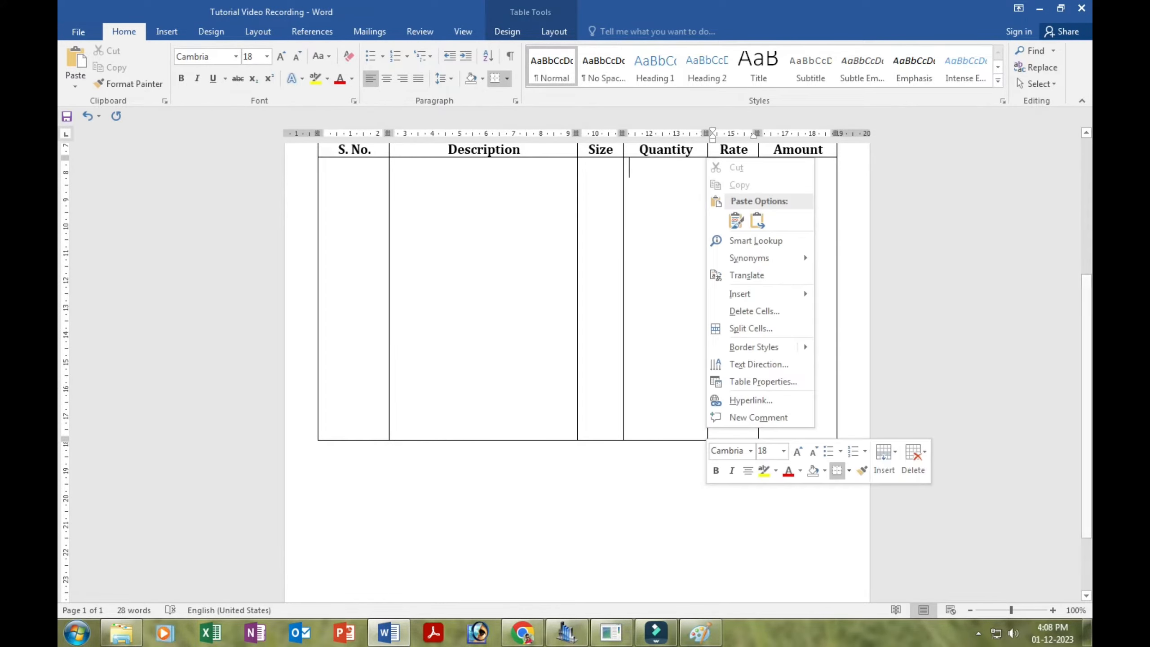
mouse_move(769, 293)
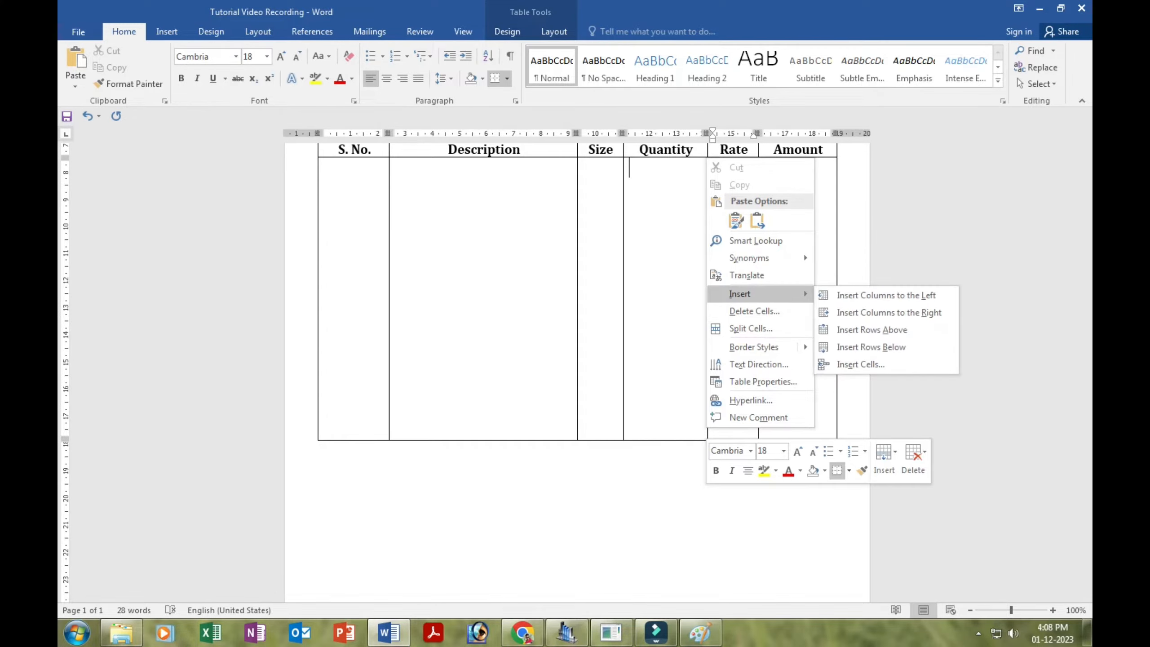
click(860, 365)
click(714, 450)
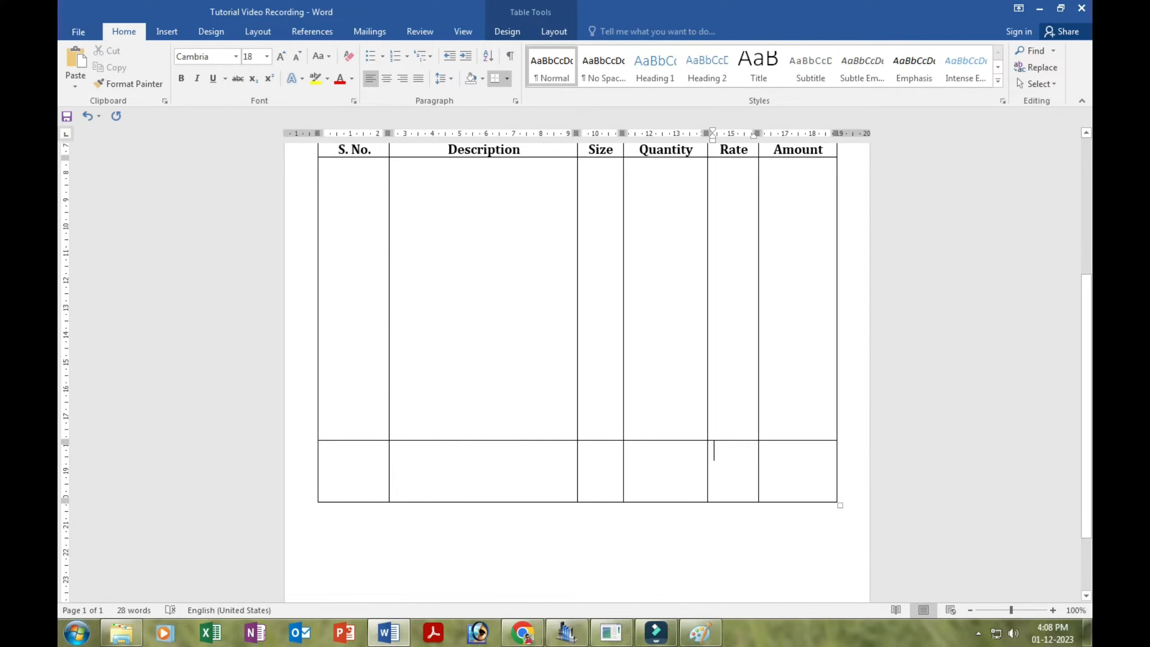
Merge the first four cells of the table's last row, from S. No. to Quantity
drag(326, 450, 602, 450)
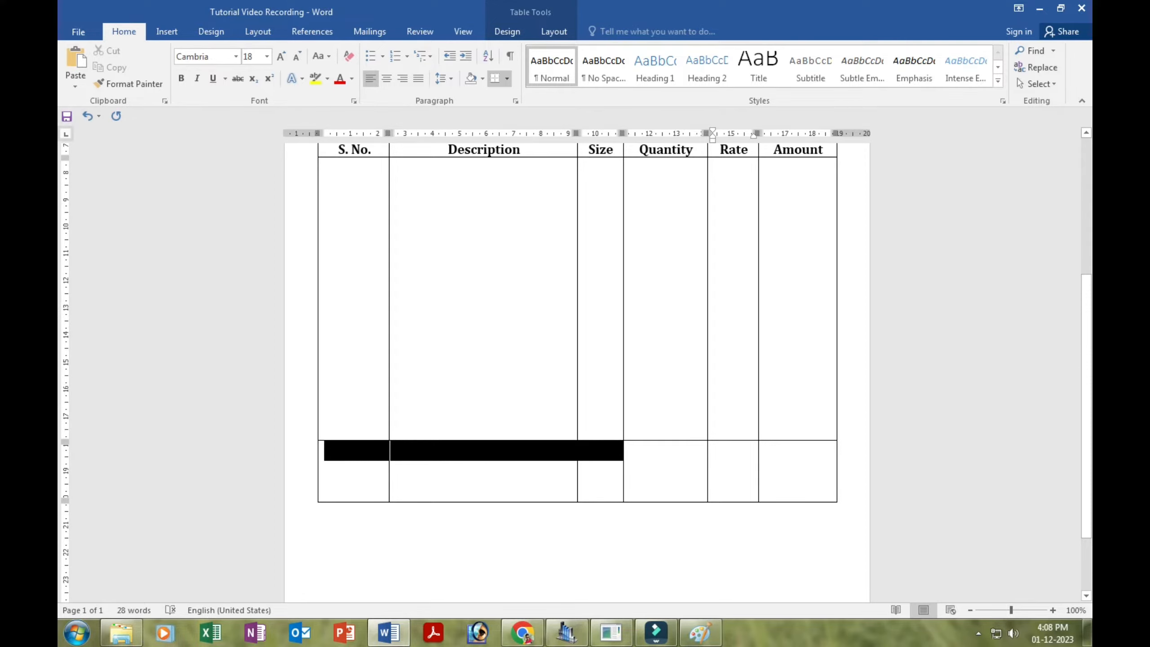
drag(602, 451, 654, 474)
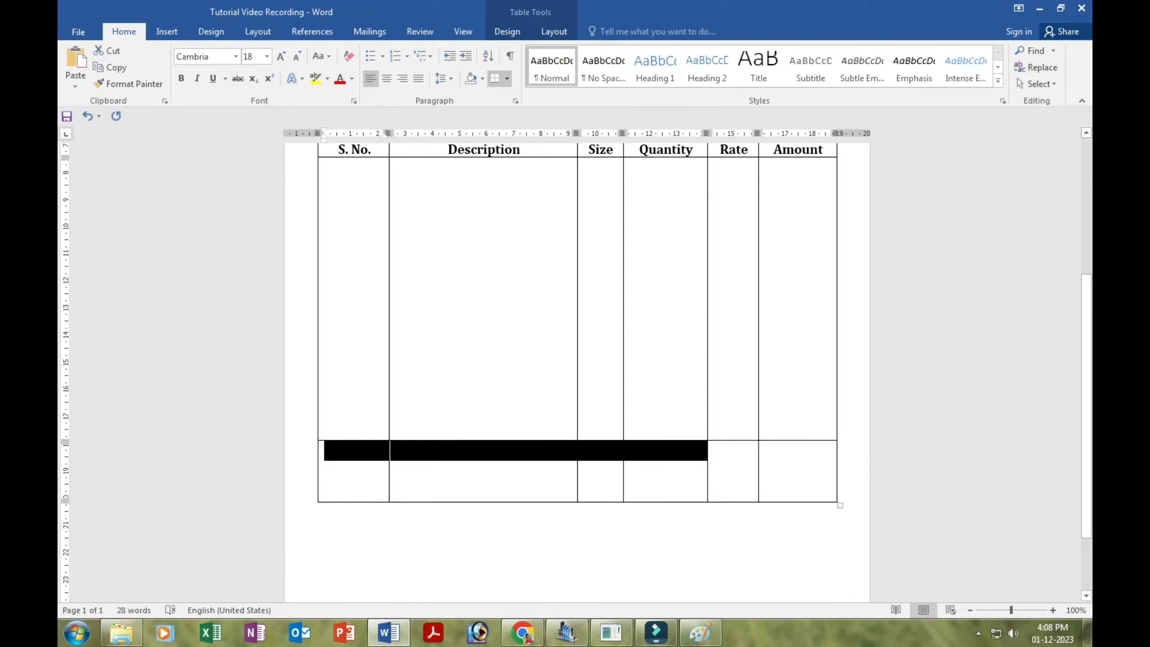
right_click(474, 476)
click(520, 393)
click(512, 462)
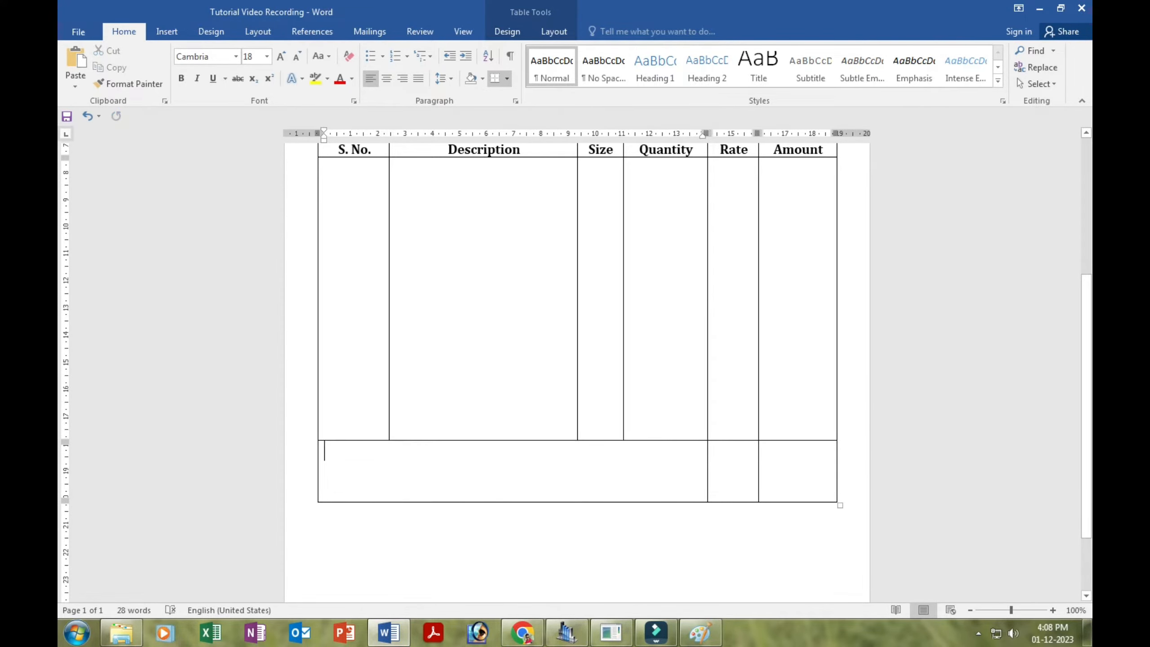
click(720, 453)
drag(724, 453, 788, 457)
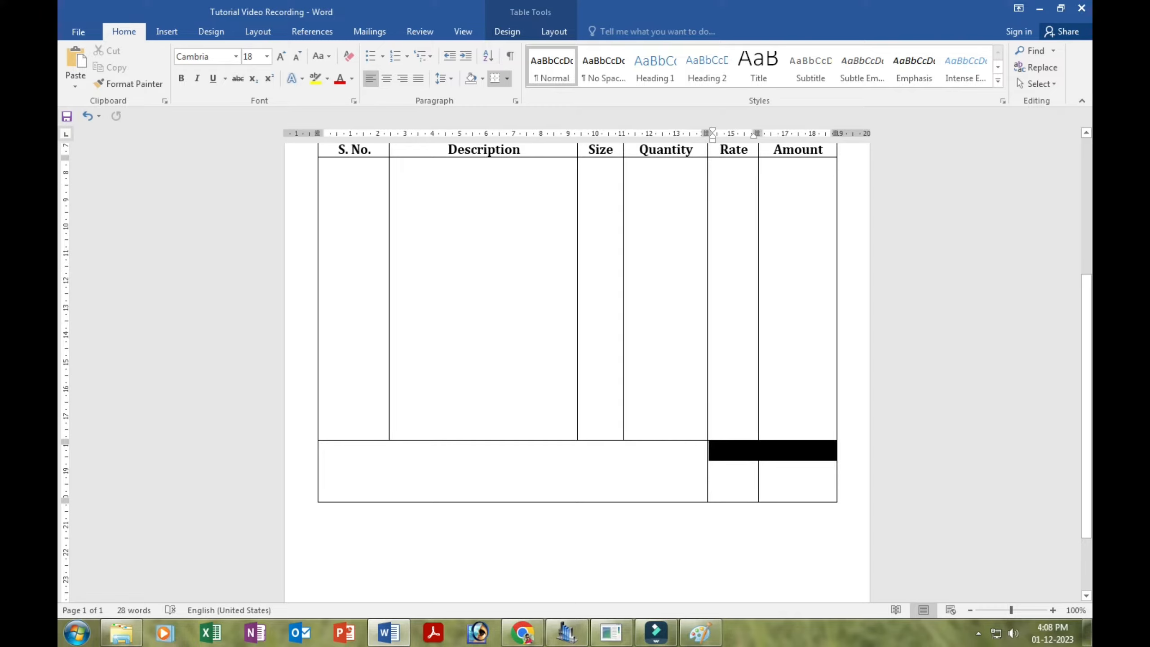
right_click(725, 467)
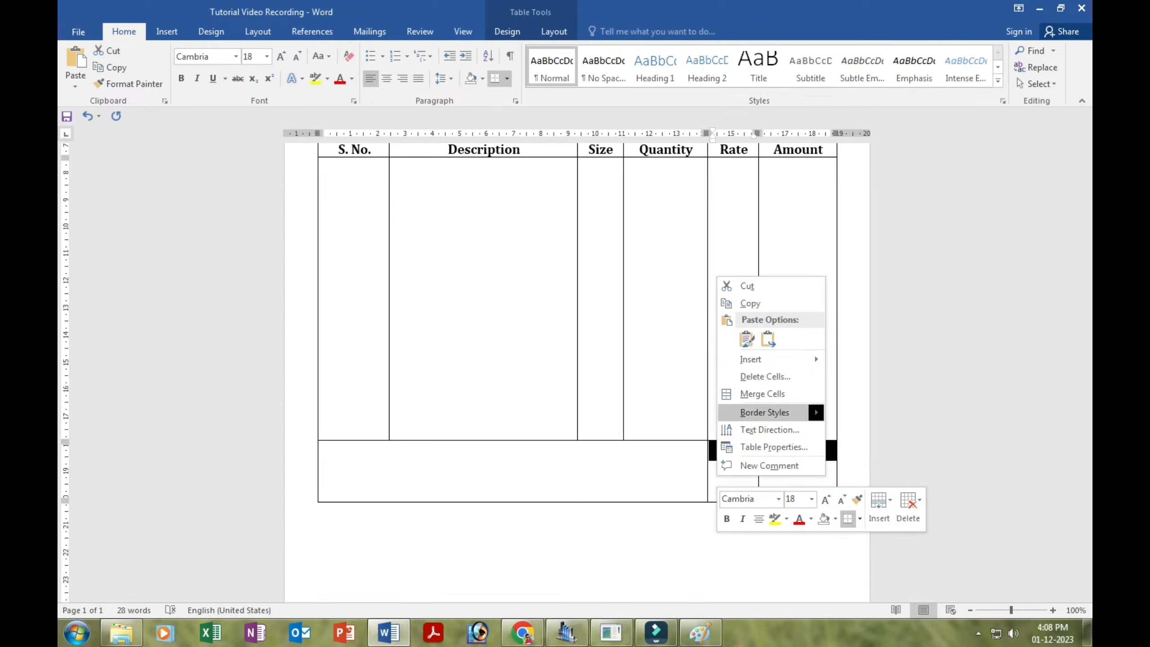
click(762, 393)
Split the last row's cell under Rate into 1 column and 2 rows
click(725, 451)
right_click(731, 453)
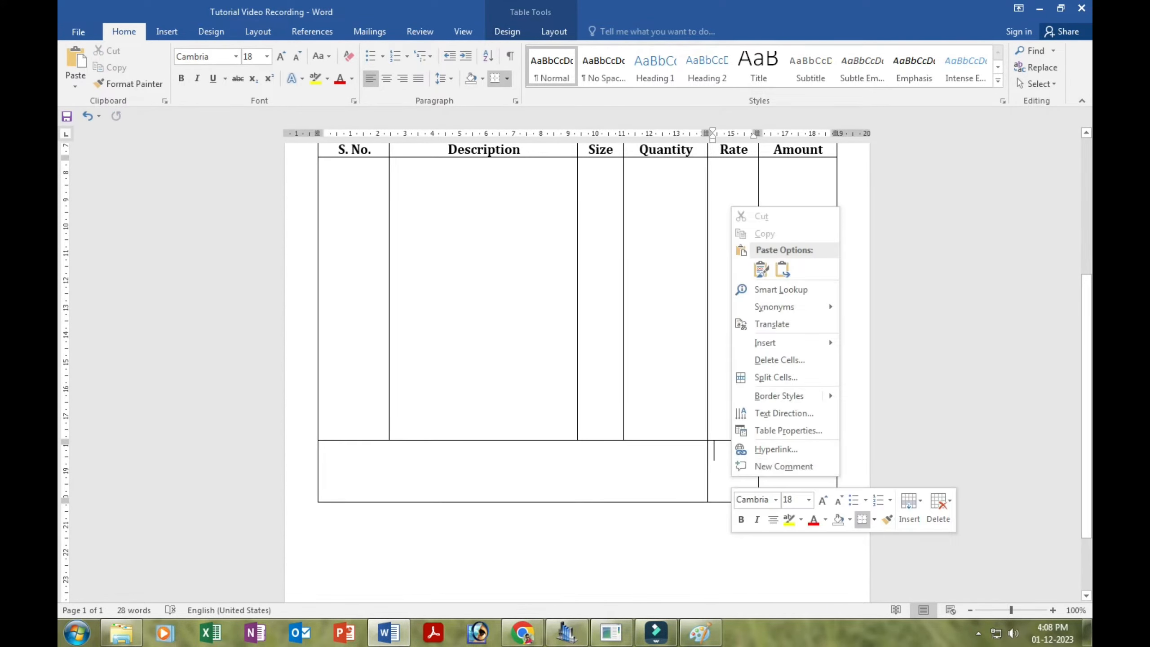
click(775, 377)
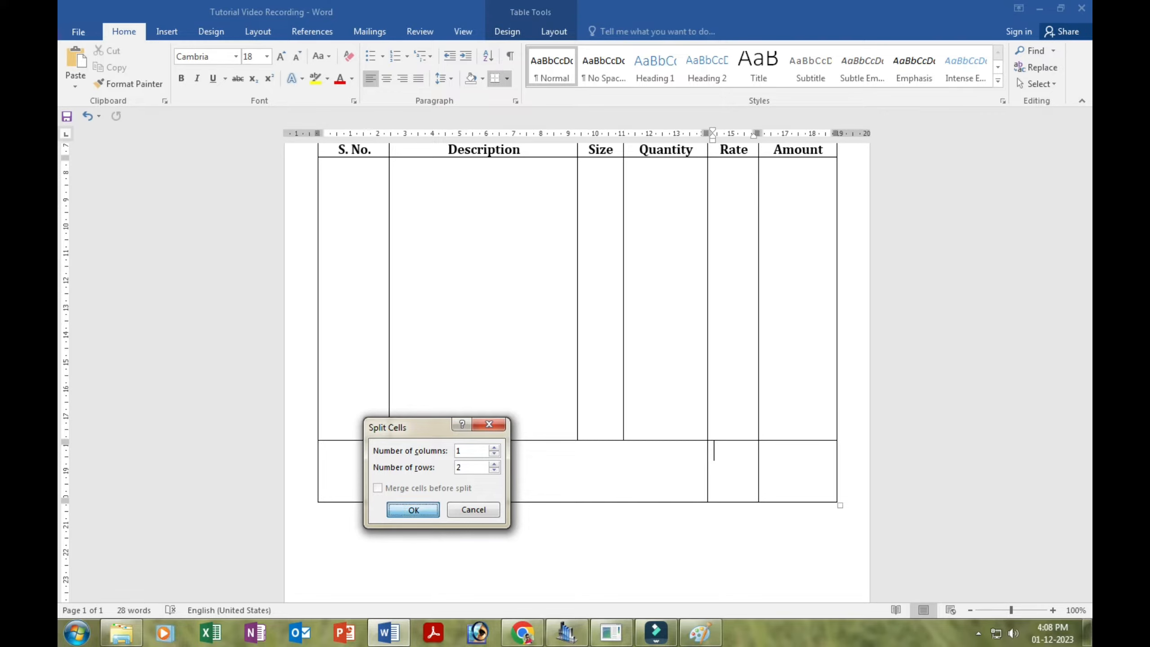
key(Return)
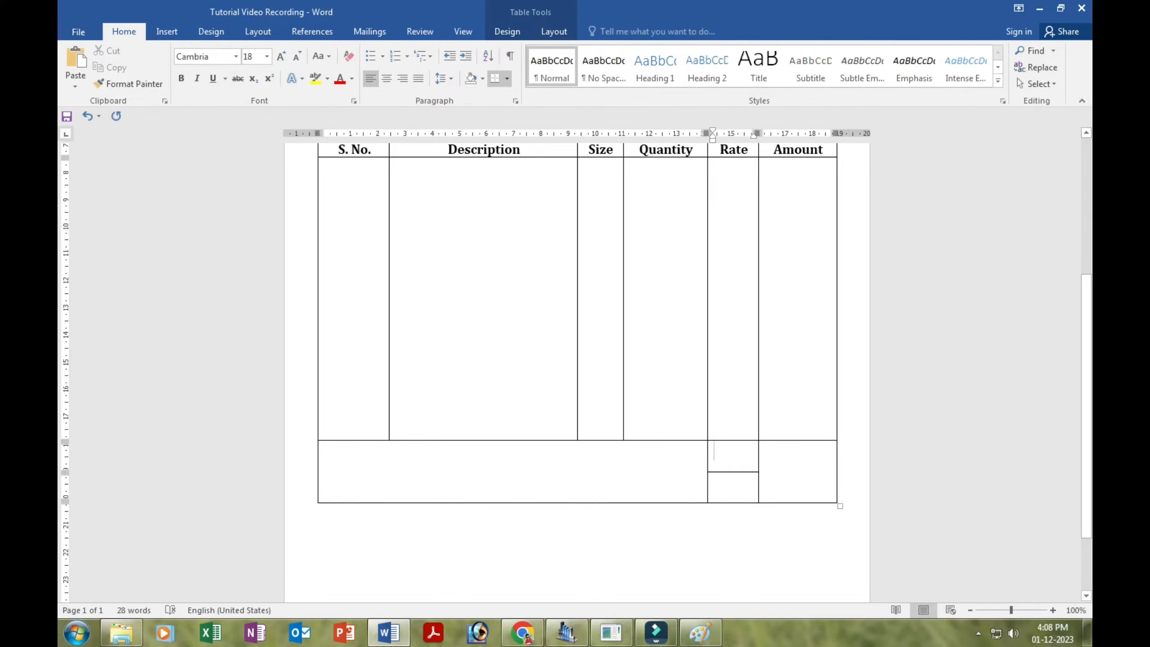
right_click(743, 465)
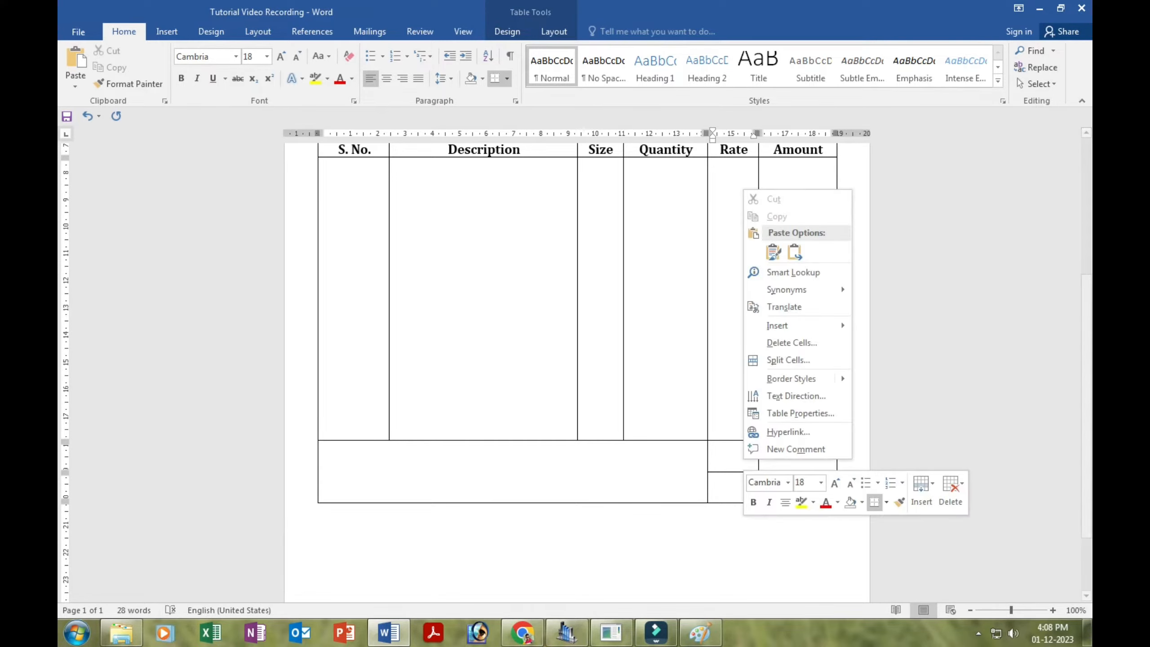
click(788, 360)
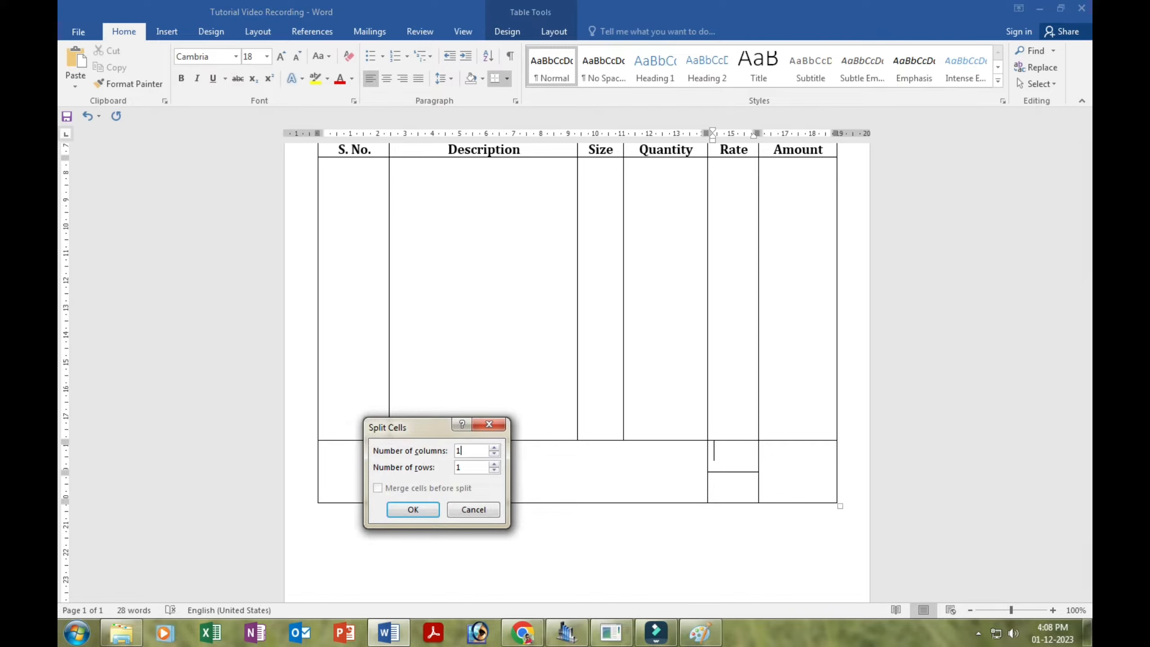
key(Return)
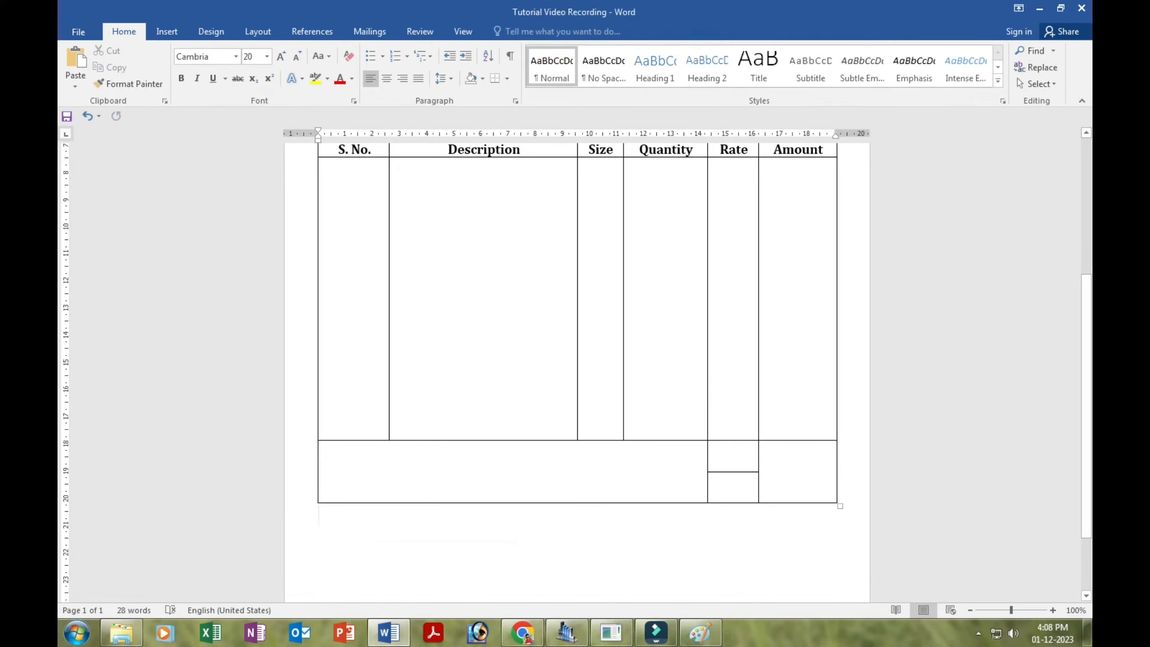
Split the upper of the two stacked cells under Rate in the last row into 1 column and 2 rows
right_click(738, 464)
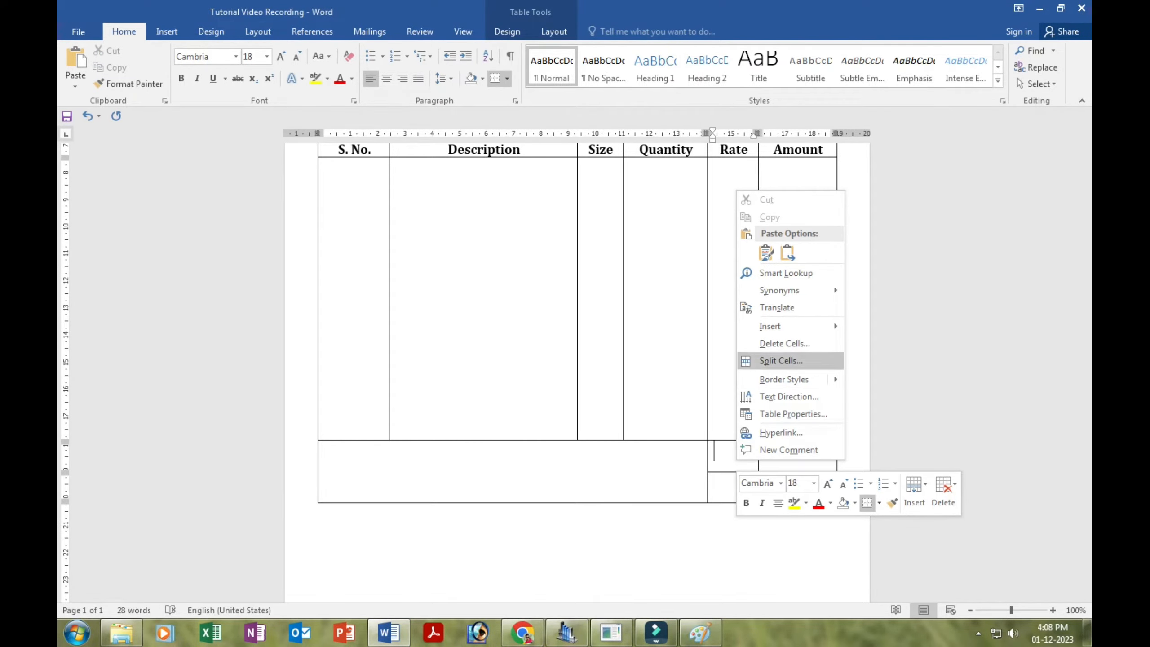
click(788, 361)
key(Tab)
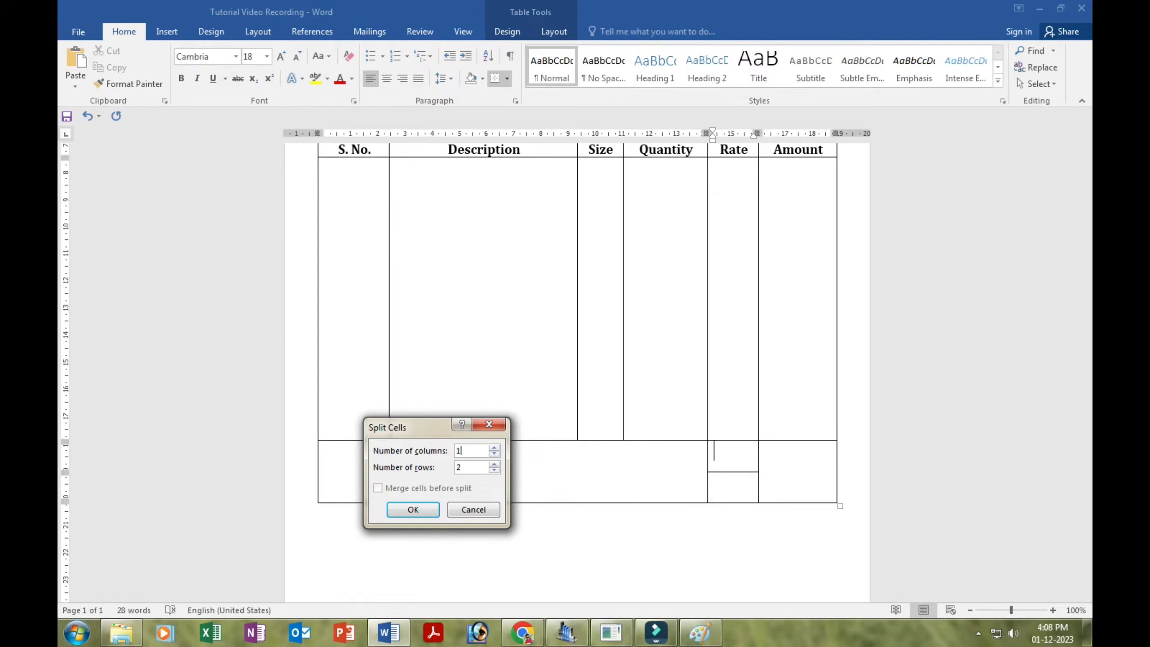
key(Return)
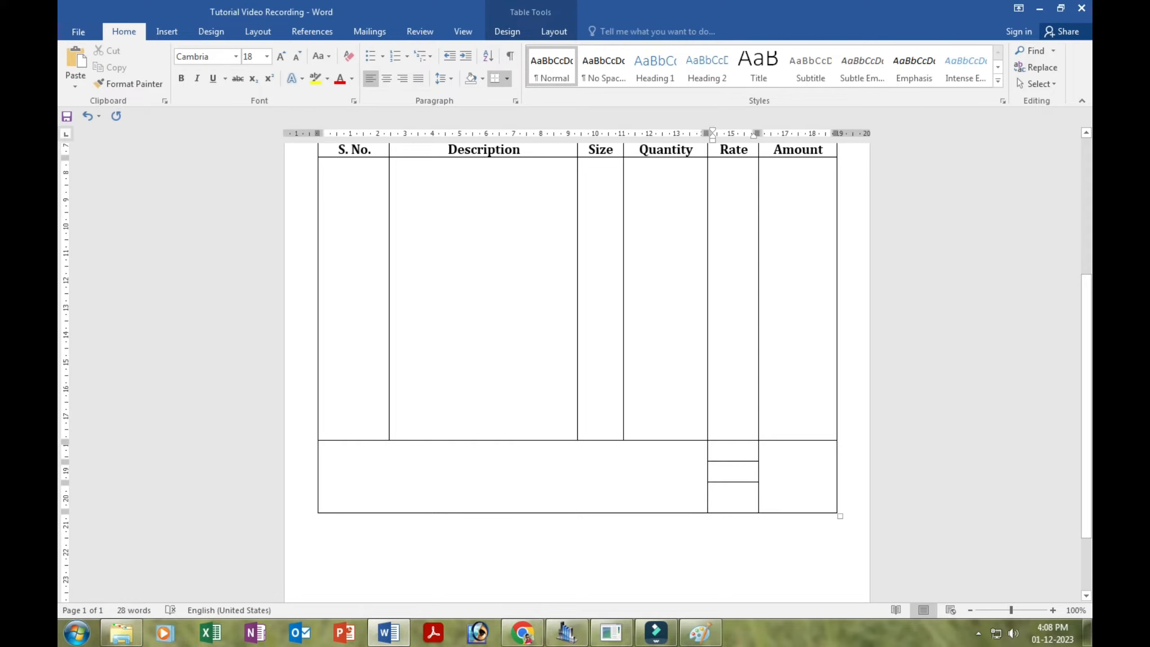
Label the three stacked cells under Rate as Total, Advance and Balance, in that order
text(Total)
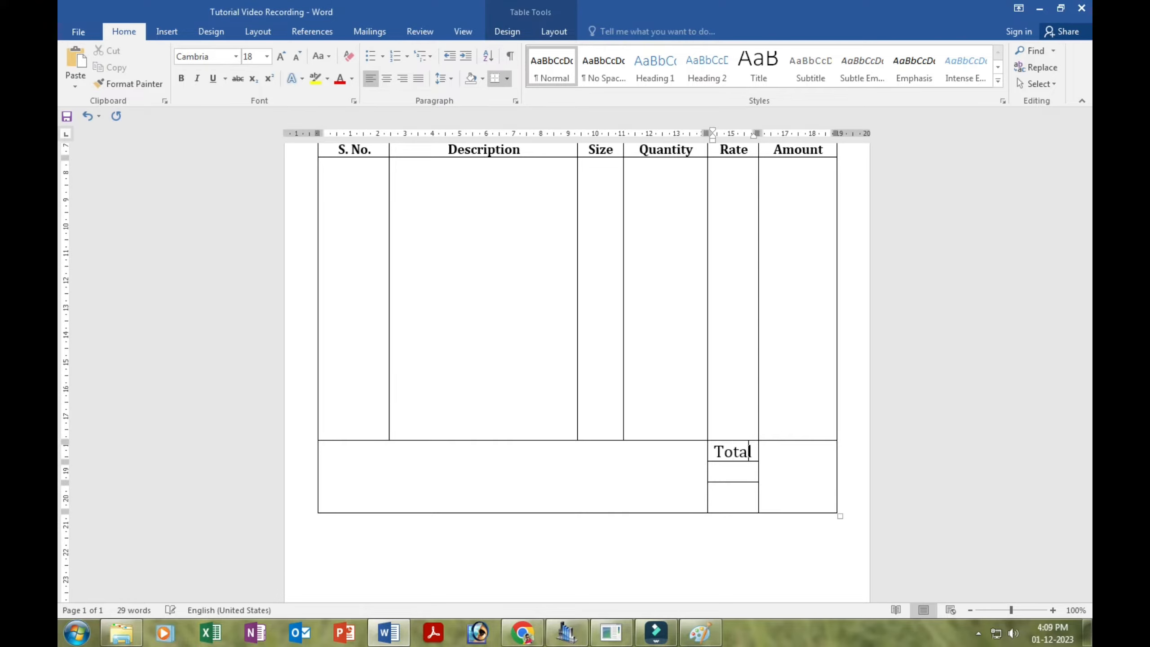
key(Tab)
key(Tab)
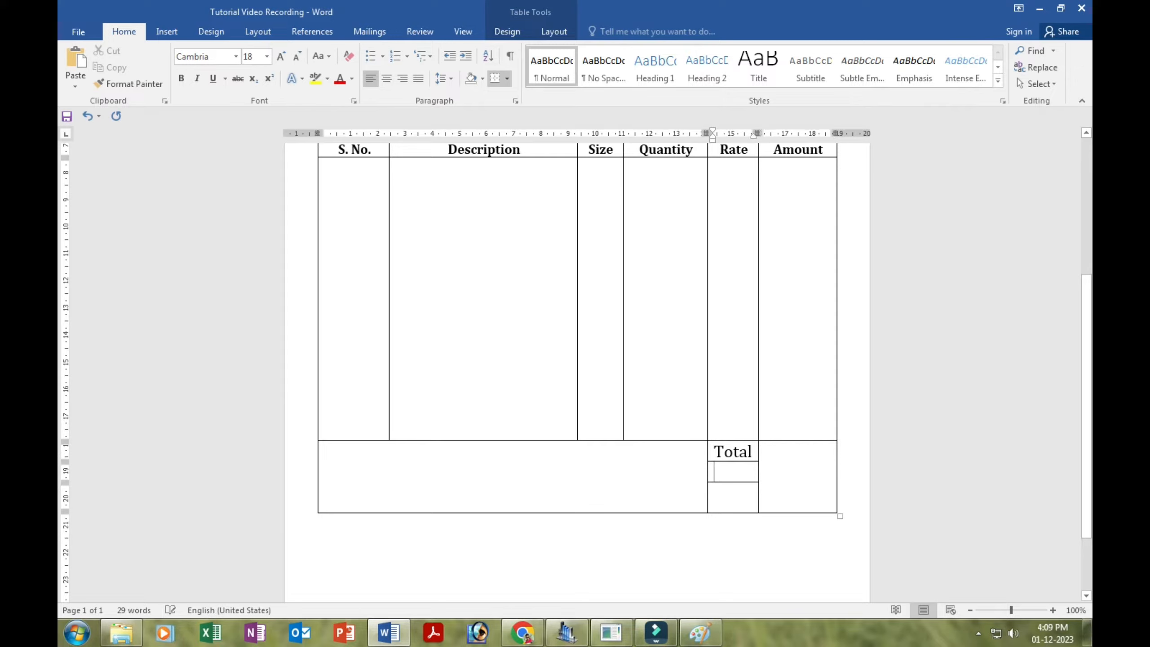
text(Advanc)
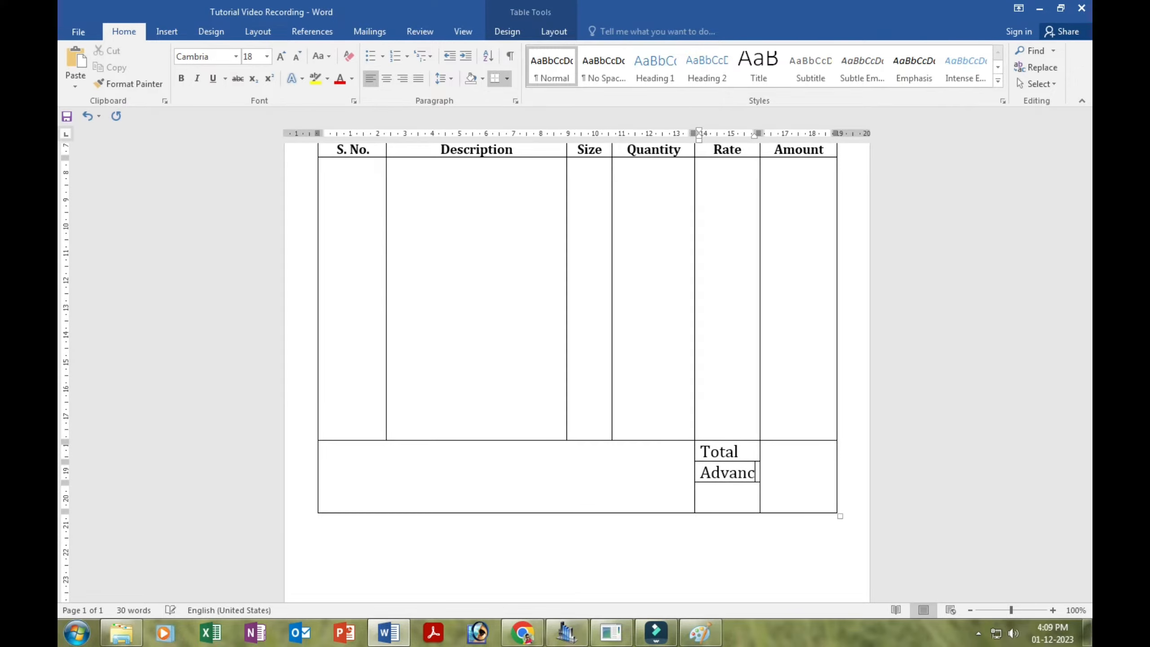
text(e)
key(Tab)
key(Tab)
click(739, 466)
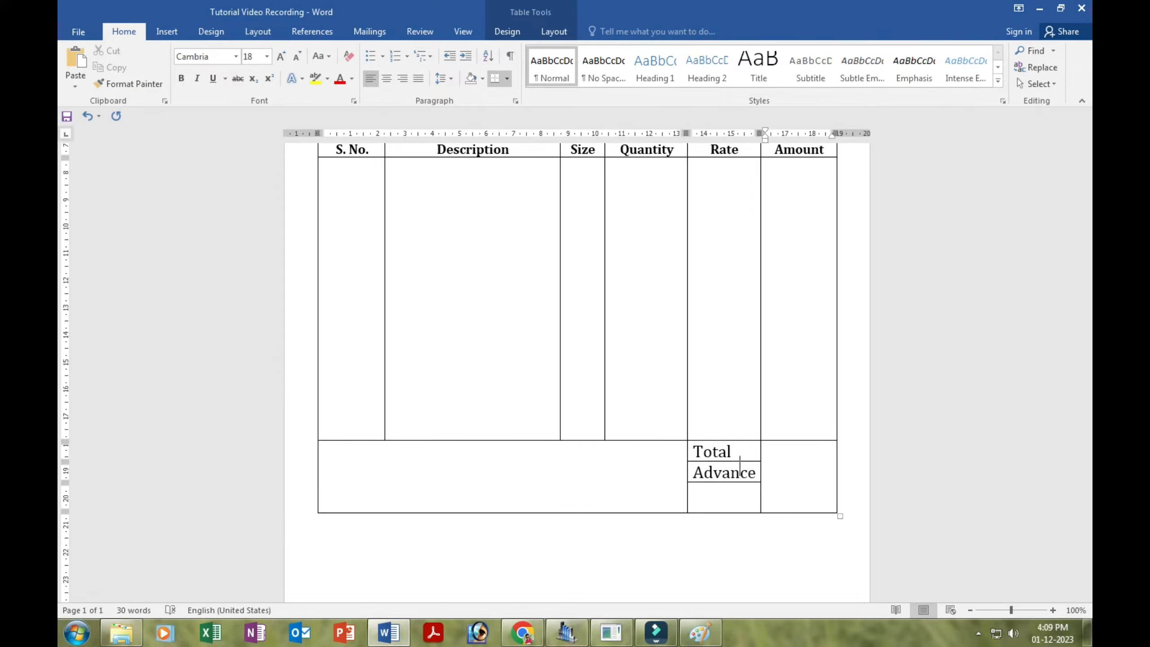
key(Tab)
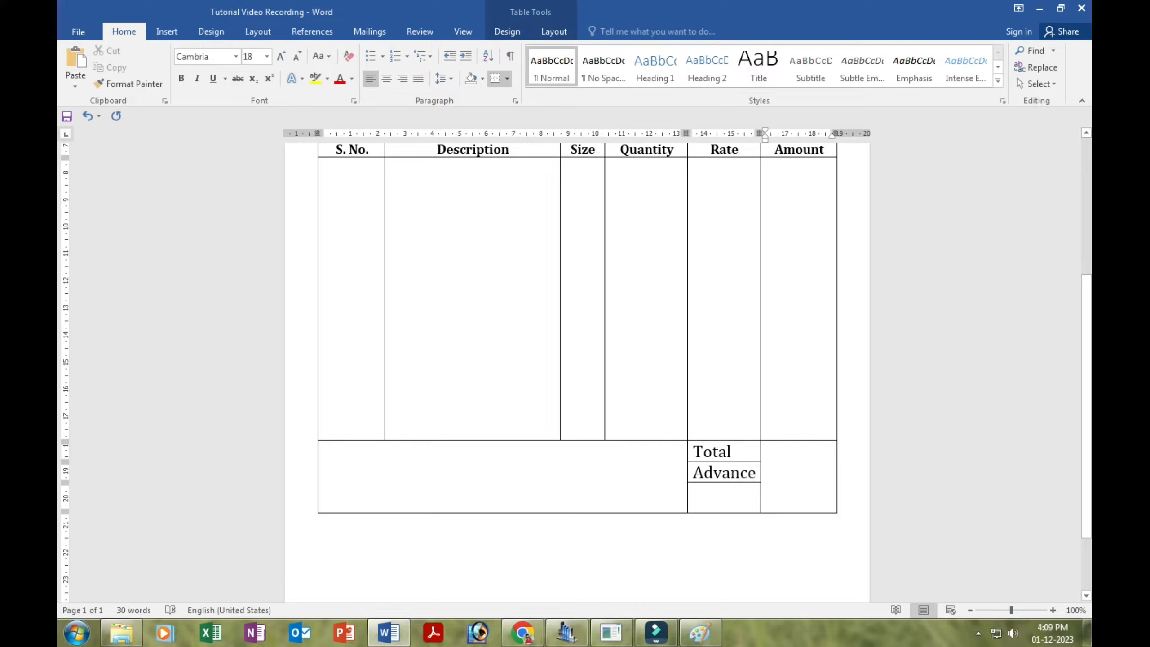
click(713, 494)
text(Balance)
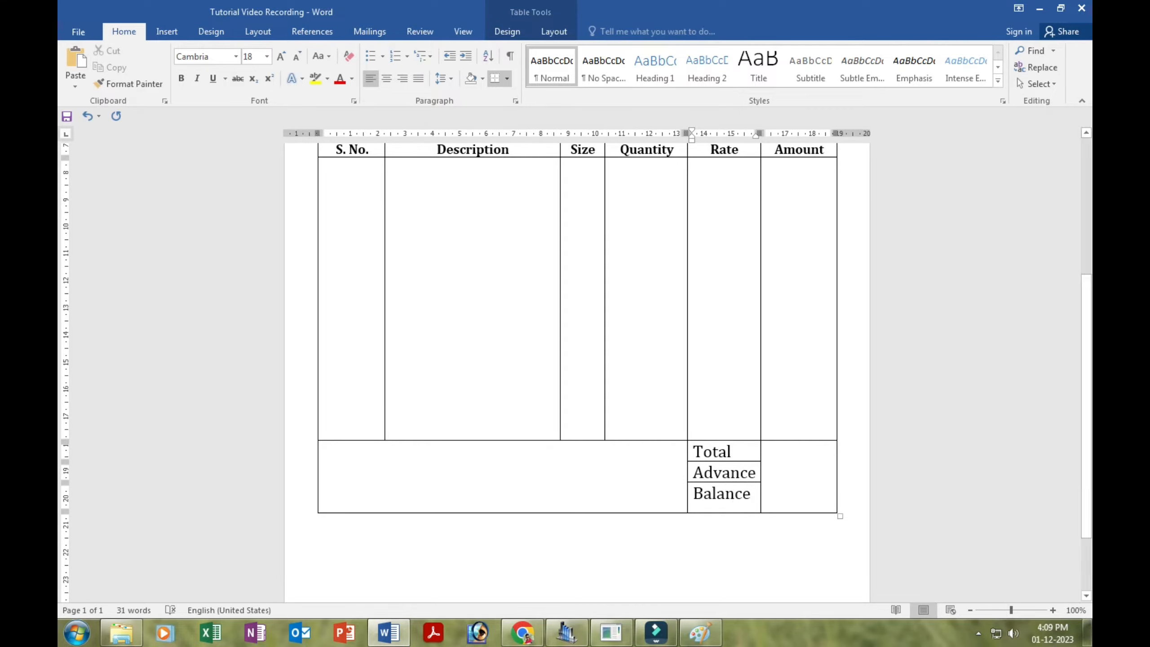
Reduce the font size of the Total, Advance and Balance labels to 14
drag(751, 493, 719, 451)
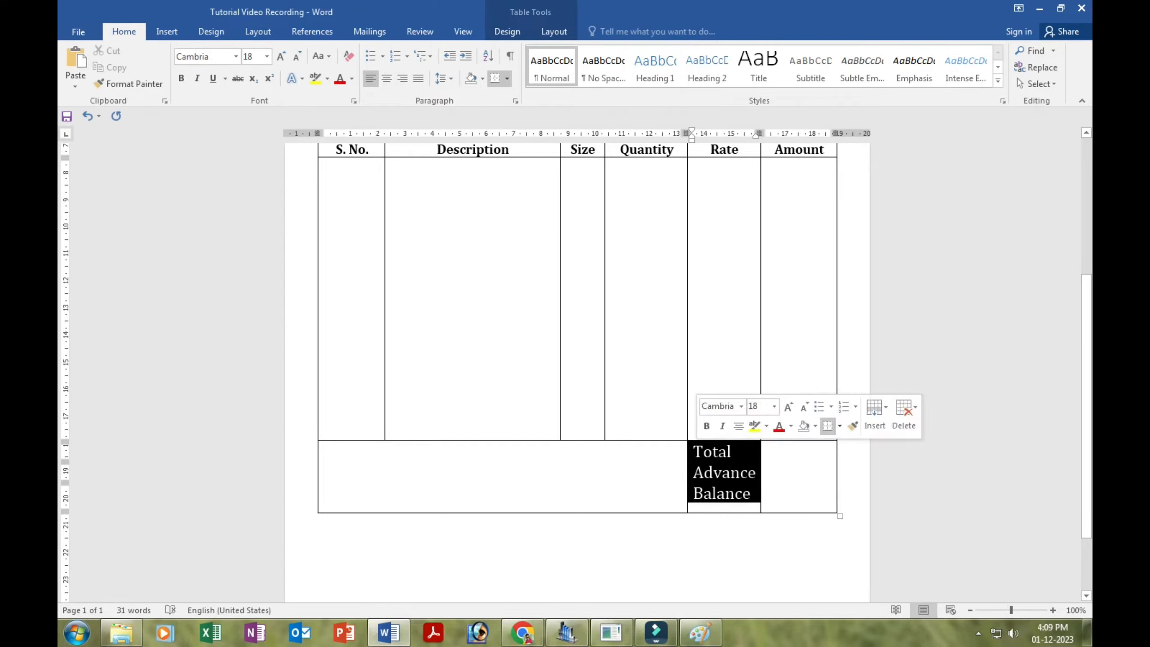
click(296, 56)
click(296, 56)
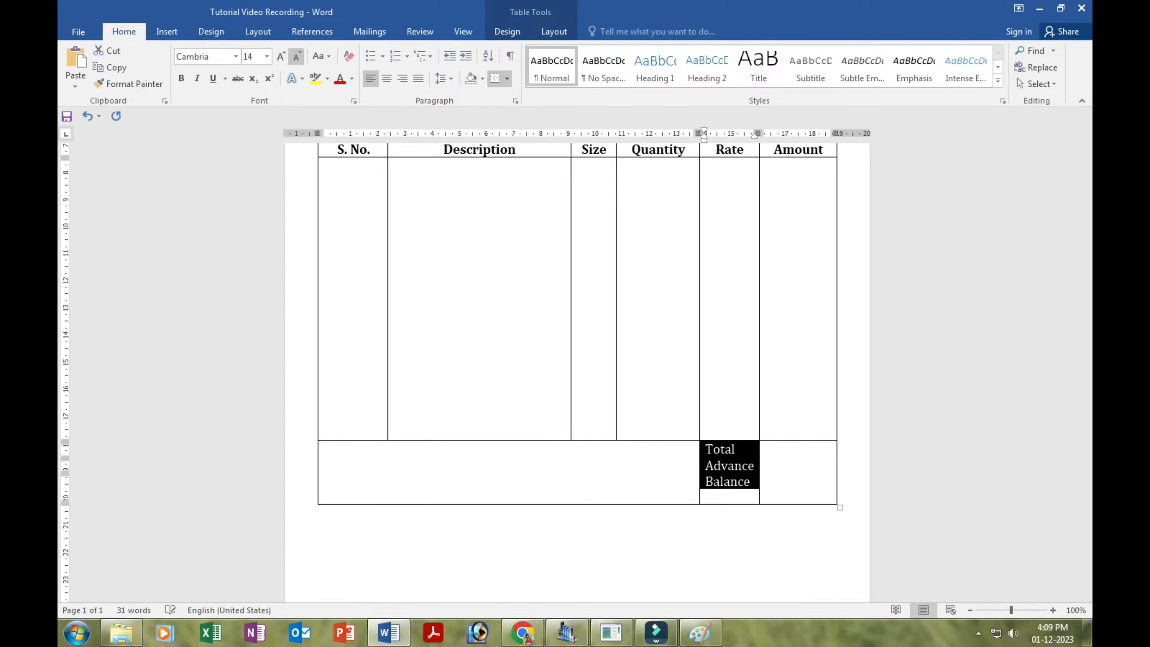
click(743, 482)
click(766, 450)
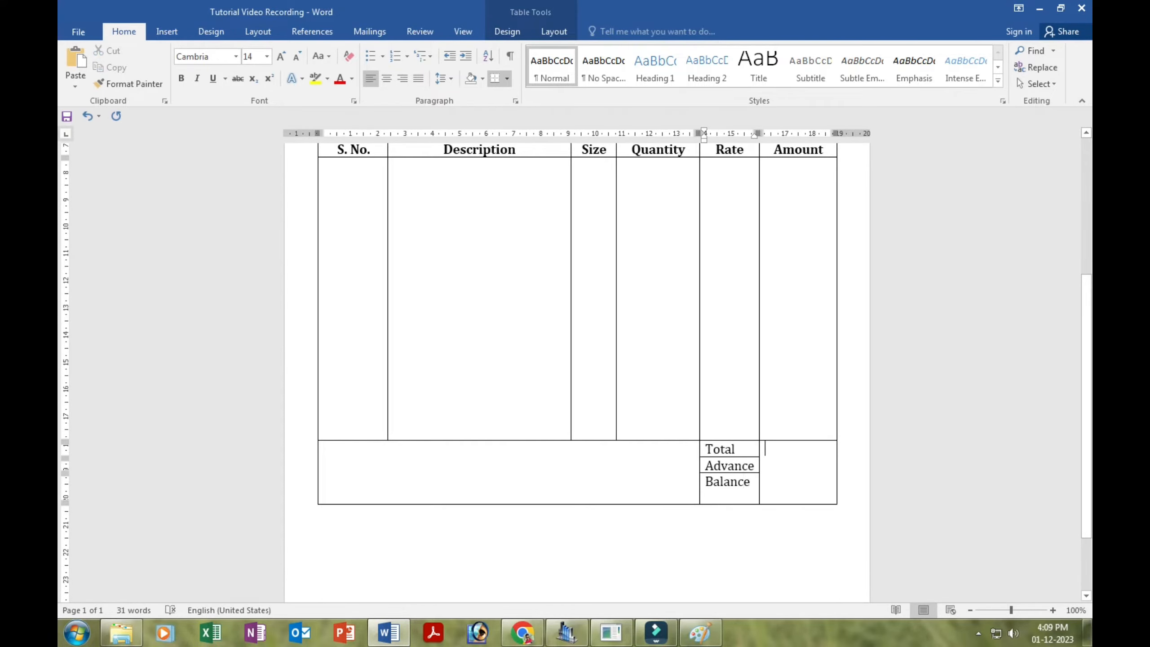
On the second line of the merged last-row cell, enter "In Words:" followed by a dotted line nearly filling the cell's width
scroll(577, 369, up, 5)
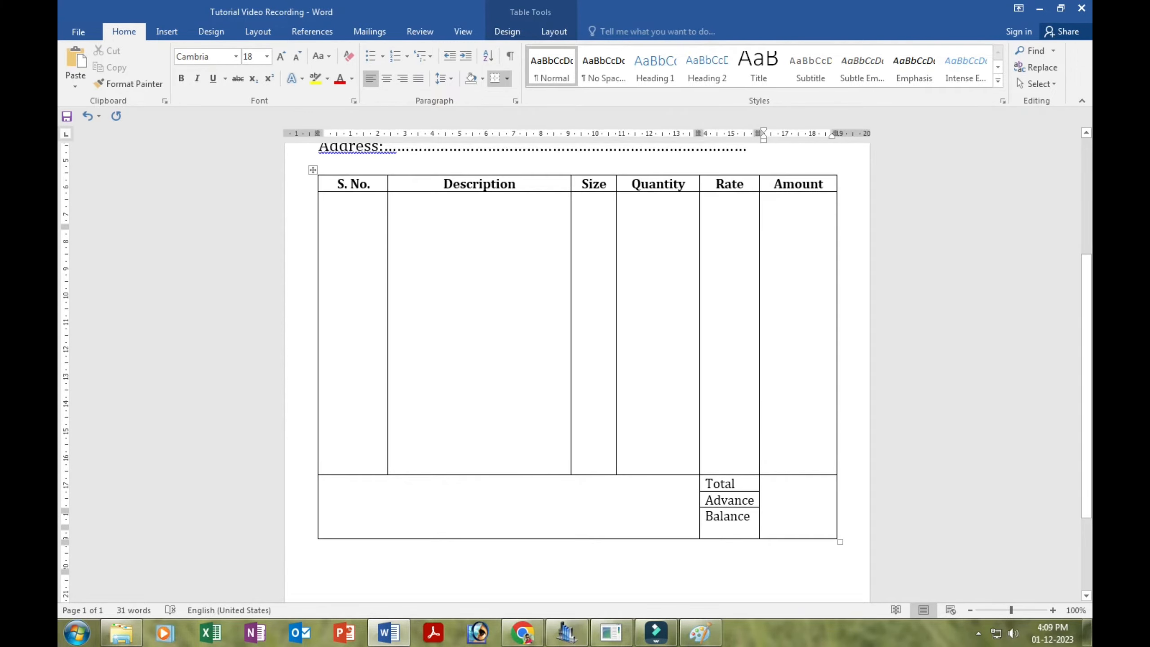
scroll(577, 369, down, 4)
scroll(577, 369, down, 2)
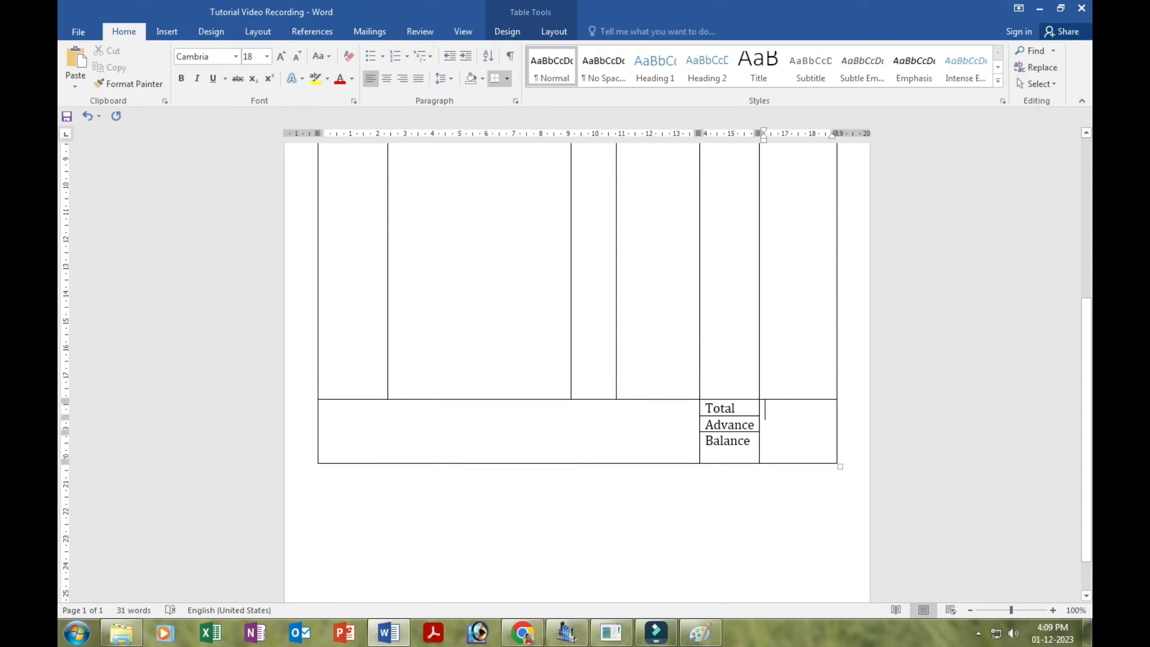
click(324, 410)
key(Return)
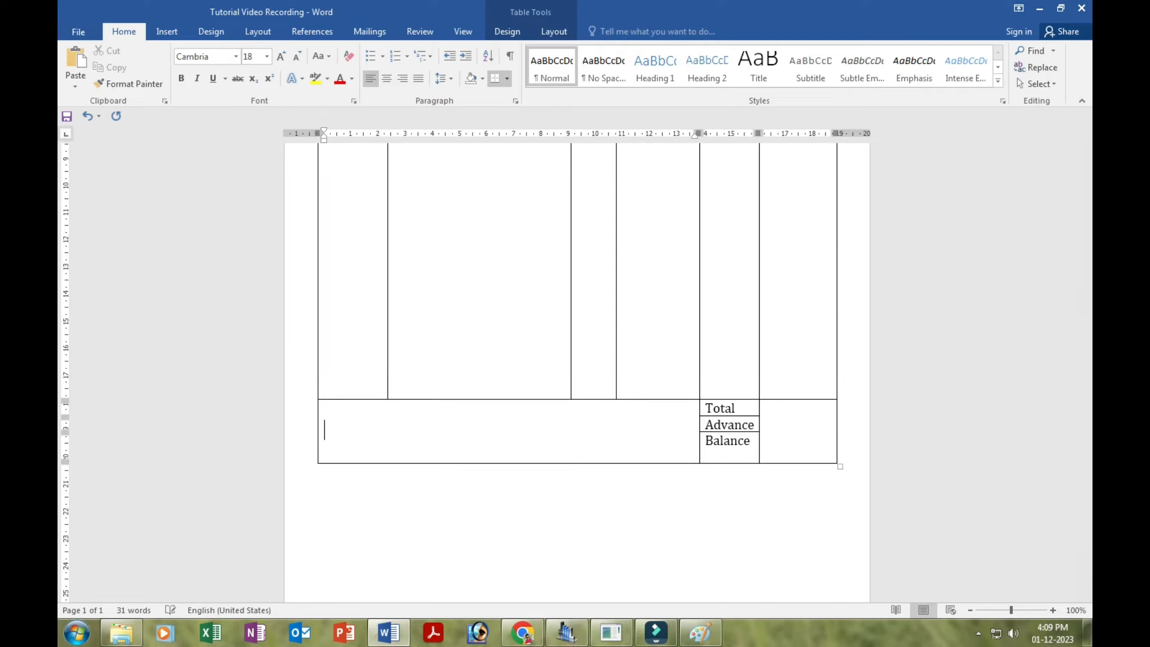
text(In Words)
text(:;;;;)
key(BackSpace)
key(BackSpace)
key(BackSpace)
key(BackSpace)
text(....................)
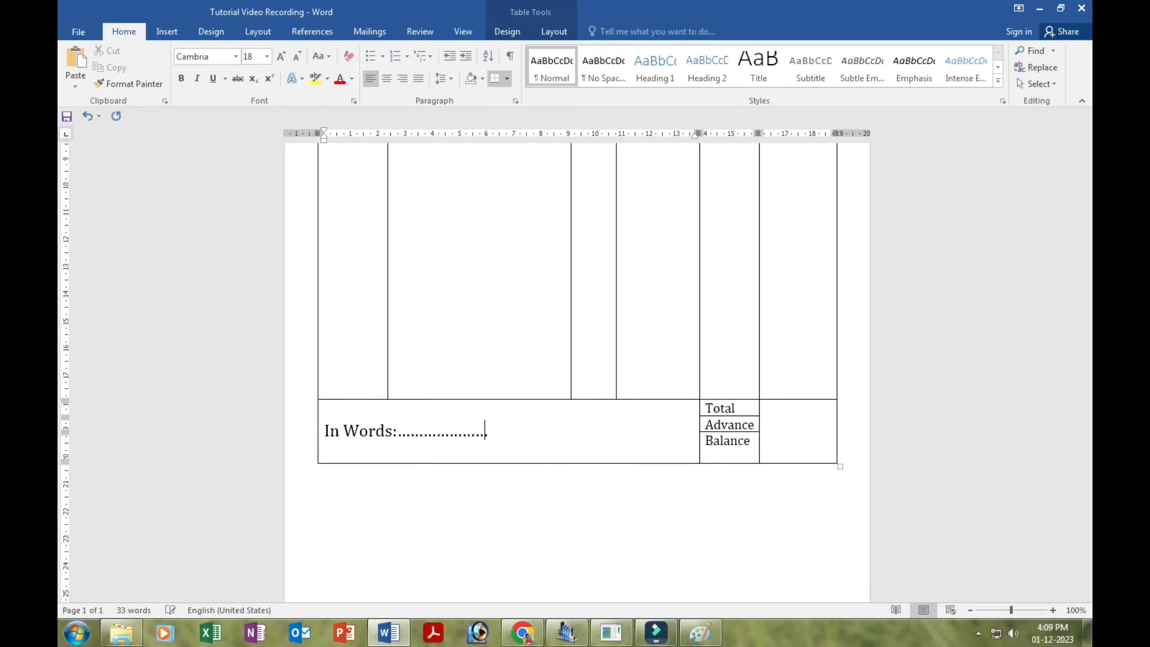
text(.....................................................................................................)
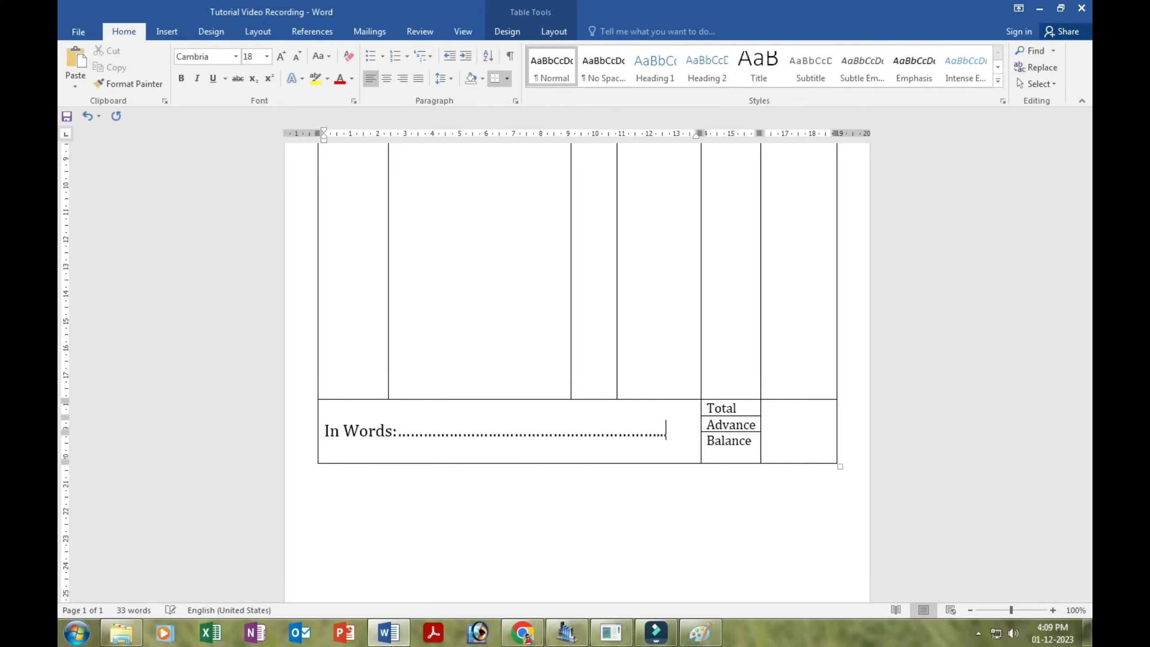
text(...)
Add a second full-width dotted line beneath In Words and insert a space after the colon on the first line
key(Return)
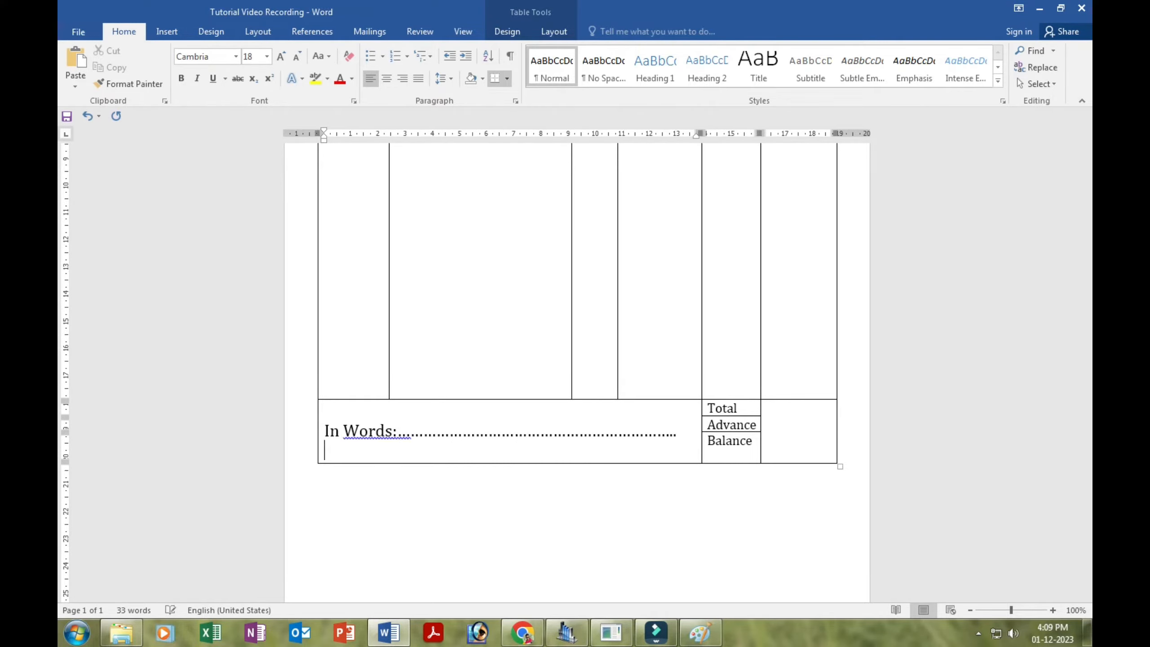
text(................................................................................................)
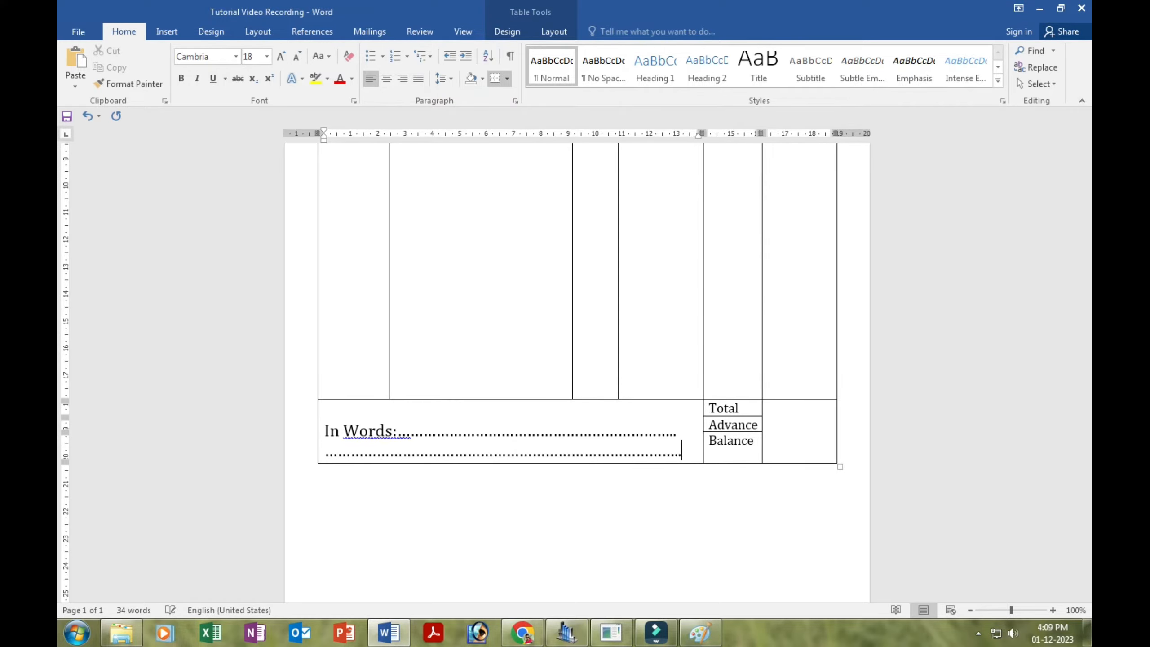
key(BackSpace)
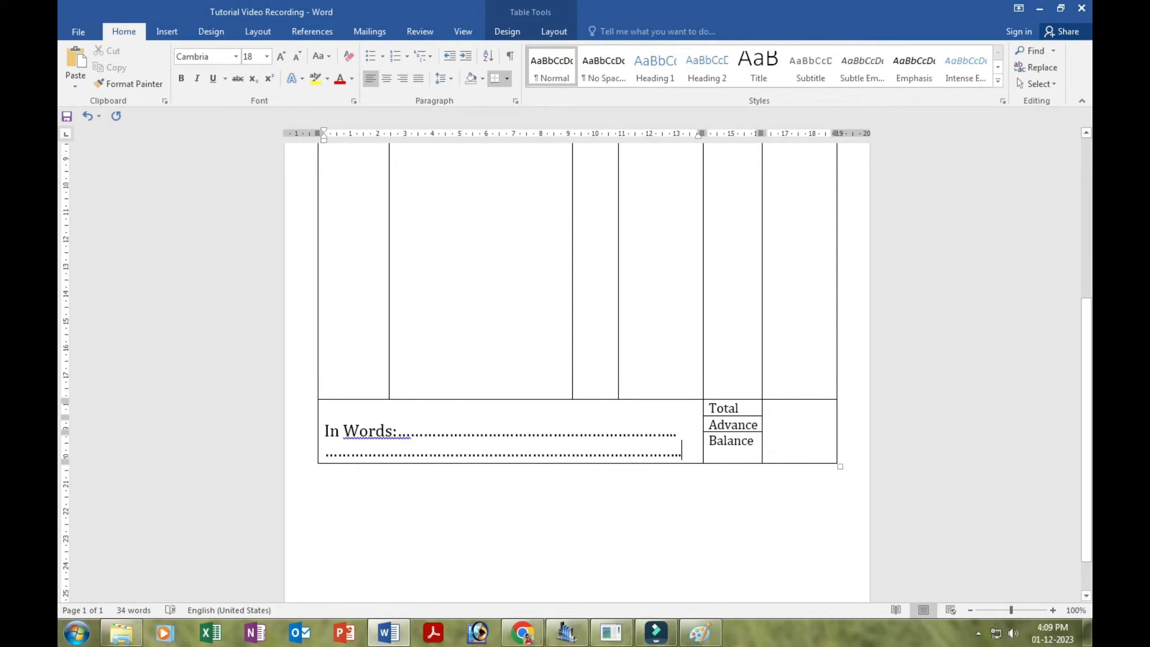
key(BackSpace)
click(397, 430)
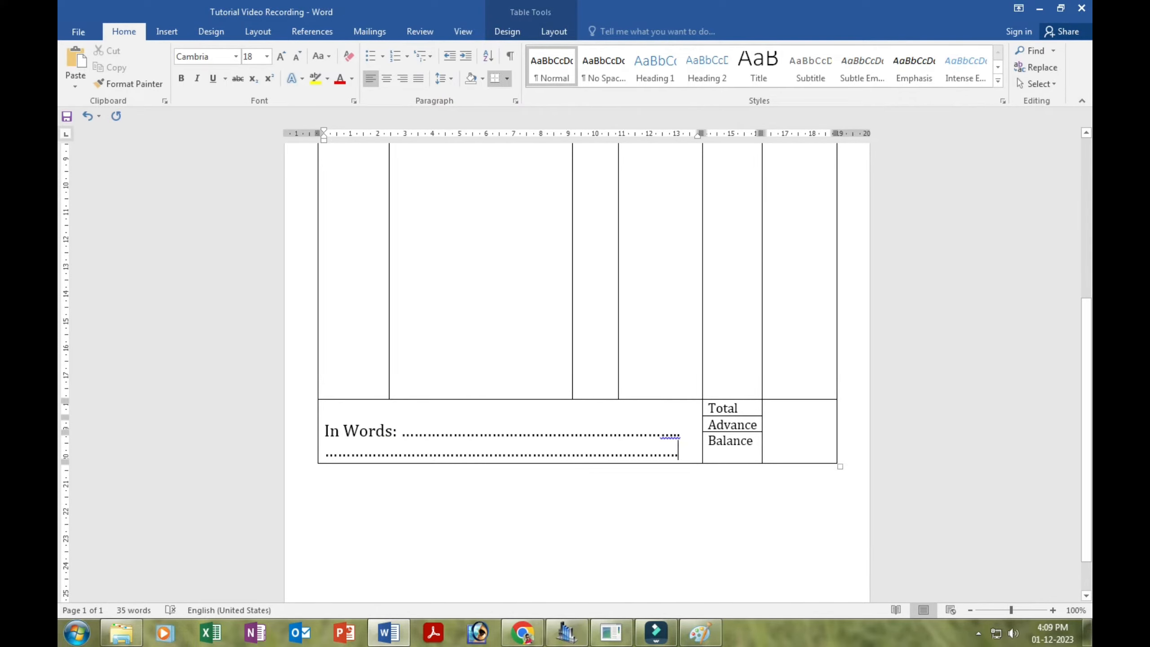
Resize the whole billing table to make it slightly narrower
scroll(677, 448, up, 6)
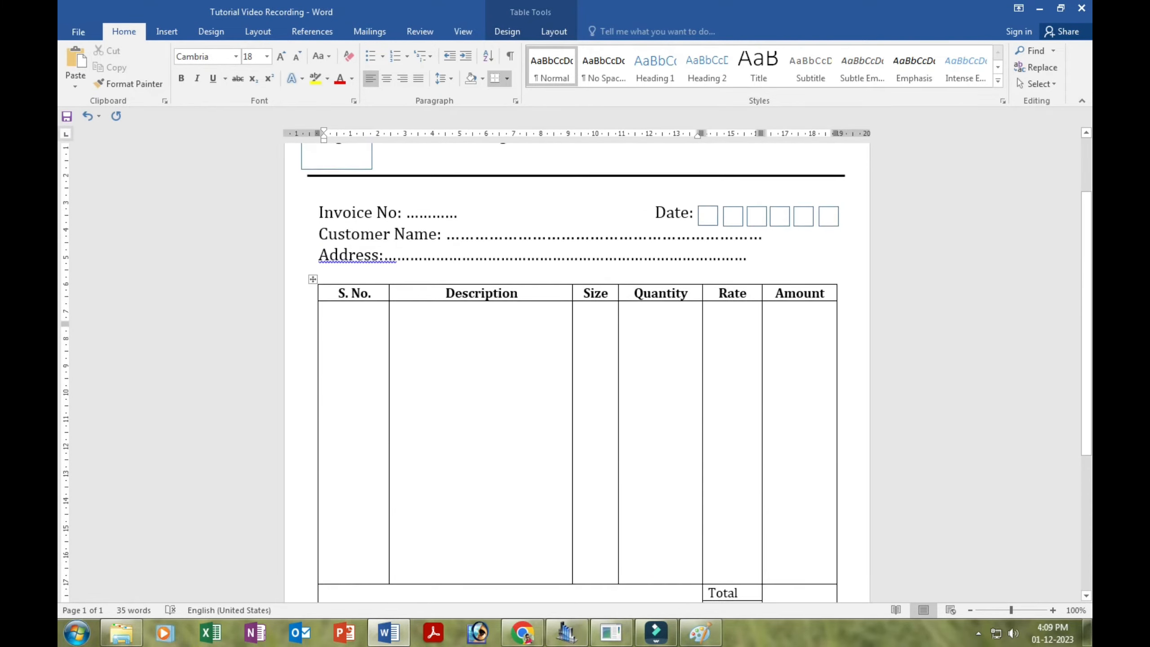
scroll(678, 557, down, 5)
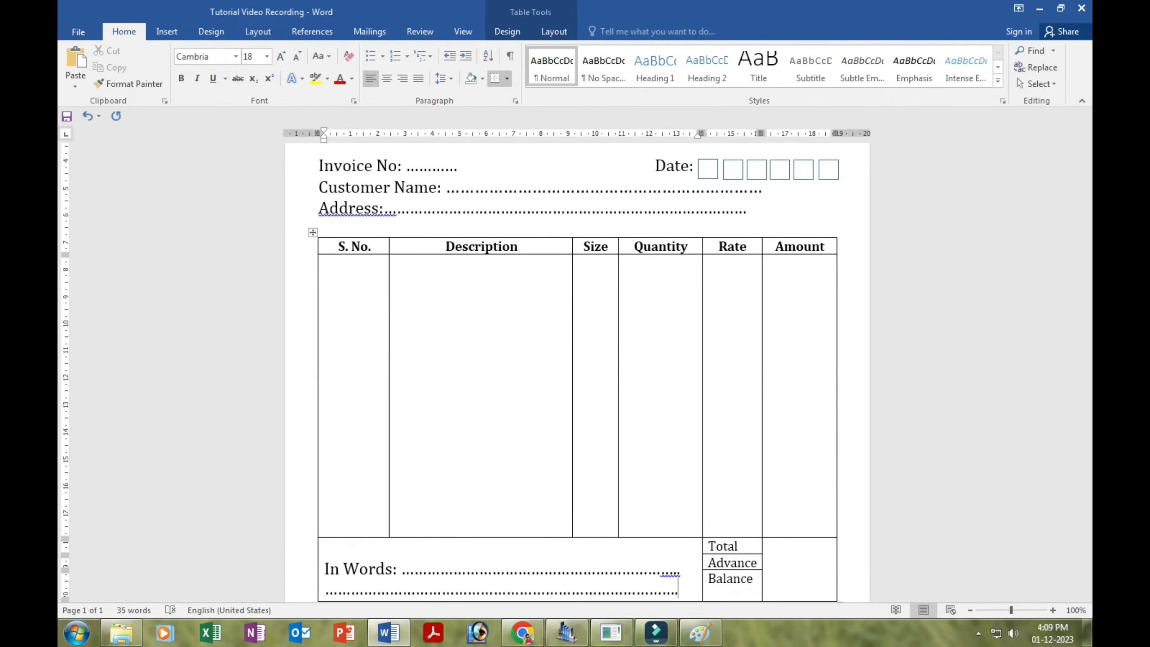
drag(840, 570, 817, 568)
click(313, 198)
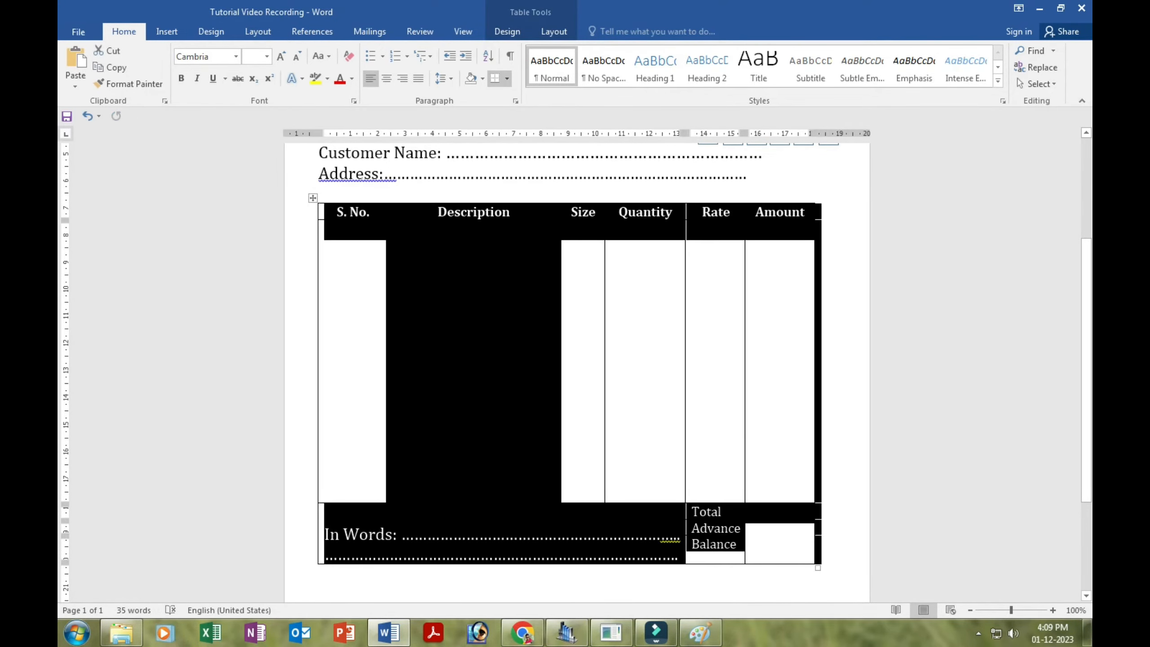
mouse_move(817, 568)
mouse_down()
mouse_move(845, 568)
mouse_move(817, 567)
mouse_up()
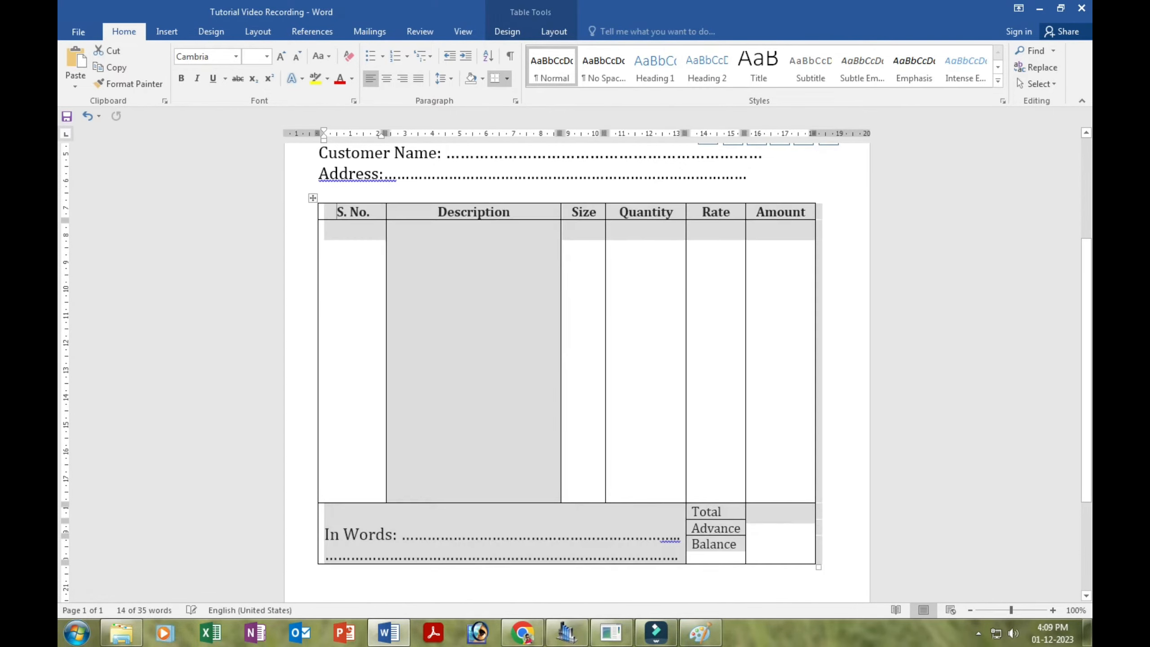
Shorten the body row by deleting two blank lines in the Description cell, and narrow the S. No. column
key(BackSpace)
key(BackSpace)
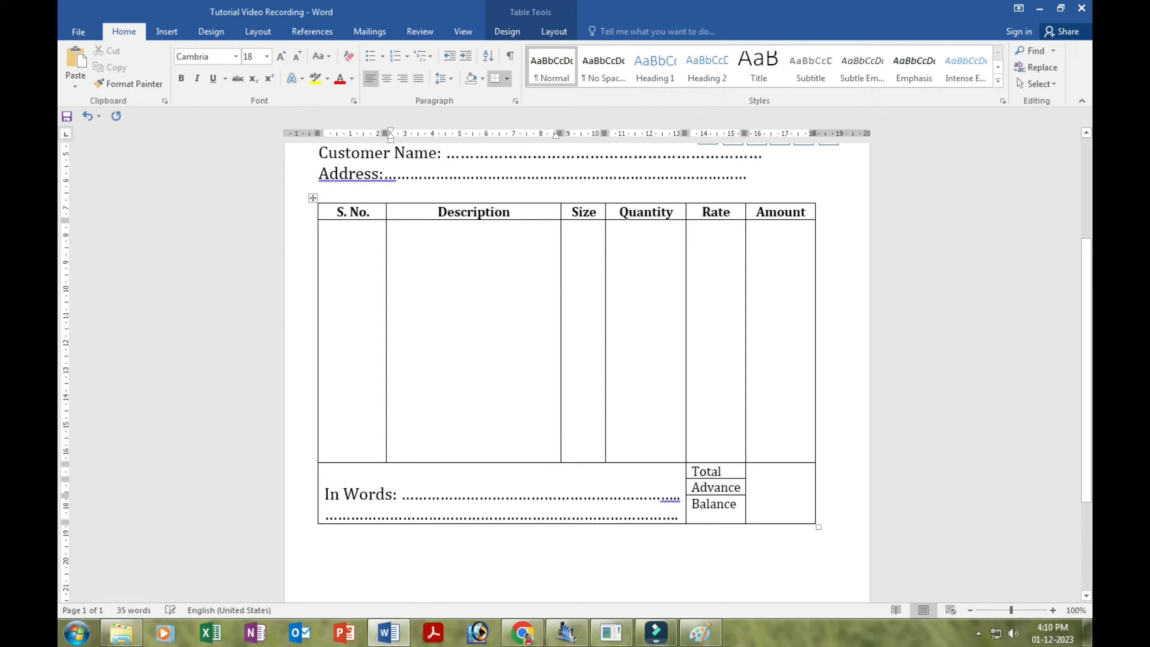
drag(387, 340, 362, 339)
click(687, 230)
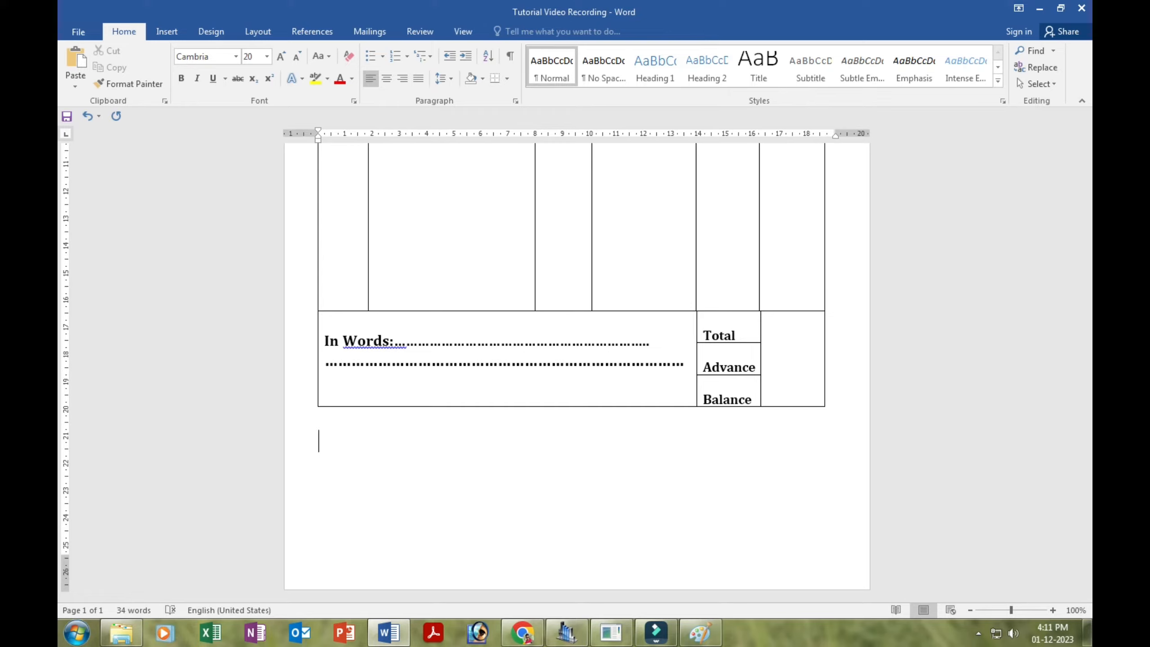
Enter "Delivery:" on the line below the table and reduce its font size to 16
text(Delivery:)
key(shift+Left)
key(shift+Left)
key(shift+Left)
key(shift+Left)
key(shift+Left)
key(shift+Left)
key(shift+Left)
key(shift+Left)
key(shift+Left)
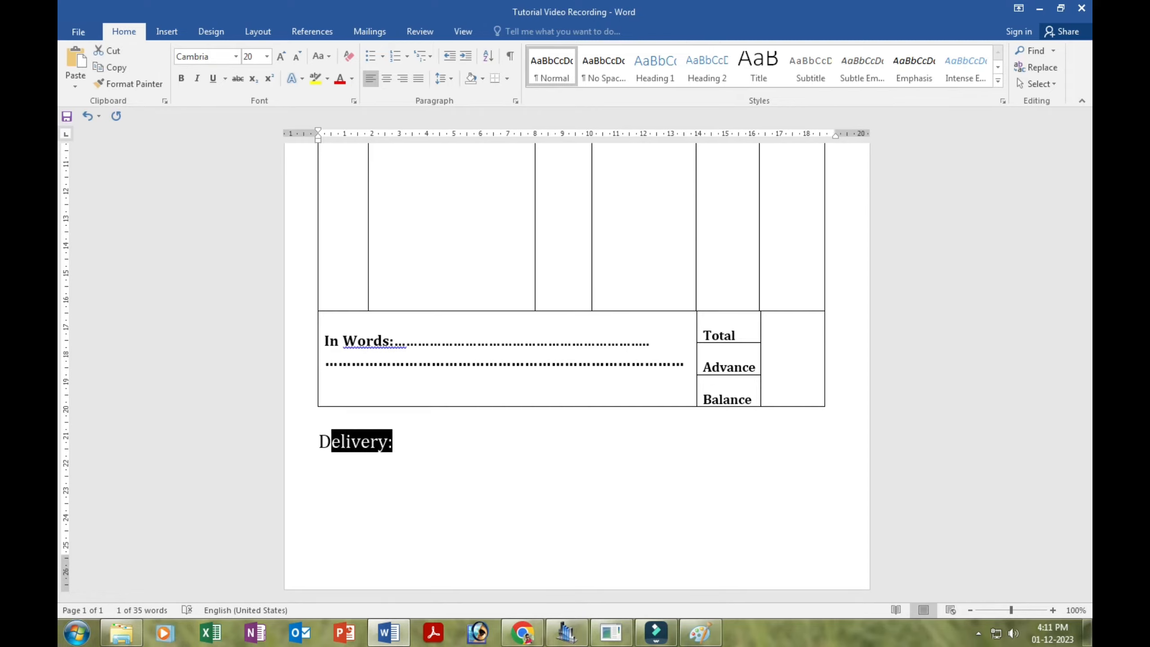
click(296, 56)
click(296, 56)
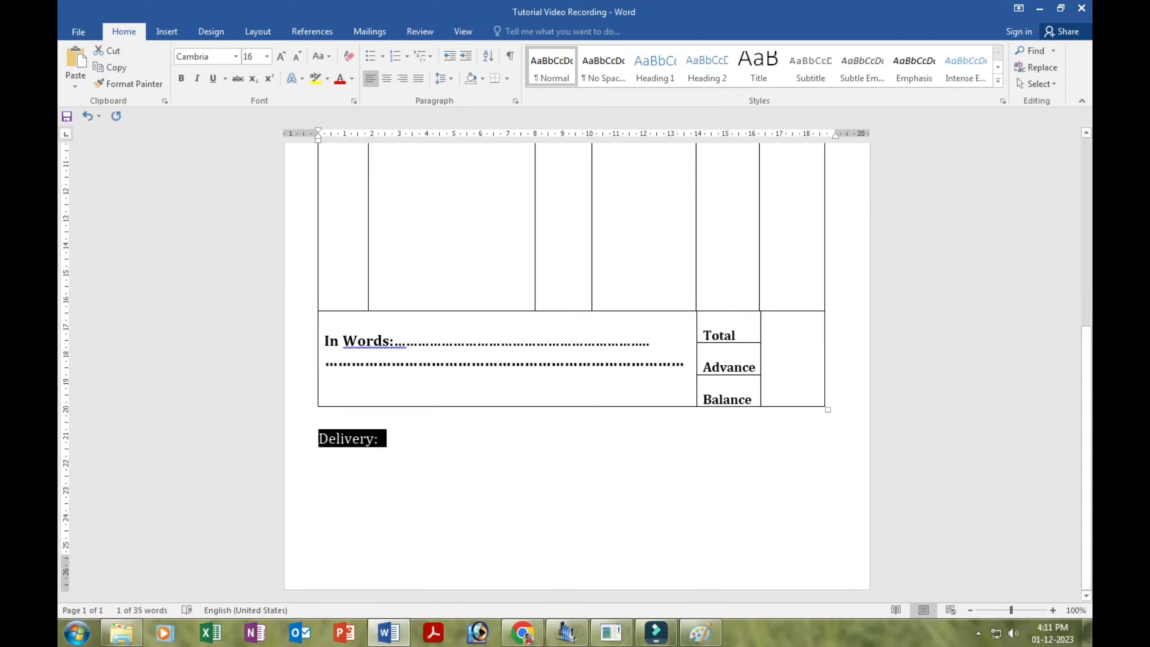
Extend the label below the table to "Delivery Date:" and add a dotted blank after it
click(382, 438)
key(Left)
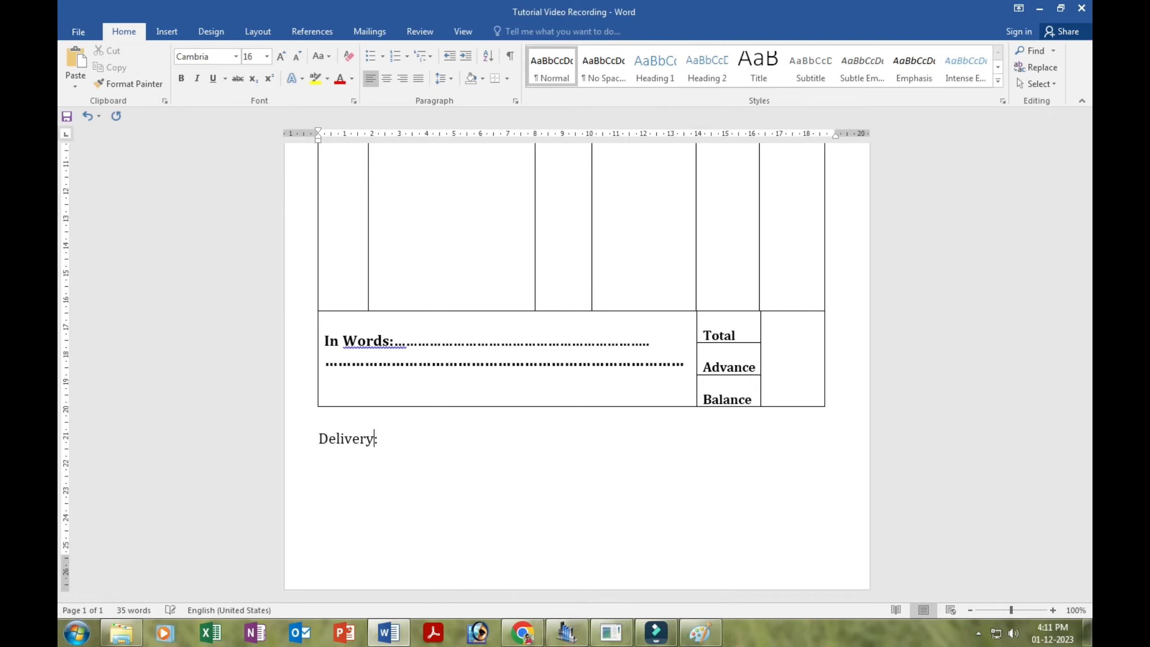
text(Date)
key(Right)
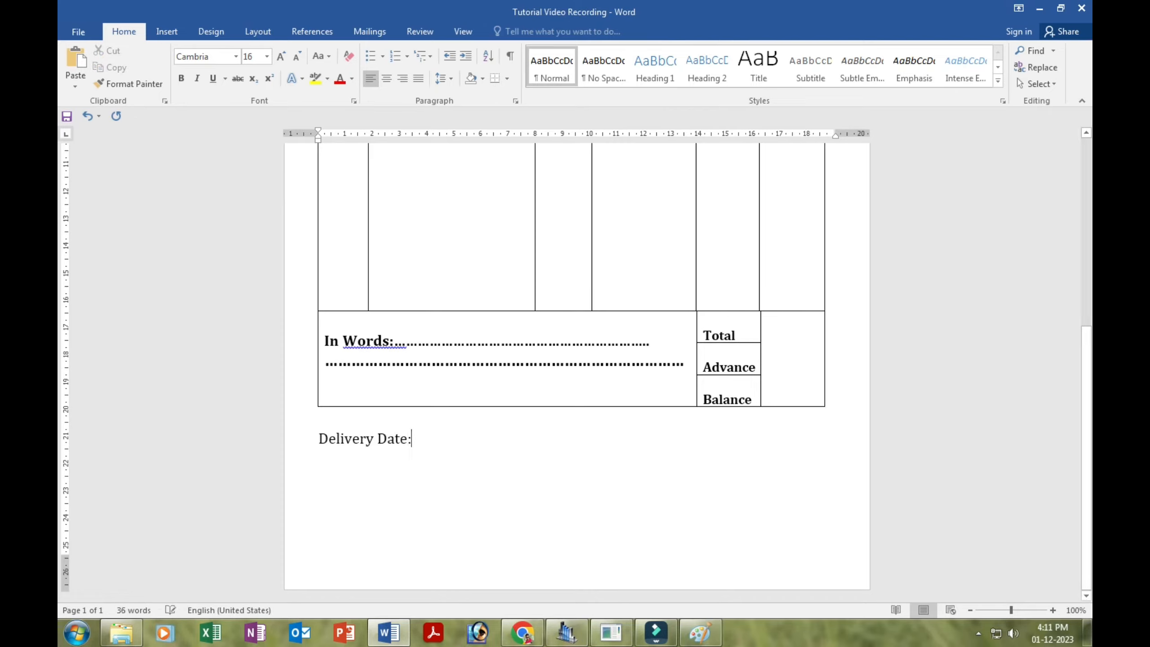
text(///)
key(BackSpace)
key(BackSpace)
key(BackSpace)
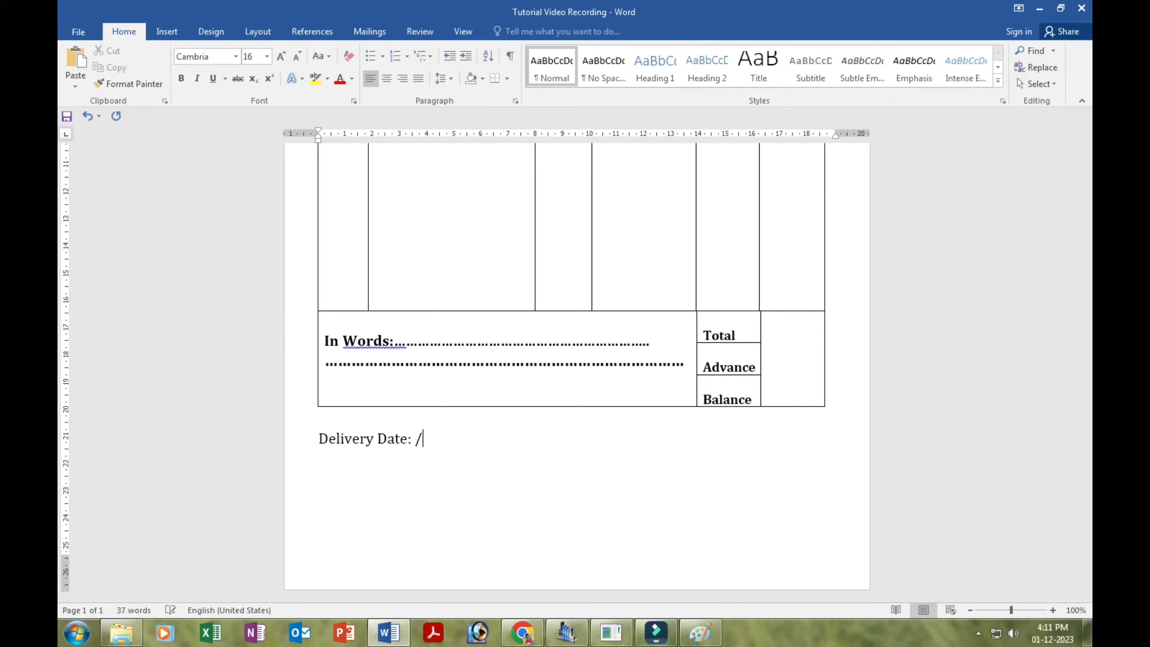
text(........)
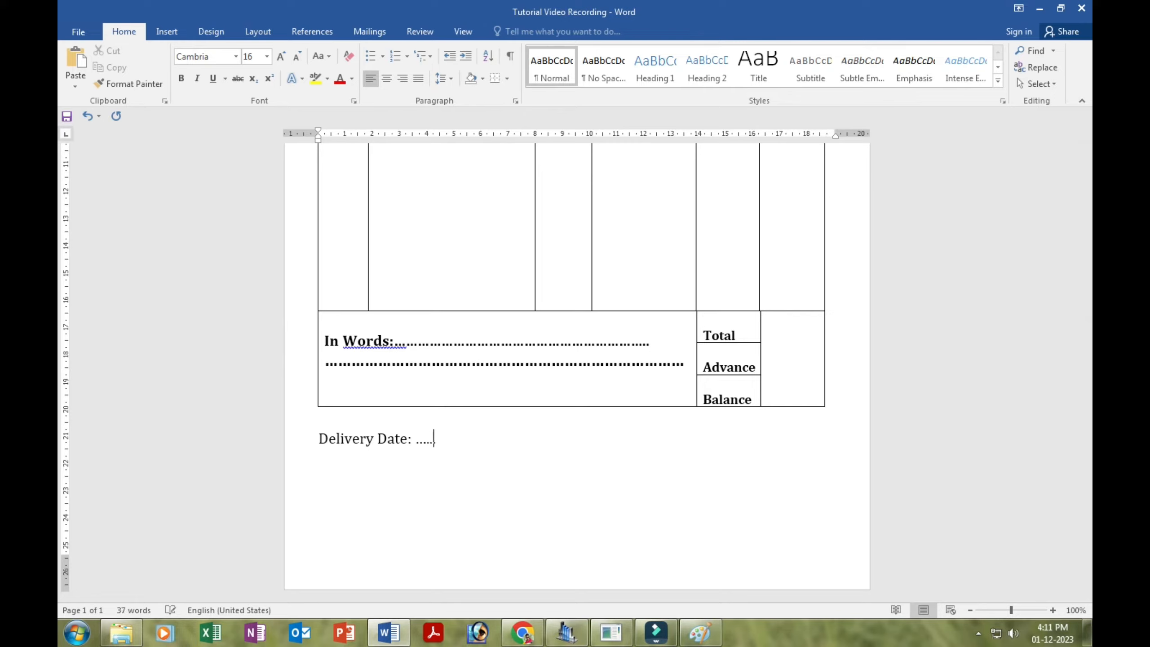